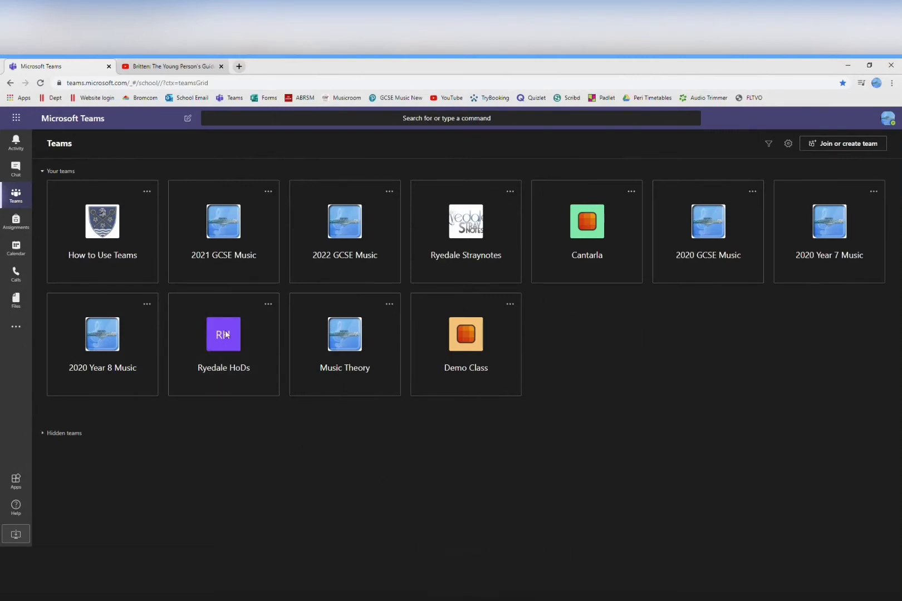
- Go from Teams to the Office 365 home page, open Microsoft Forms and create a new quiz
click(17, 119)
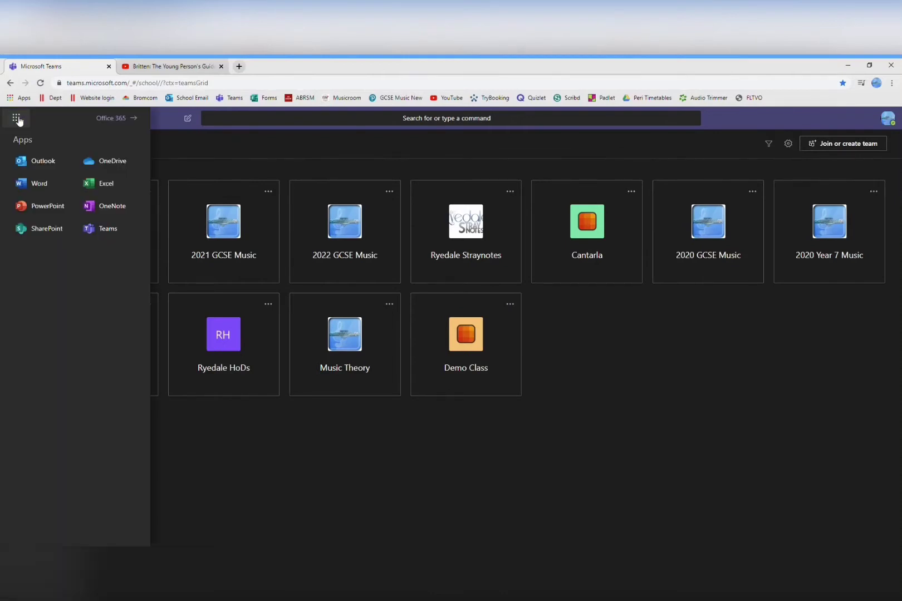
click(119, 122)
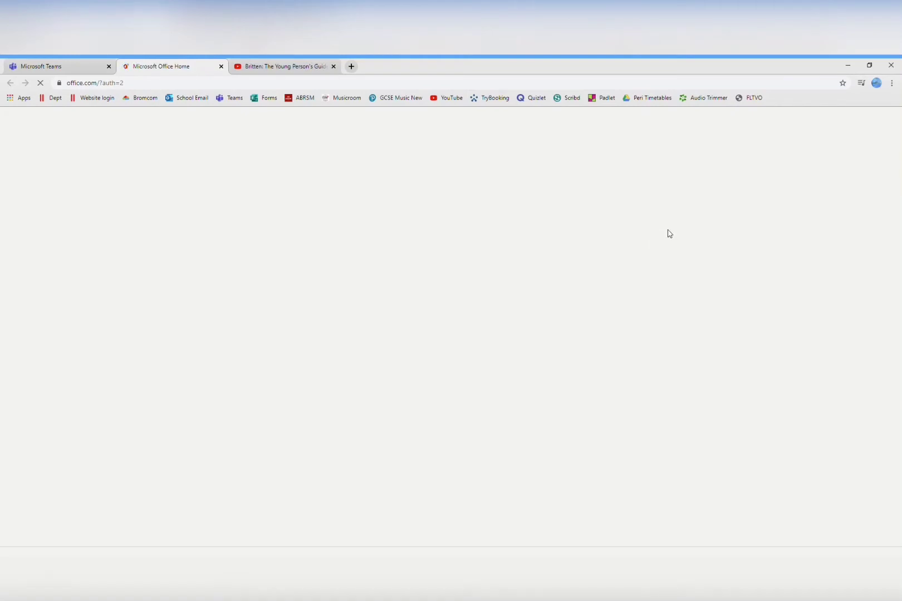
click(687, 191)
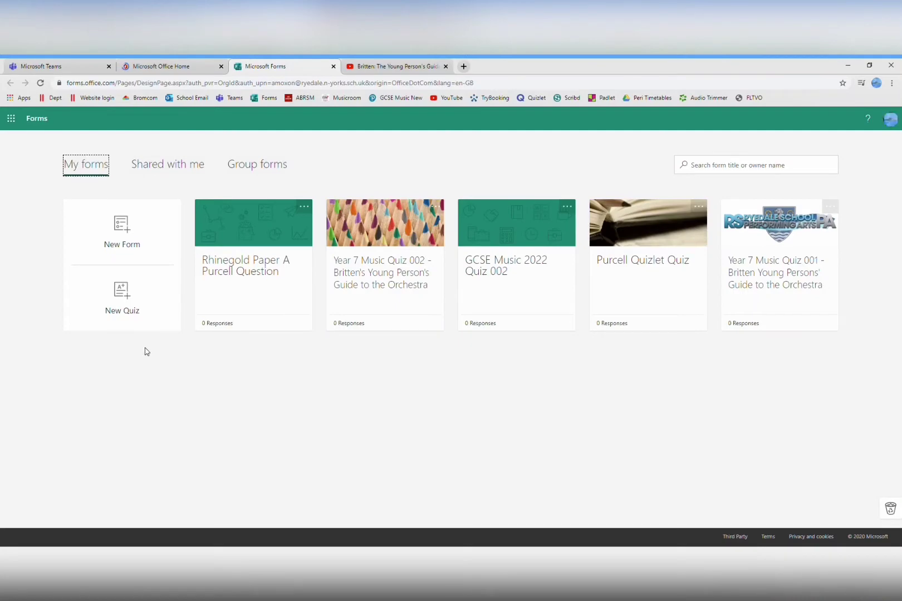
click(128, 296)
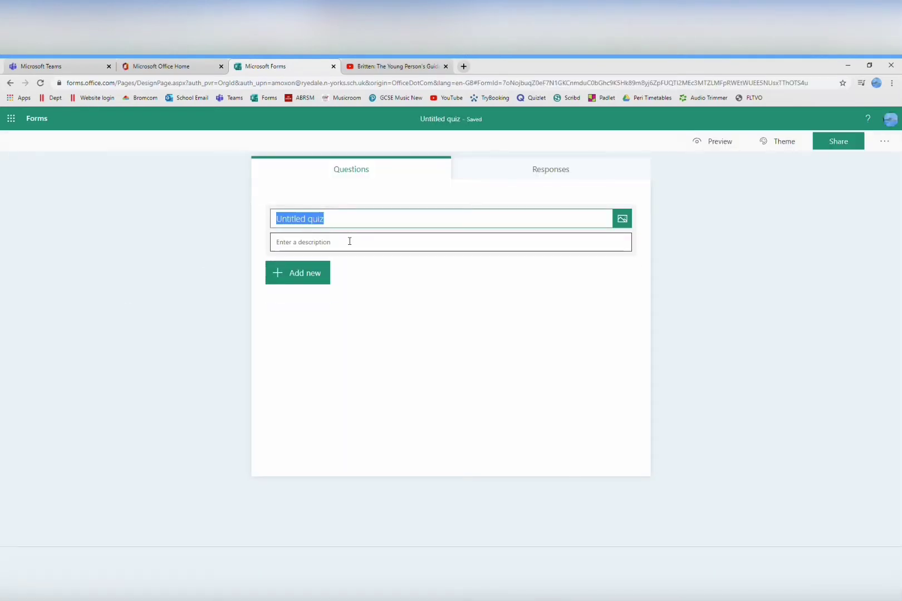
- Title the quiz "Year 7 Music Quiz 003 - Britten Young Persons' Guide to the Orchestra"
text(Year 7)
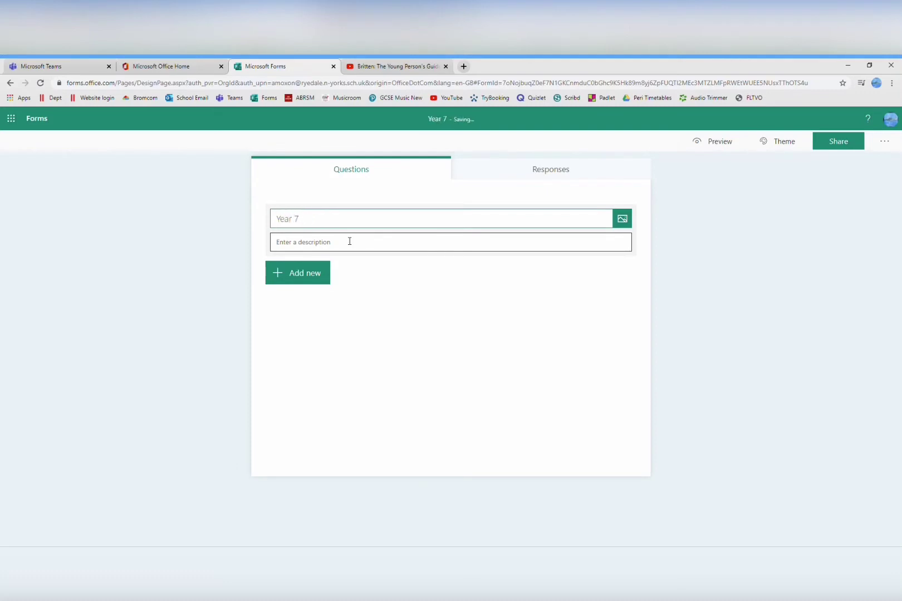
text( Music Qui)
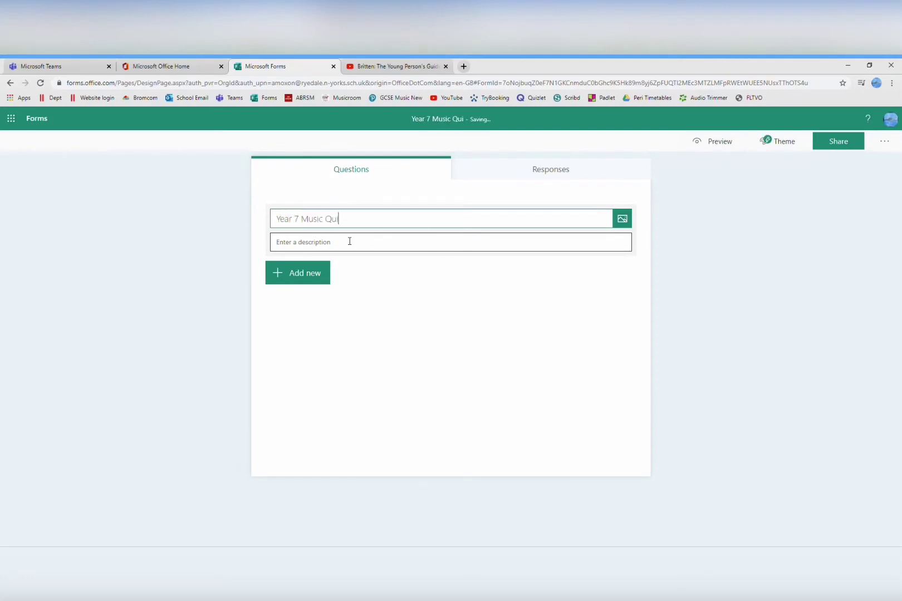
text(z 003 - )
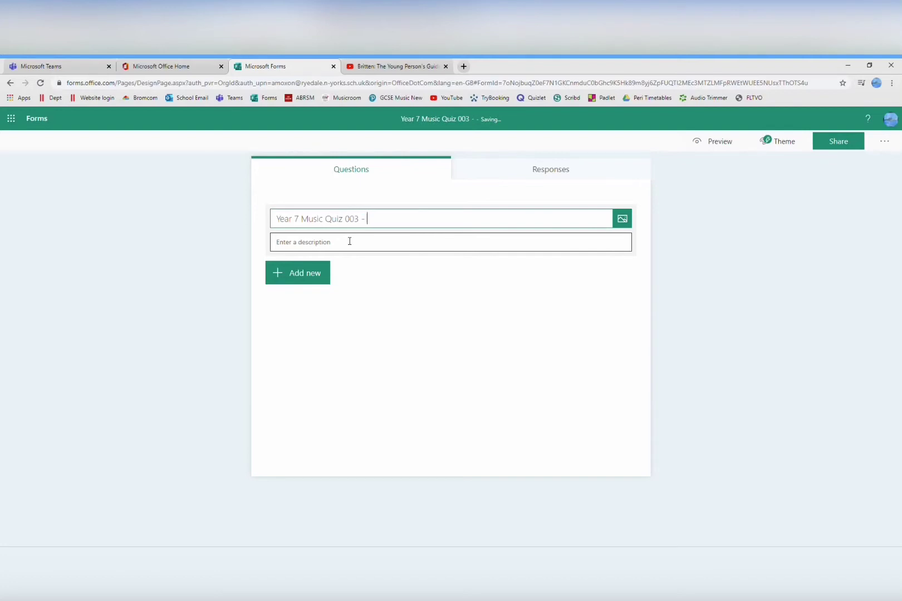
text(Britten Y)
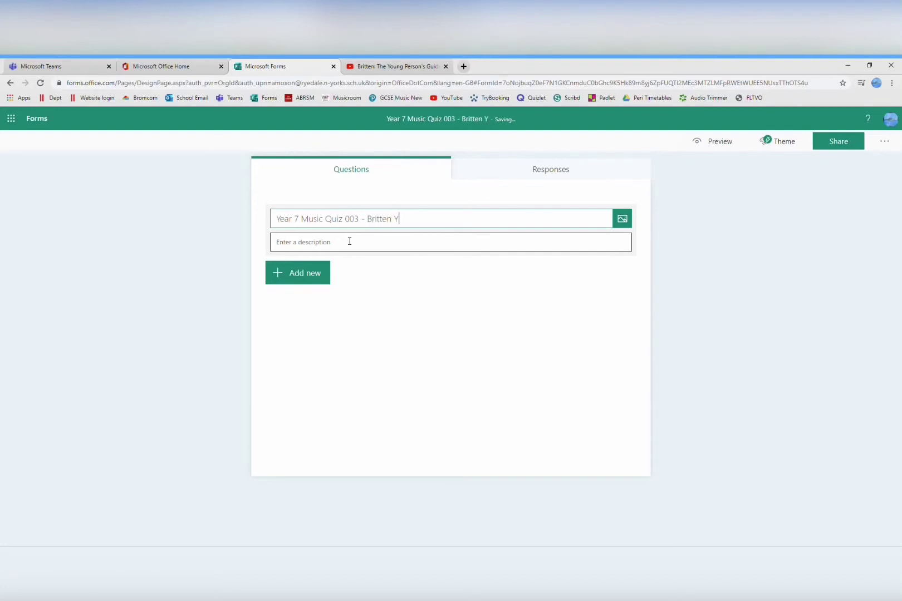
text(oung Persons' )
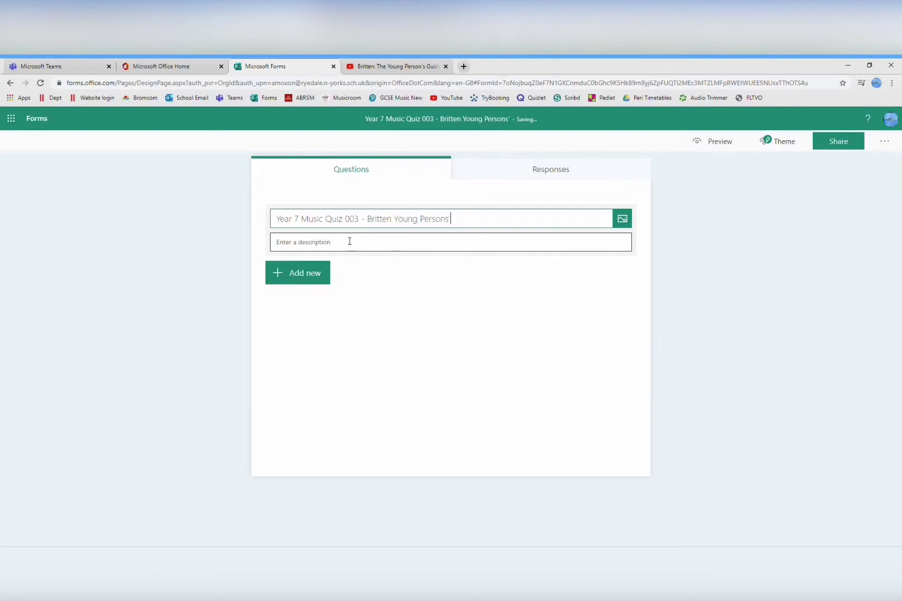
text(Guide to )
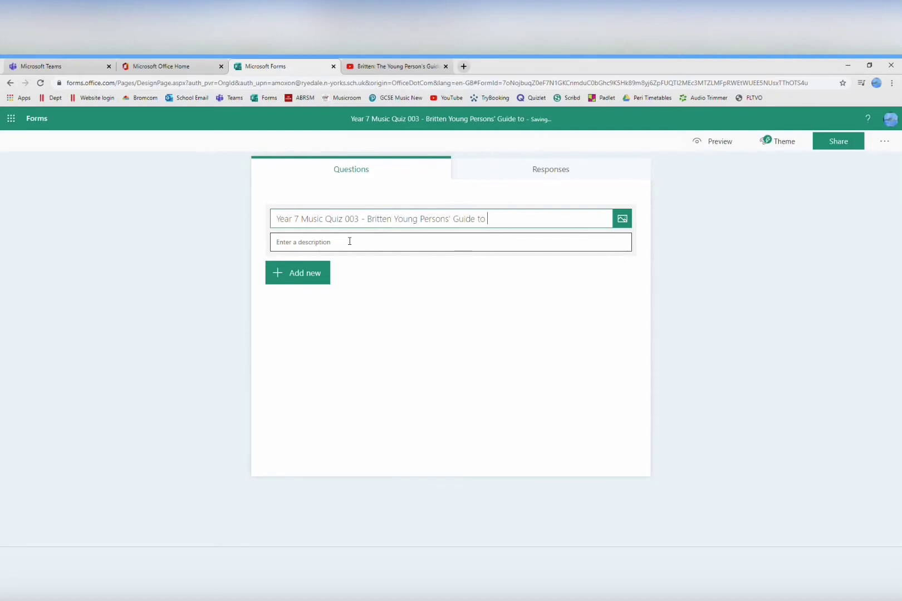
text(the Orchestra)
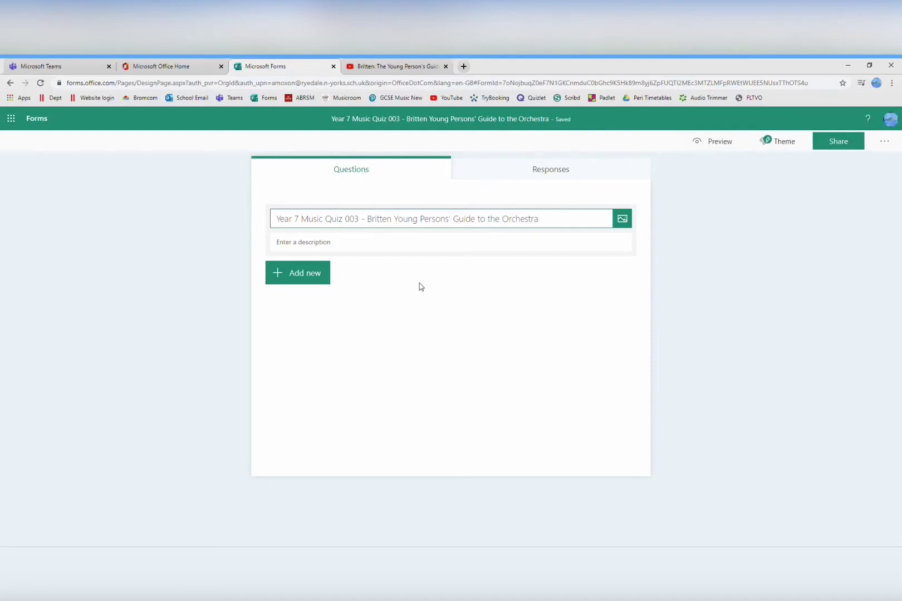
click(622, 220)
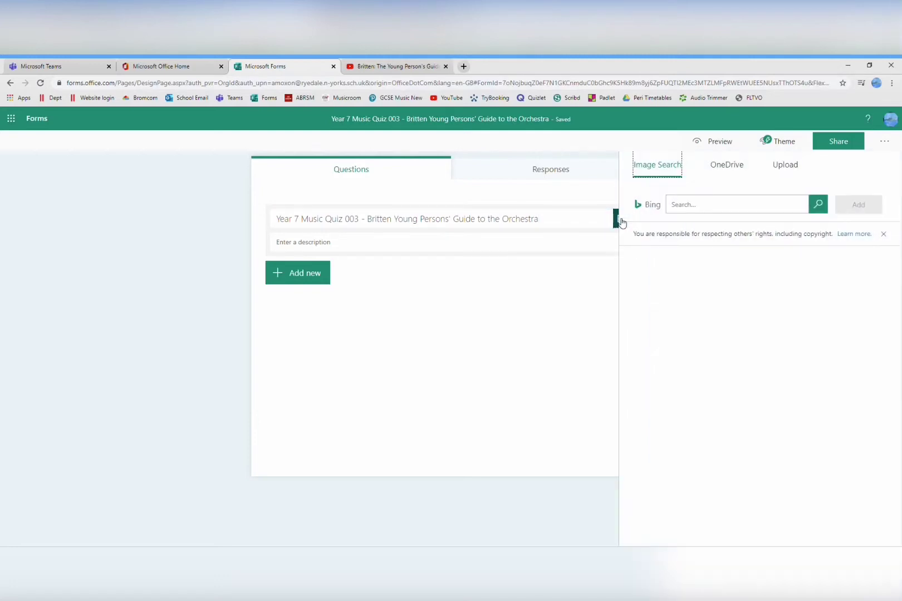
click(574, 267)
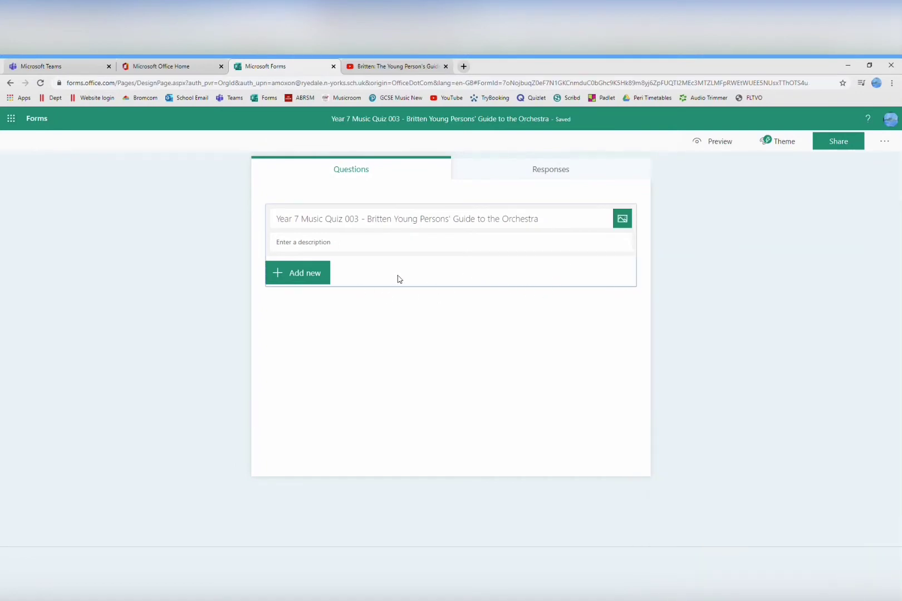
- Add a Likert question: "What order do you hear the sections of the orchestra features in the piece, AFTER the full orchestra play first?"
click(309, 275)
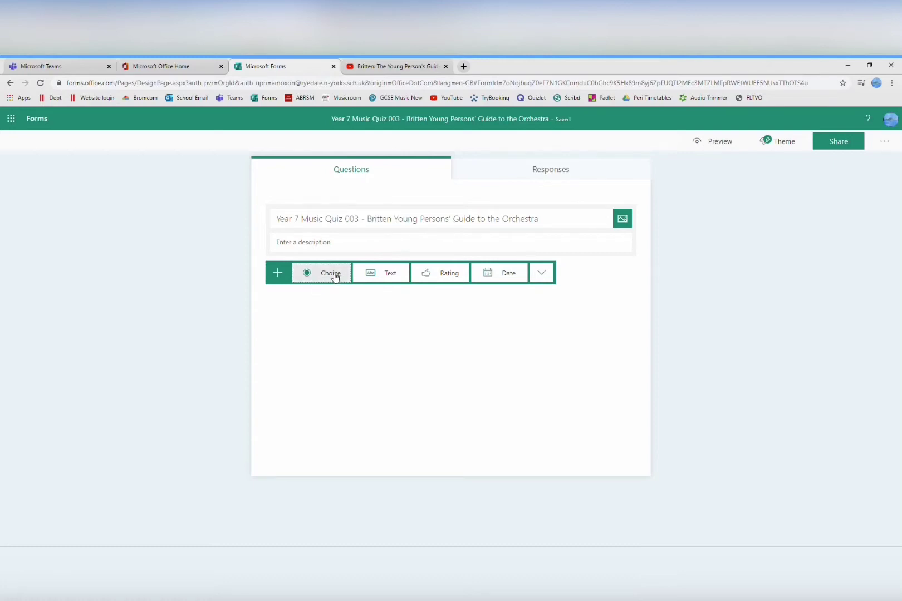
click(543, 273)
mouse_move(572, 313)
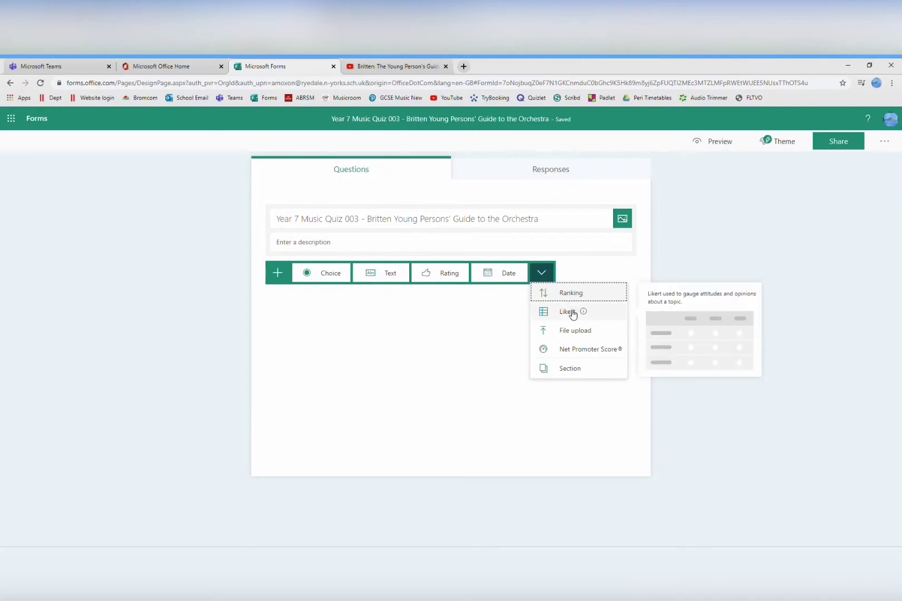
click(572, 314)
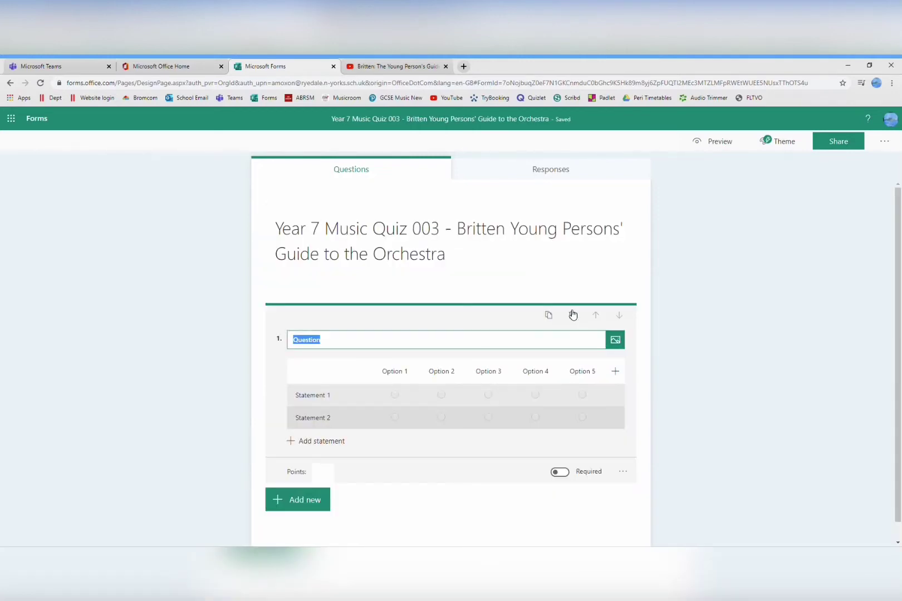
text(What)
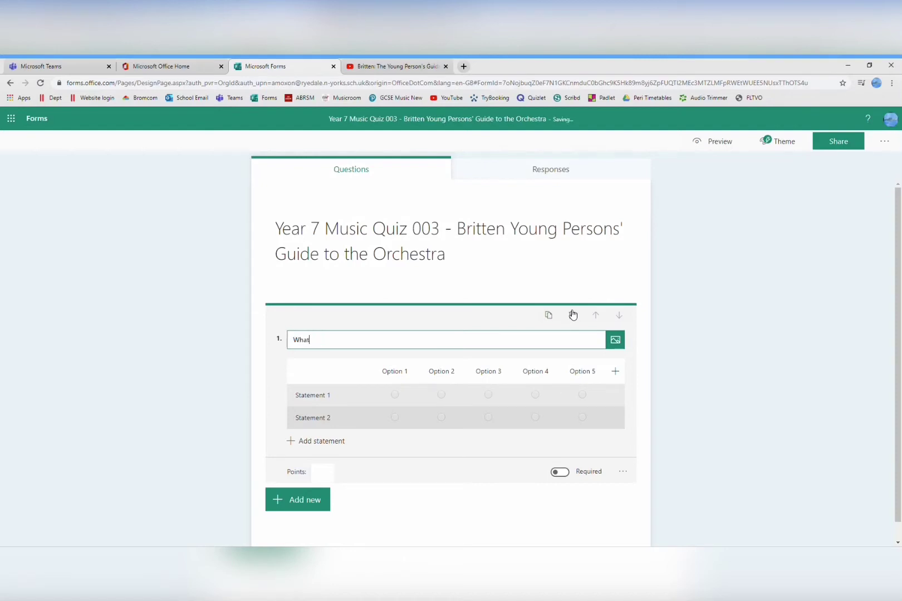
text( order do you hear the sections of th)
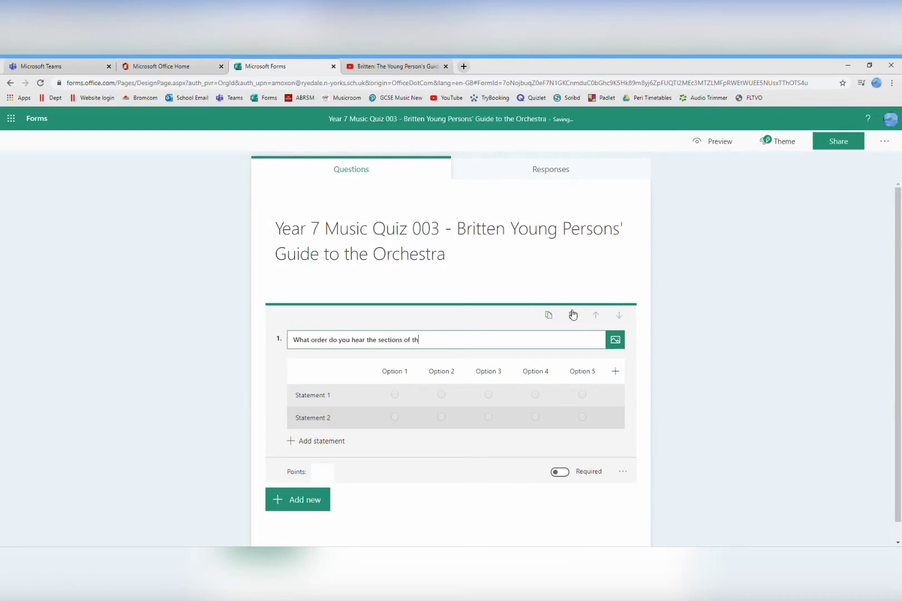
text(e orchestra features in the piece, AFTER)
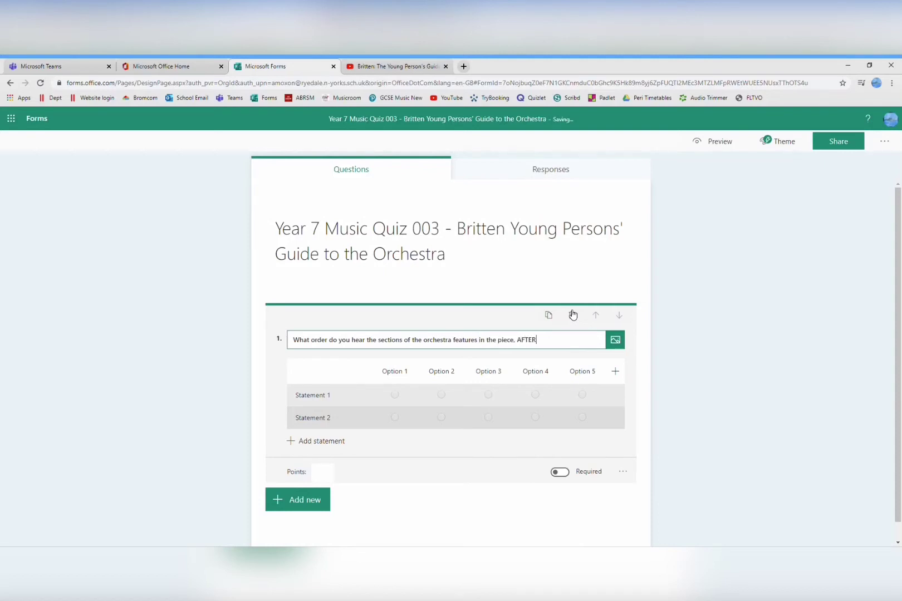
text( the full orchestra play)
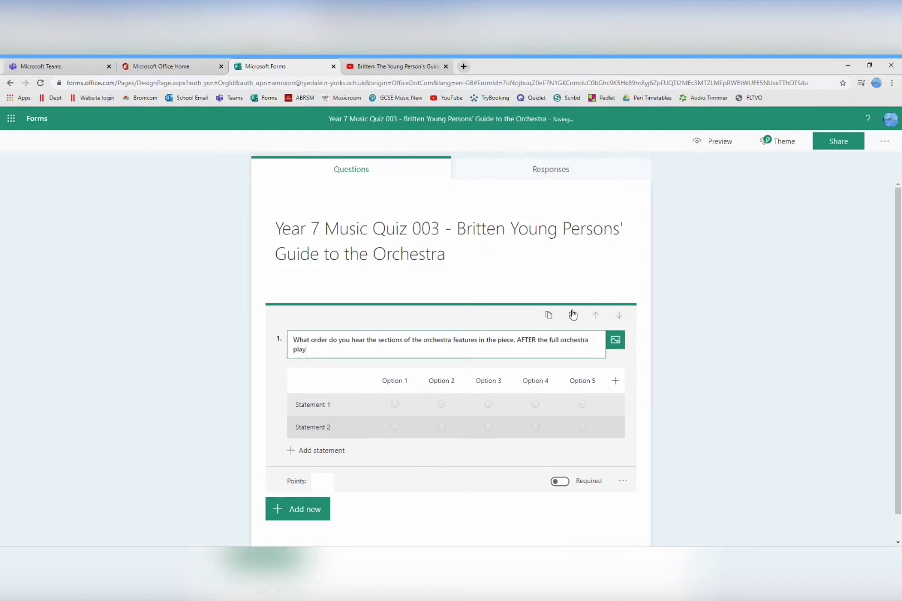
text( first?)
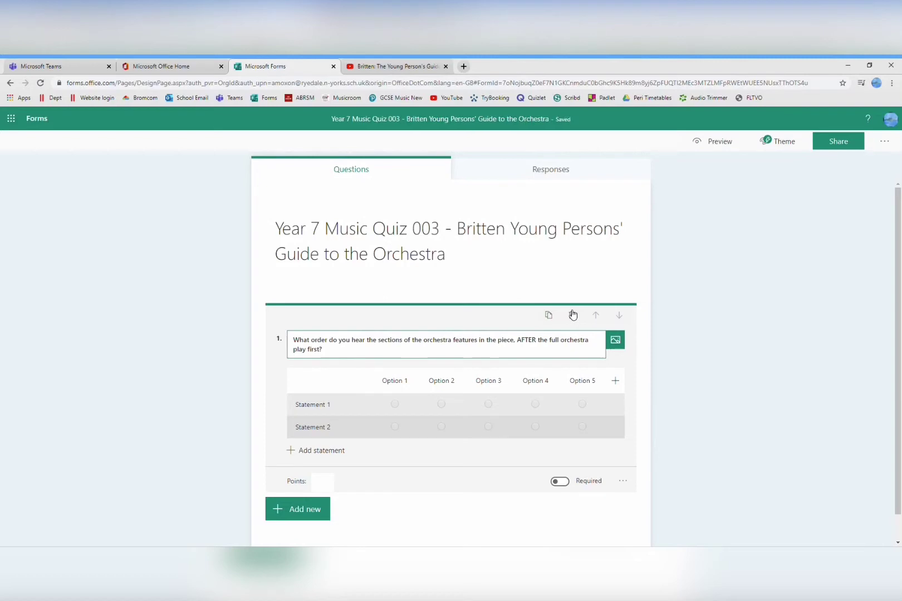
- Fill in four statements for the Likert question: Strings, Woodwind, Brass and Percussion
click(332, 405)
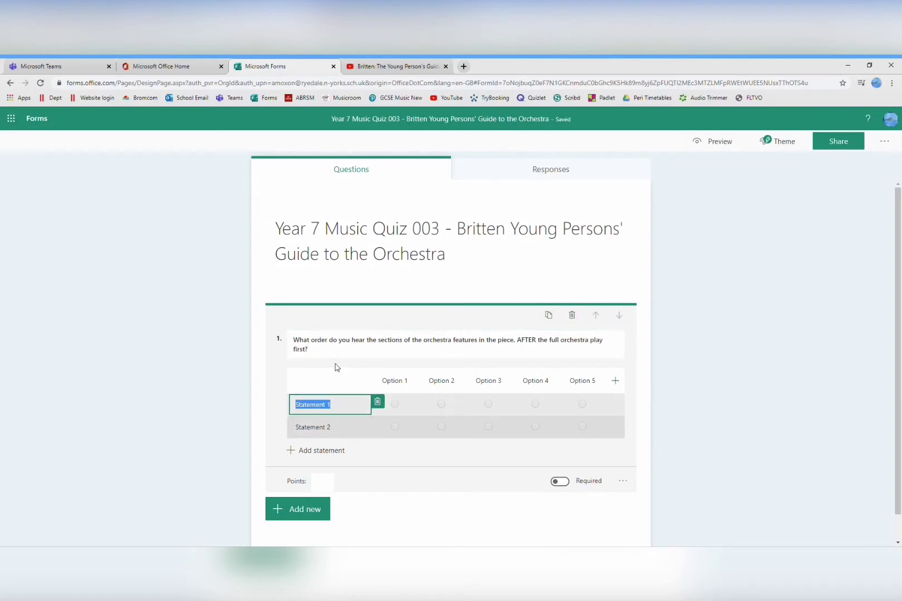
text(Strings)
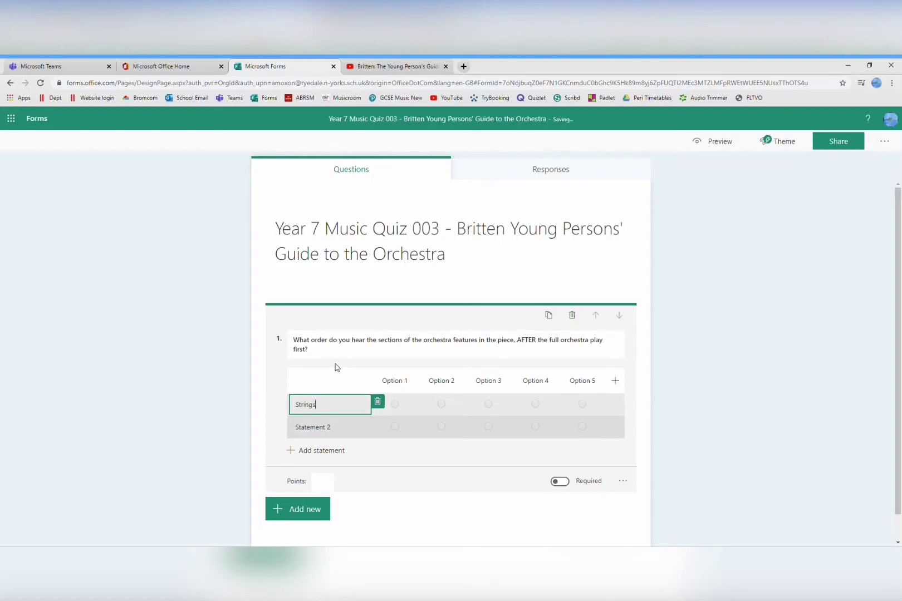
key(Tab)
text(Woodwind)
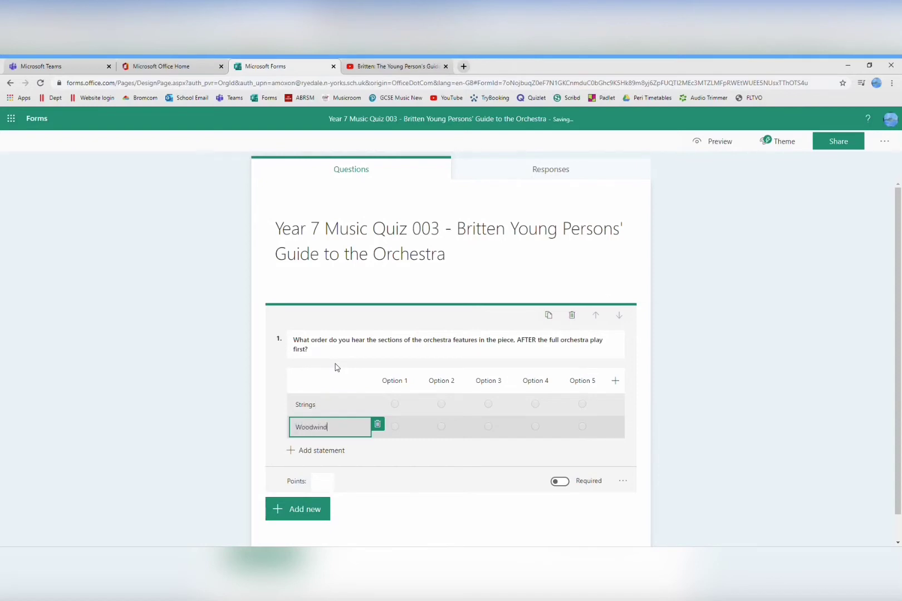
key(Return)
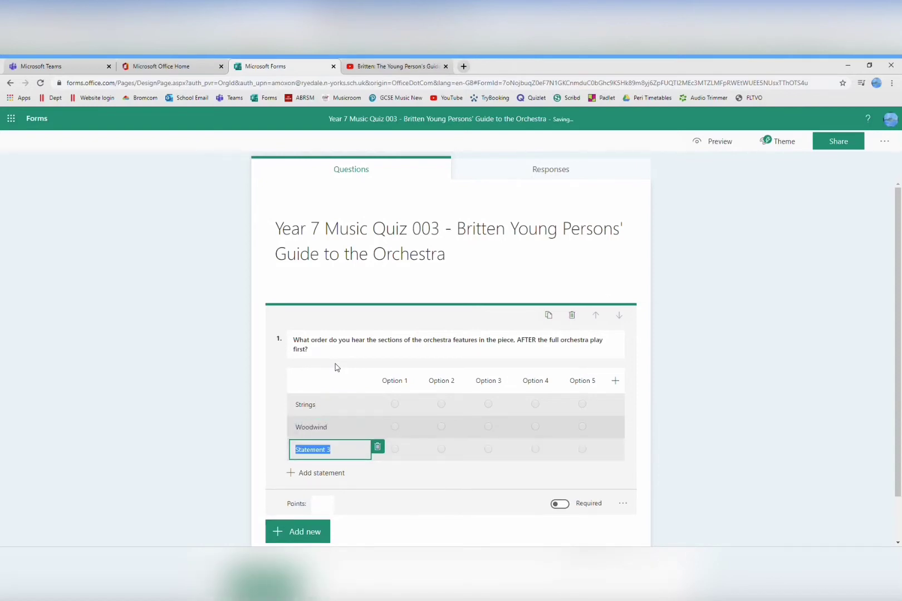
text(Brass)
key(Return)
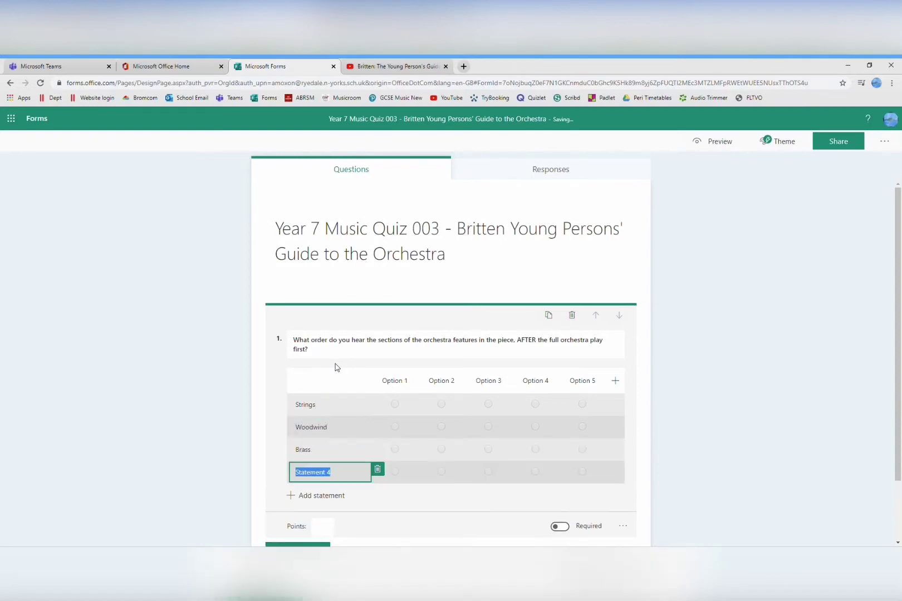
text(Percusionssion)
- Label the Likert options First, Second, Third and Fourth, and delete the unused fifth option
click(396, 385)
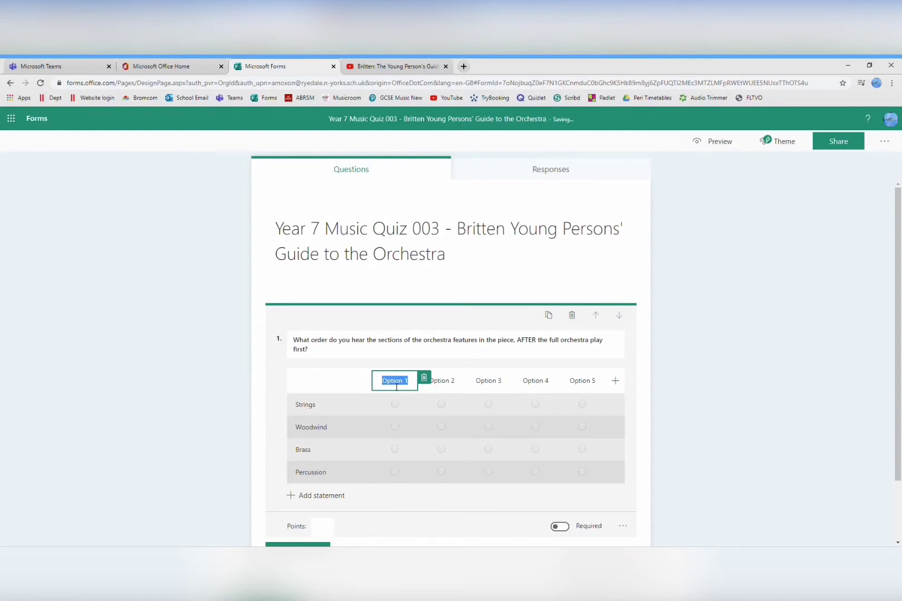
text(First)
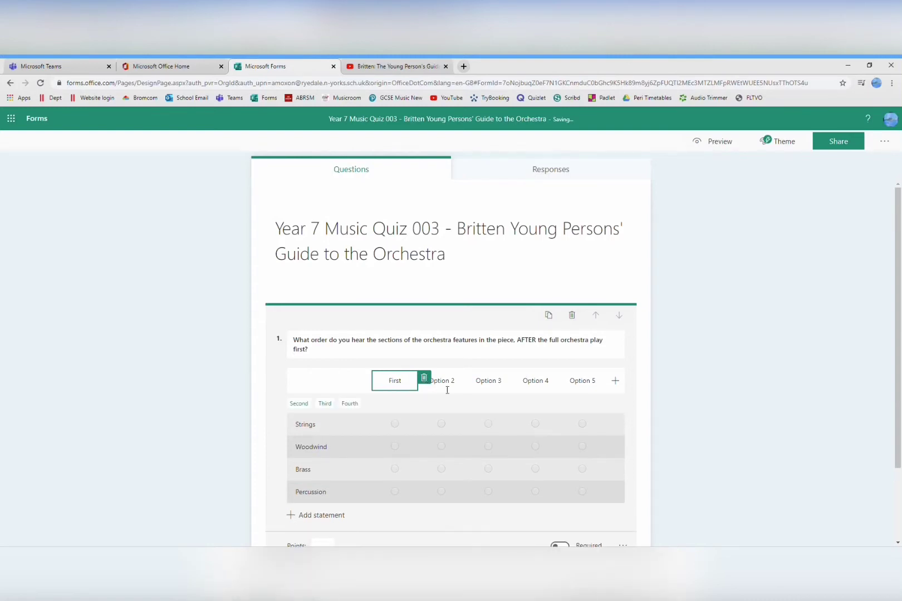
click(299, 404)
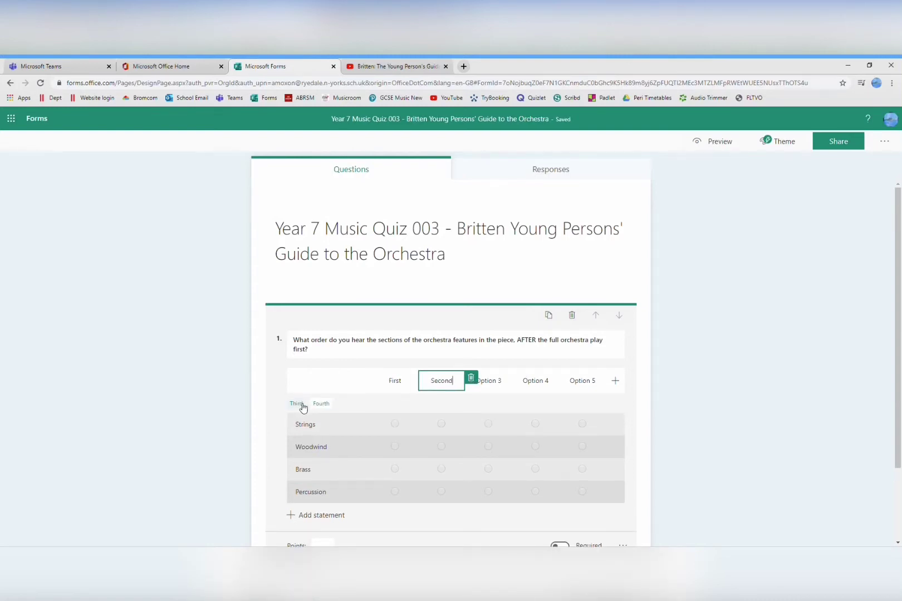
click(297, 404)
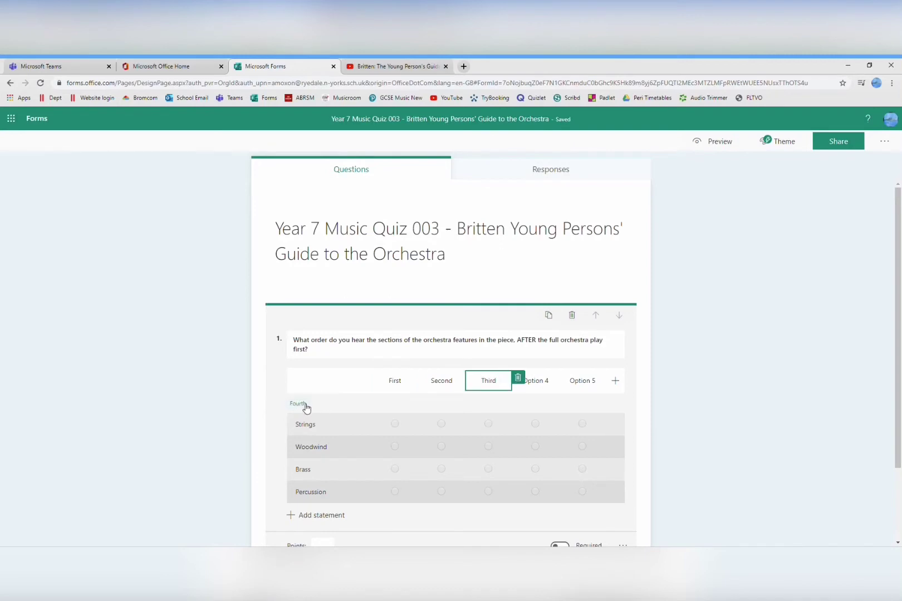
click(301, 404)
click(601, 382)
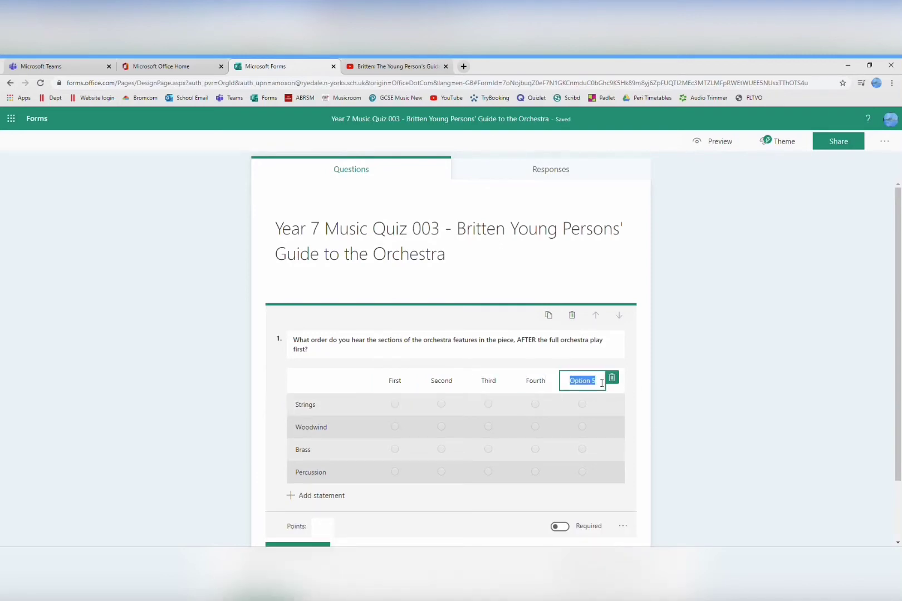
click(612, 379)
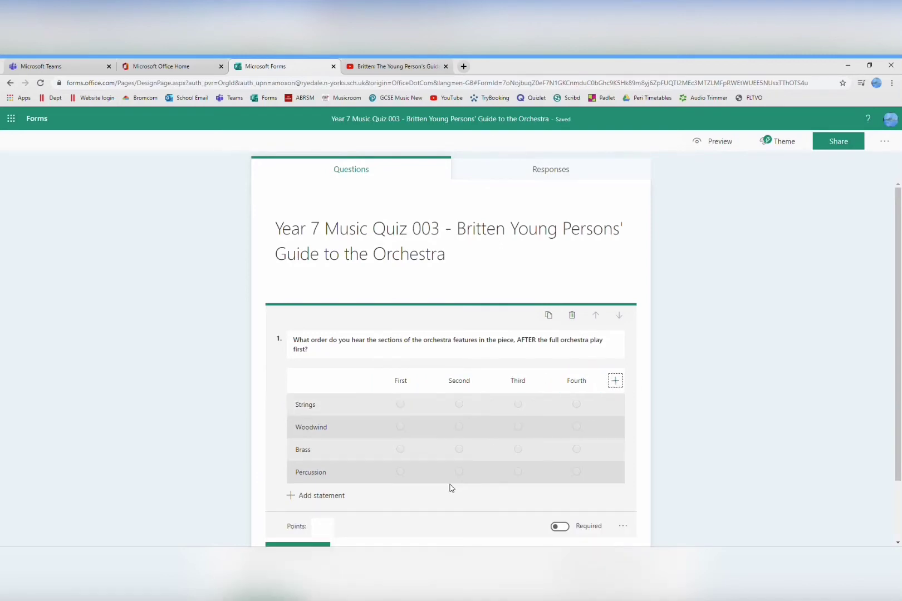
- Set the Likert question's points to 4 and make the question required
scroll(455, 484, down, 1)
click(329, 455)
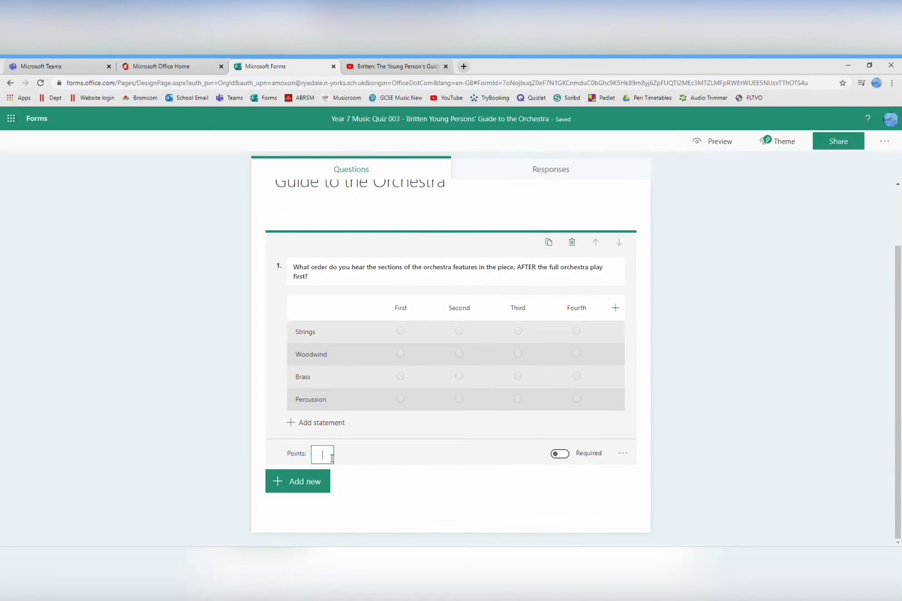
text(4)
click(560, 454)
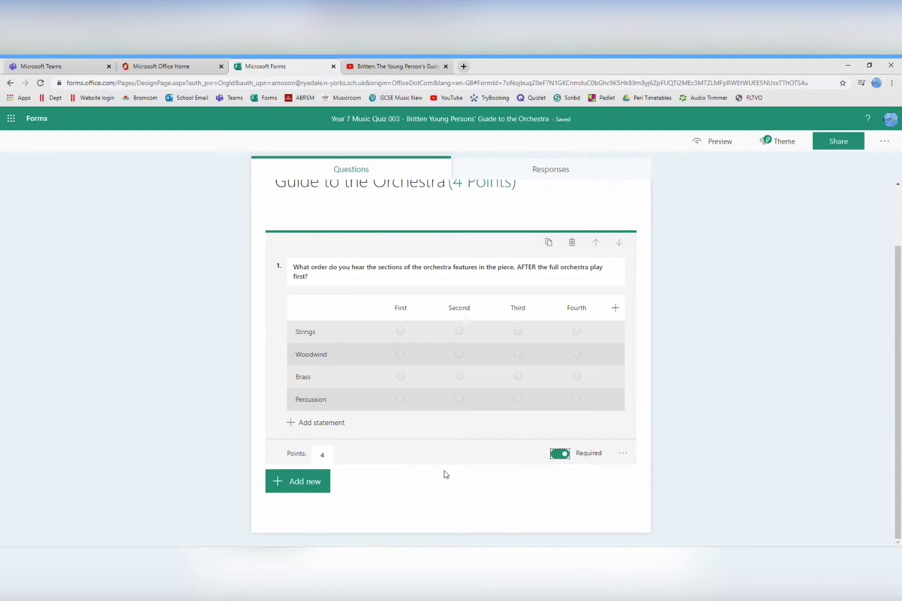
click(485, 278)
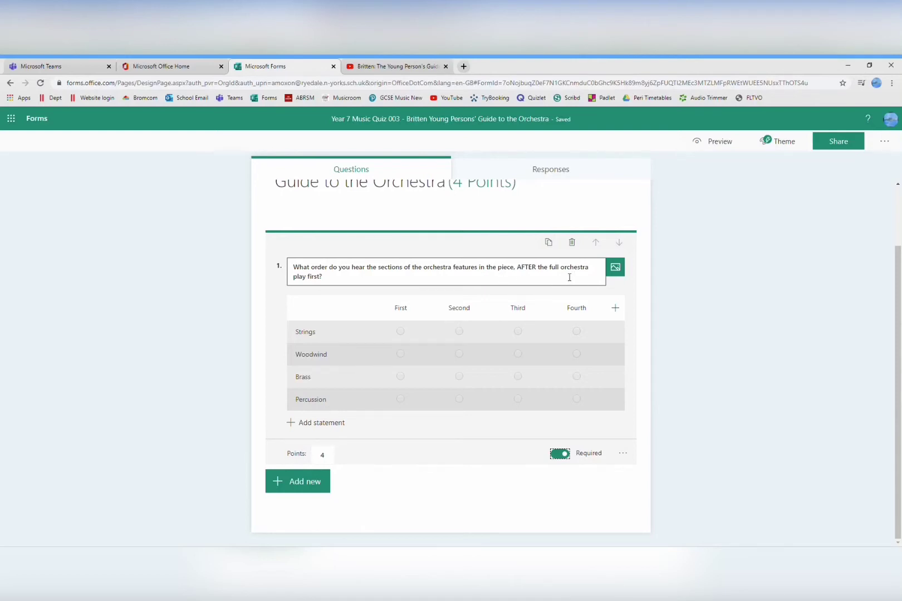
- Embed the YouTube video of Britten's Young Person's Guide to the Orchestra theme in the Likert question, using its copied URL
click(616, 270)
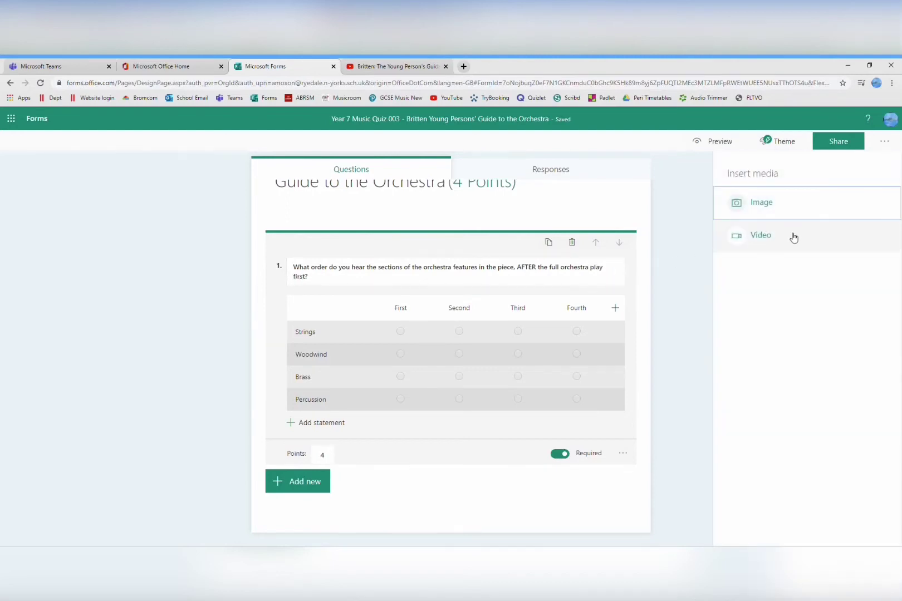
click(795, 236)
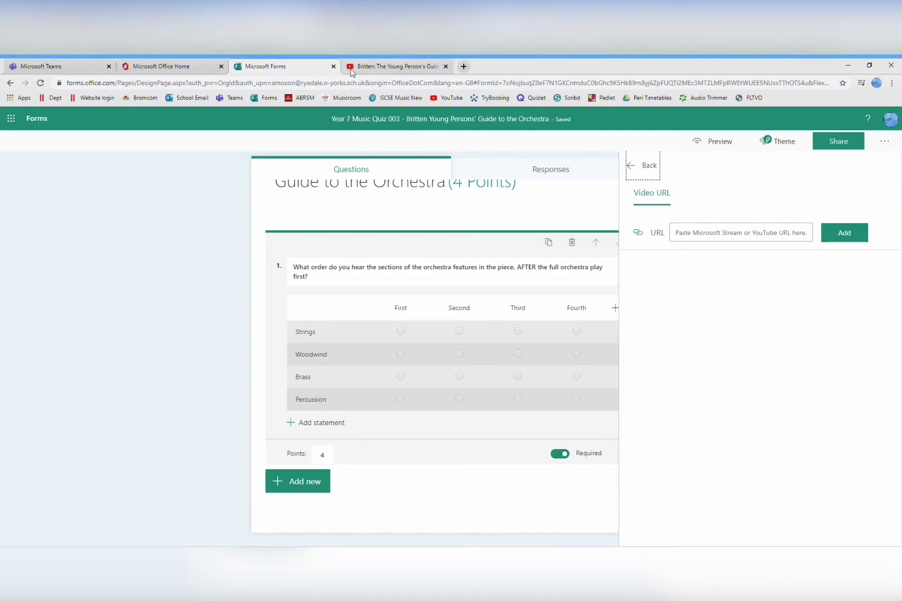
click(393, 66)
click(183, 83)
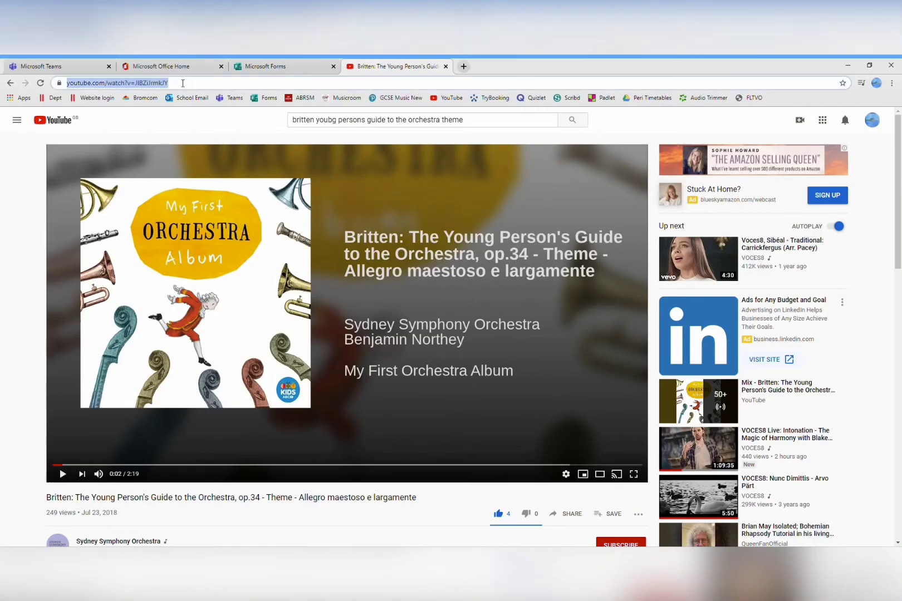
key(ctrl+c)
click(265, 66)
click(731, 233)
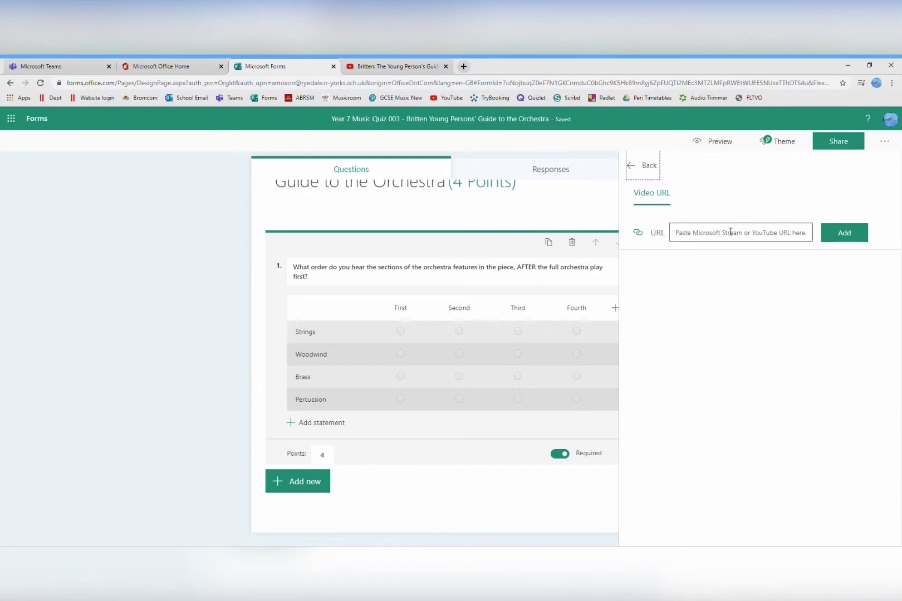
key(ctrl+v)
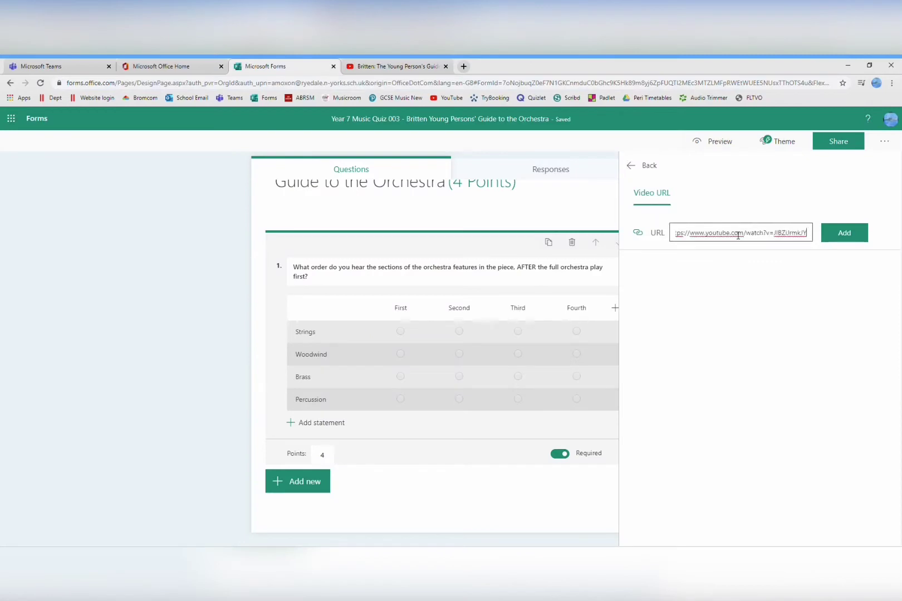
click(845, 233)
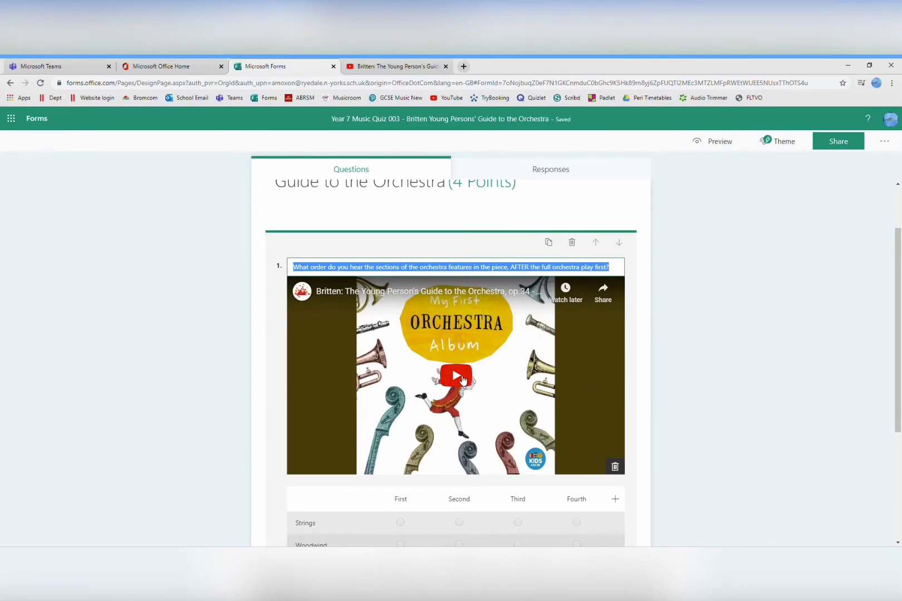
- Add a Choice question: "How many beats are there in a bar in this piece?"
scroll(469, 372, down, 3)
scroll(469, 372, down, 1)
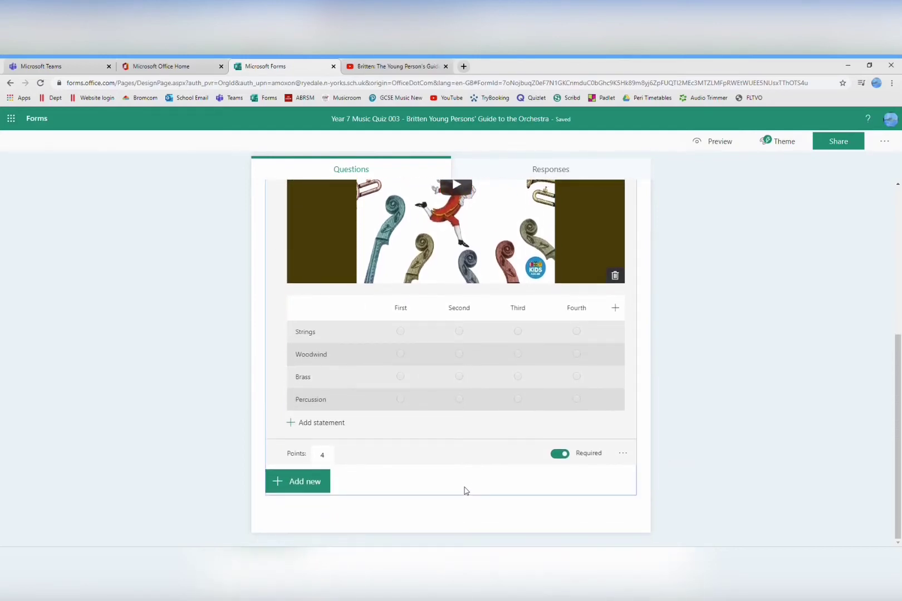
click(307, 485)
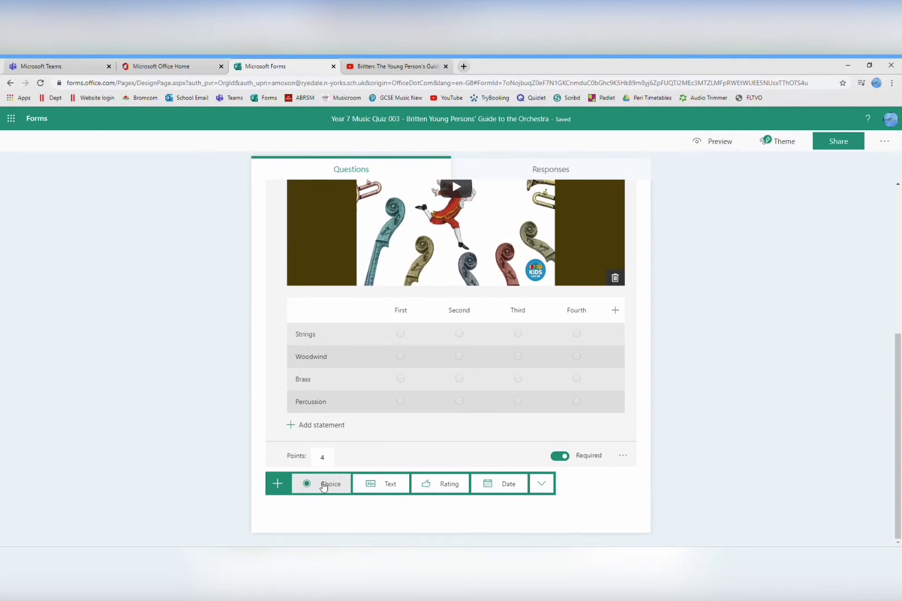
click(324, 485)
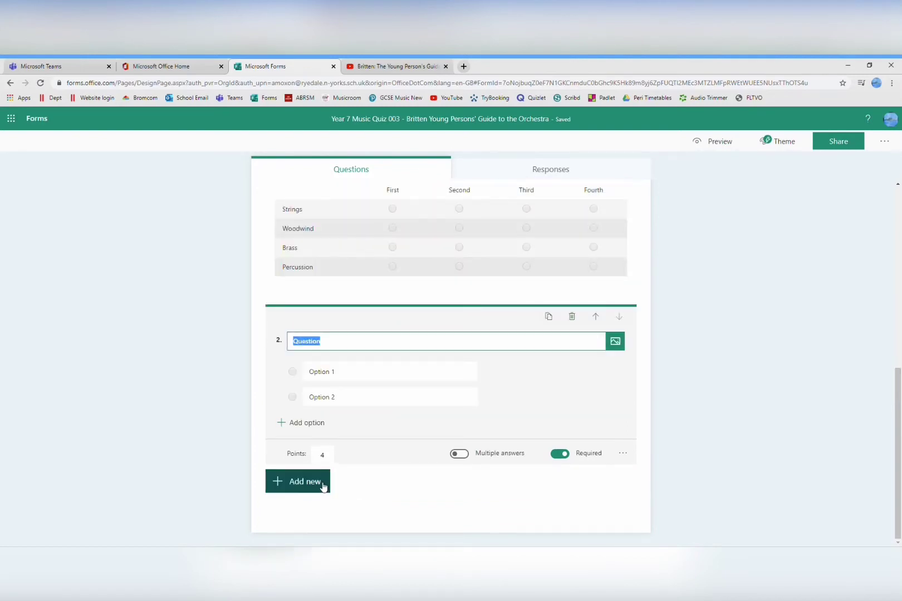
text(How many )
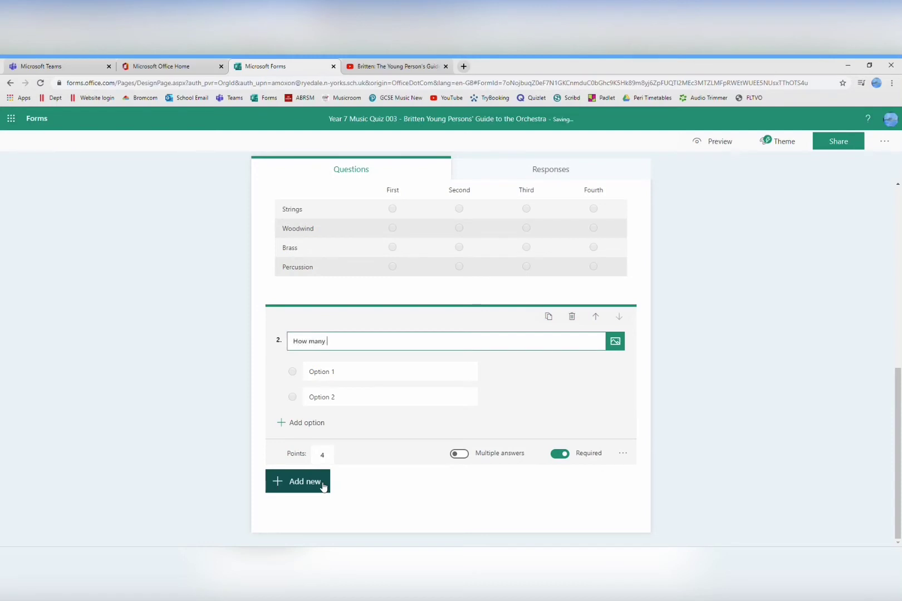
text(beats are there in a bar in this piece?)
- Fill in four answer options for the beats-in-a-bar question: 2, 3, 4 and 5
key(Tab)
key(Tab)
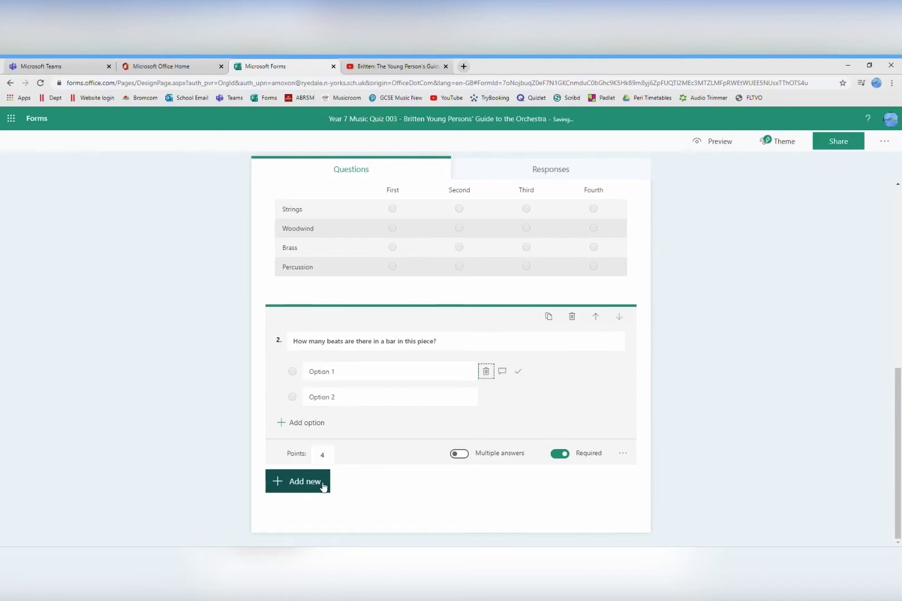
click(385, 381)
text(2)
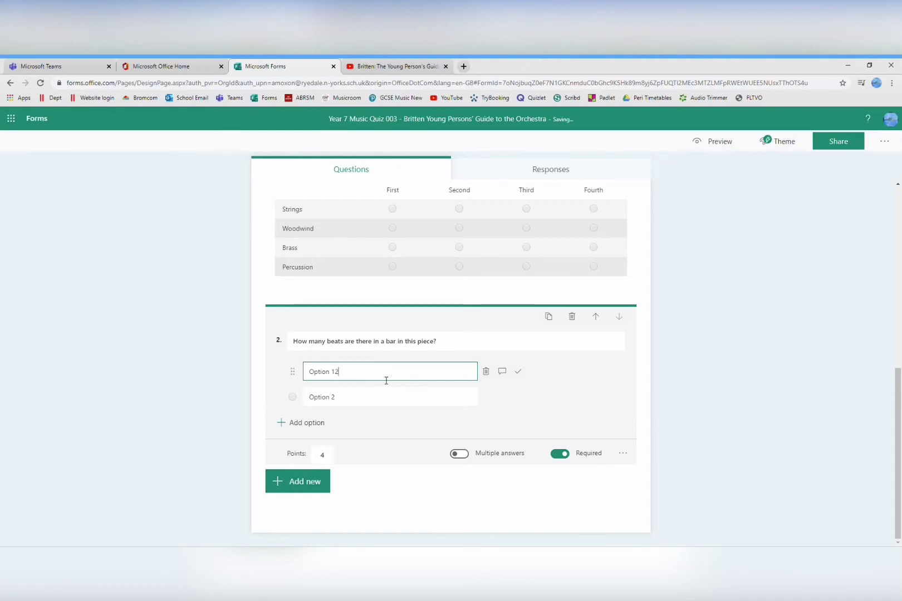
key(BackSpace)
key(BackSpace)
key(BackSpace)
key(BackSpace)
key(BackSpace)
key(BackSpace)
text(2)
key(Tab)
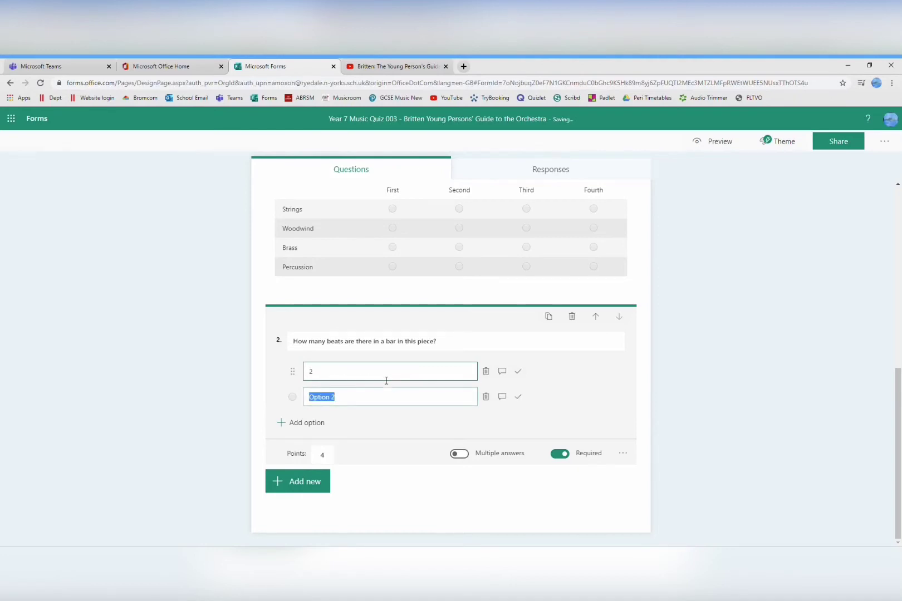
text(3)
key(Return)
text(4)
key(Return)
text(5)
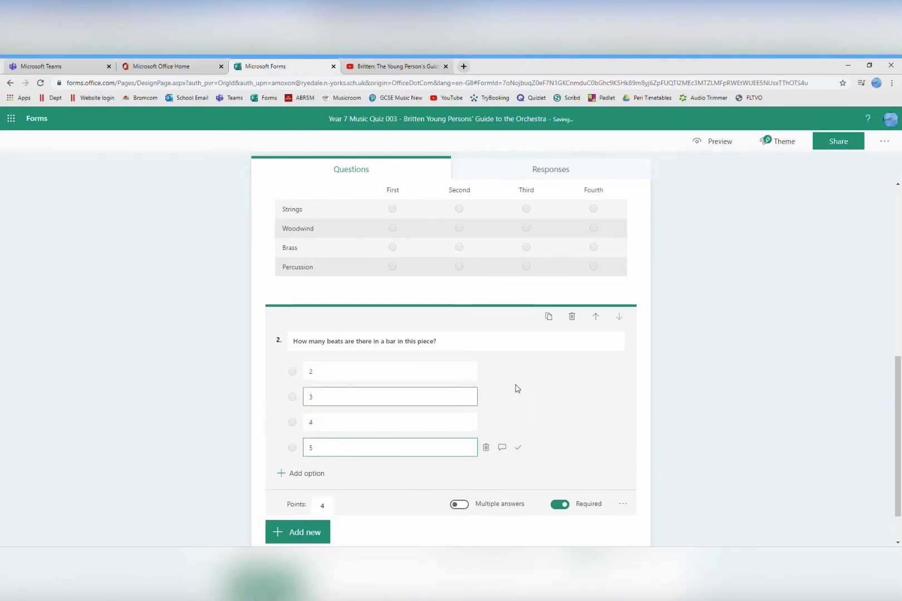
- Mark 3 as the correct answer for the beats-in-a-bar question and set its points to 1
click(522, 398)
click(322, 508)
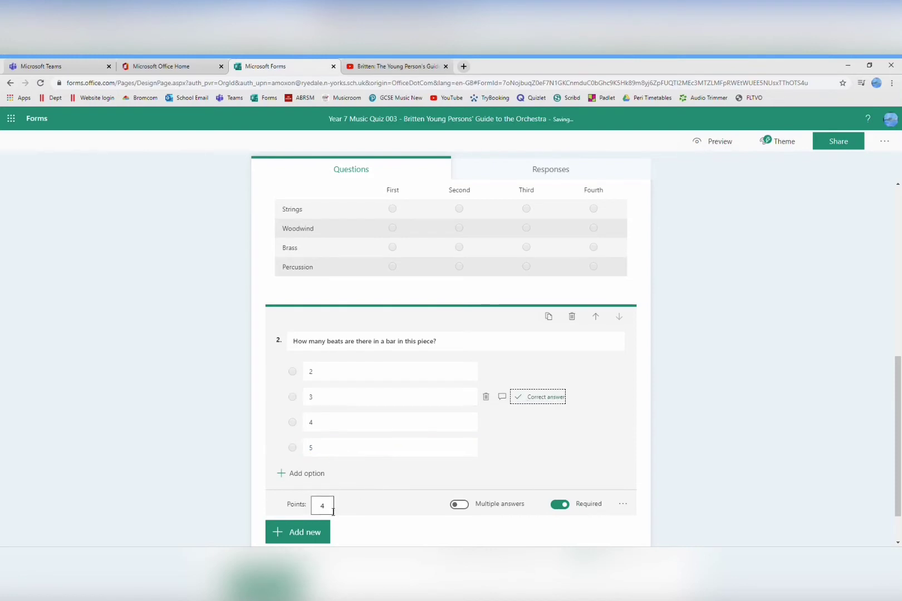
text(1)
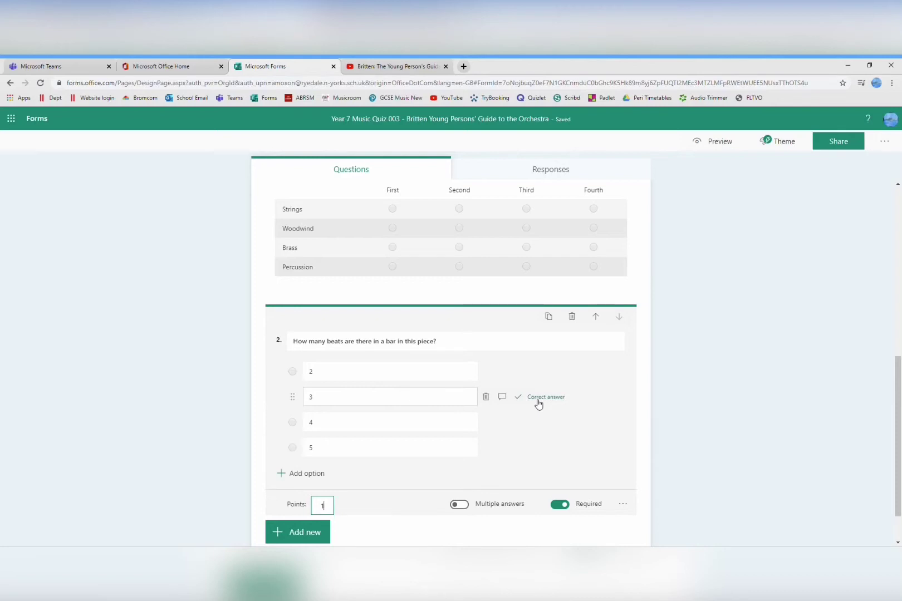
- Add the feedback message "Well done!" to answer 3 and "Sorry, the answer was 3" to answers 2, 4 and 5
click(504, 398)
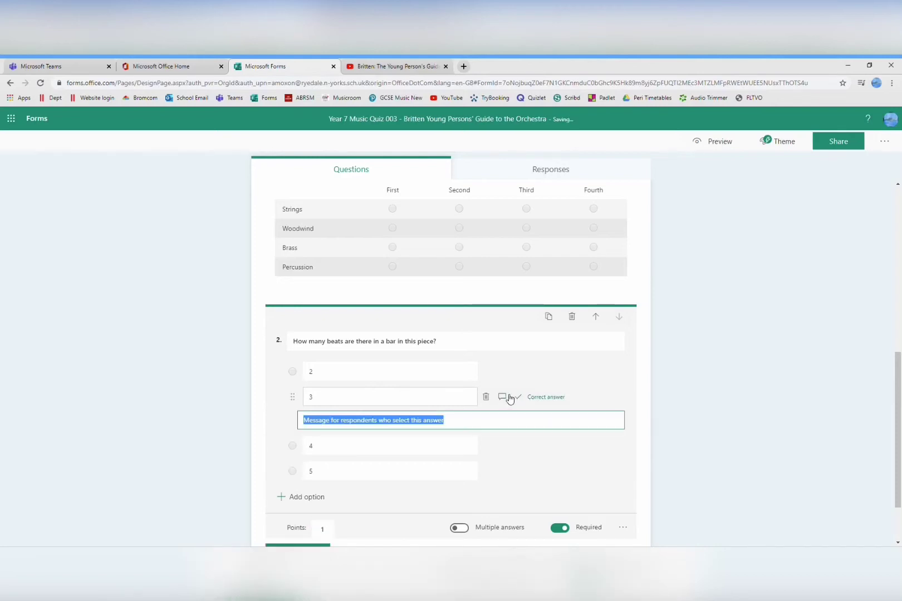
text(Well done!)
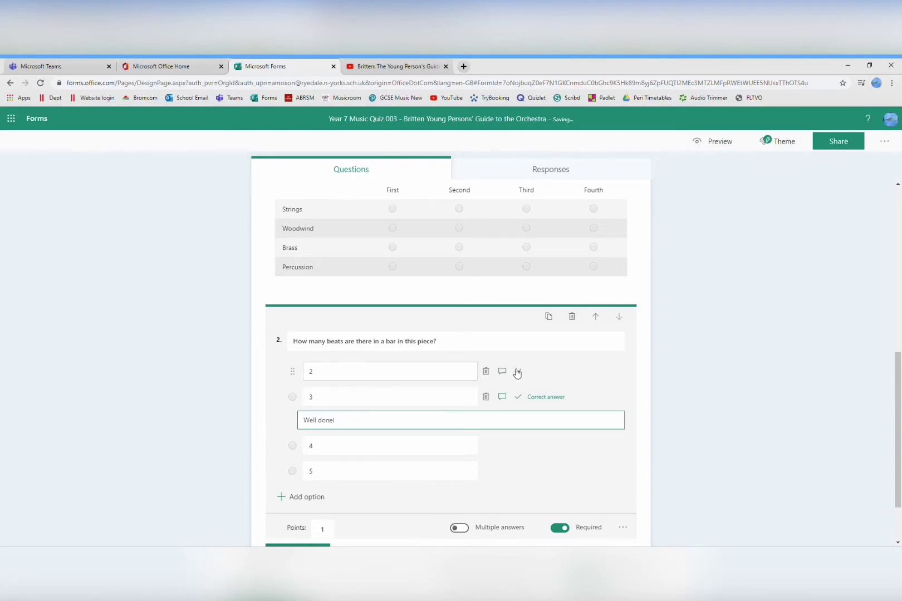
click(504, 373)
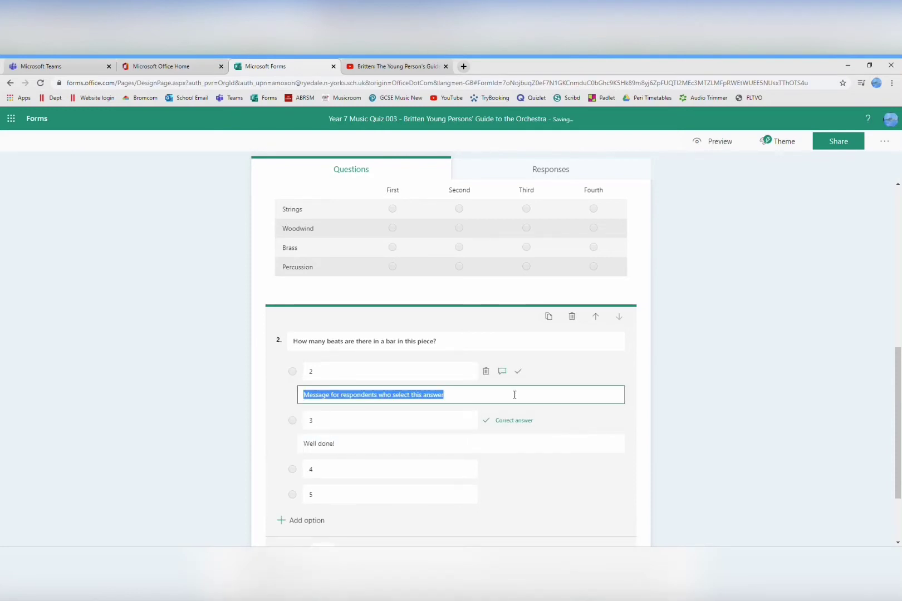
text(Sor)
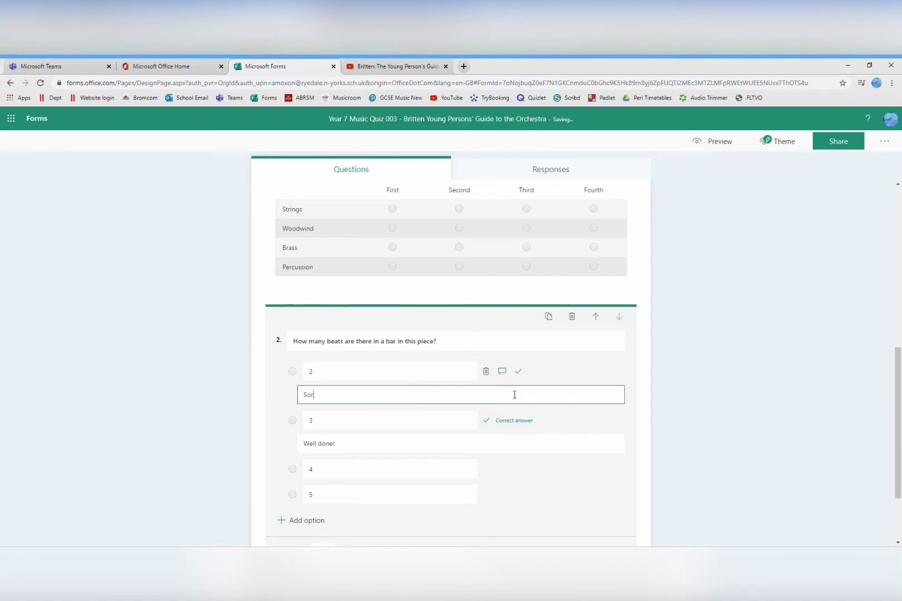
text(ry, the answer was 3)
key(ctrl+a)
key(ctrl+c)
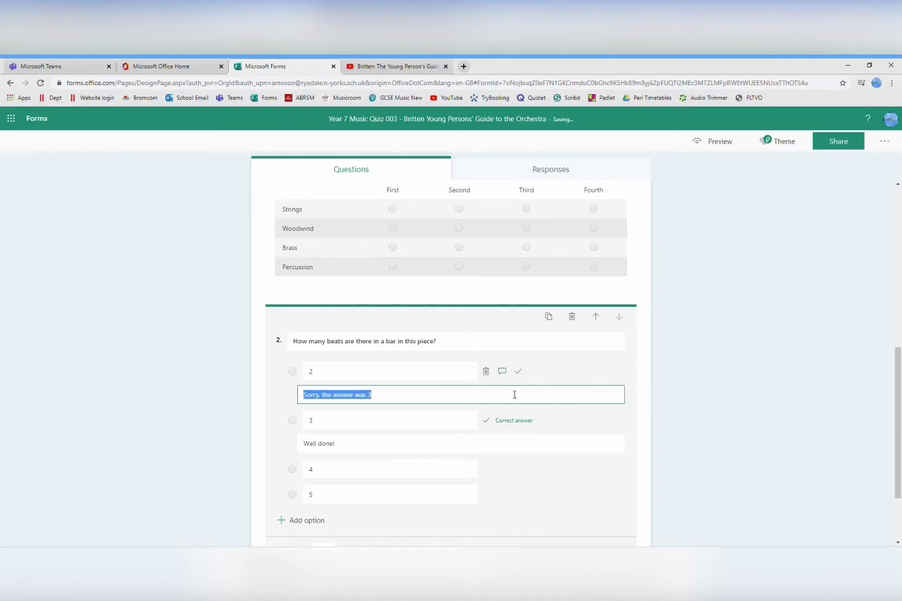
click(502, 469)
key(ctrl+v)
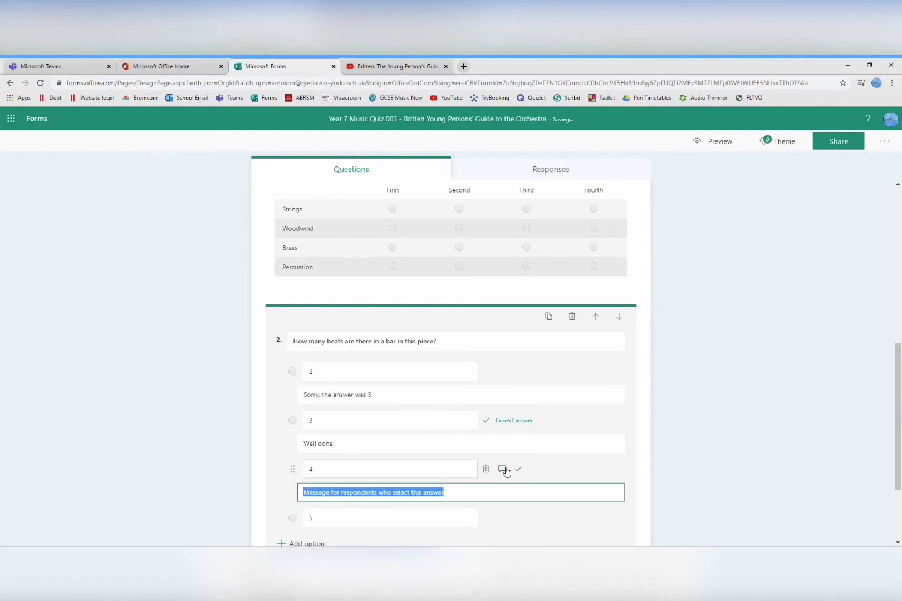
click(505, 518)
key(ctrl+v)
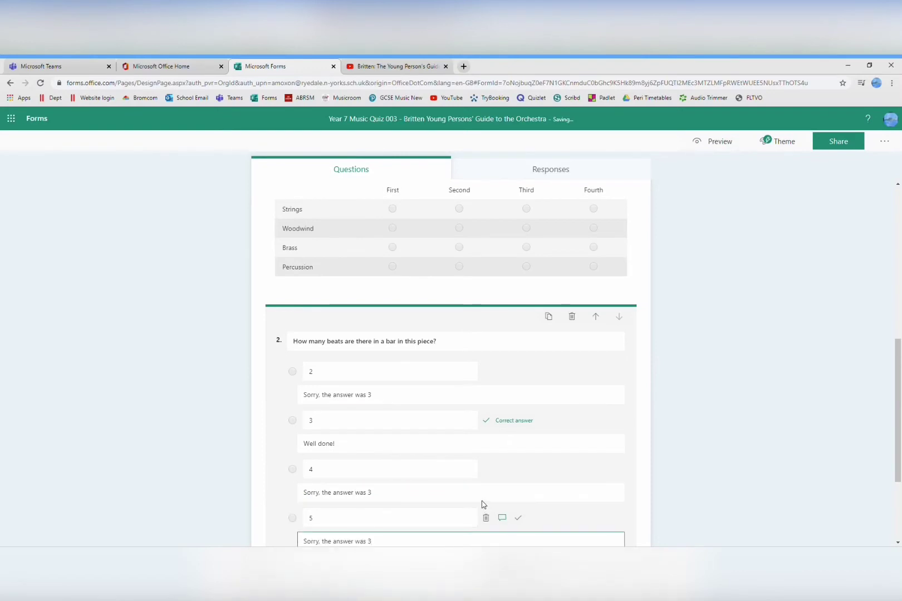
- Add another Choice question: "How many beats per minute are there in this piece?"
scroll(480, 504, down, 3)
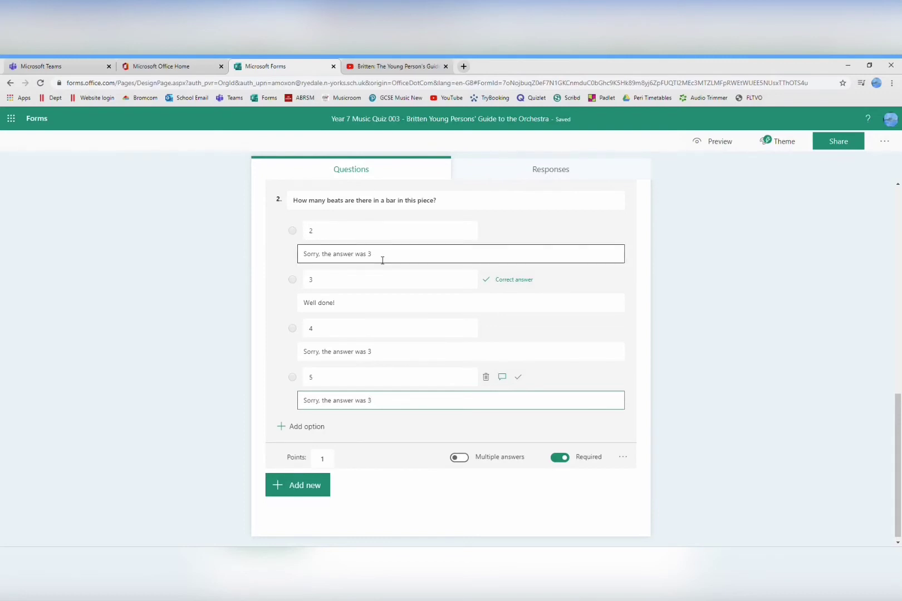
click(419, 511)
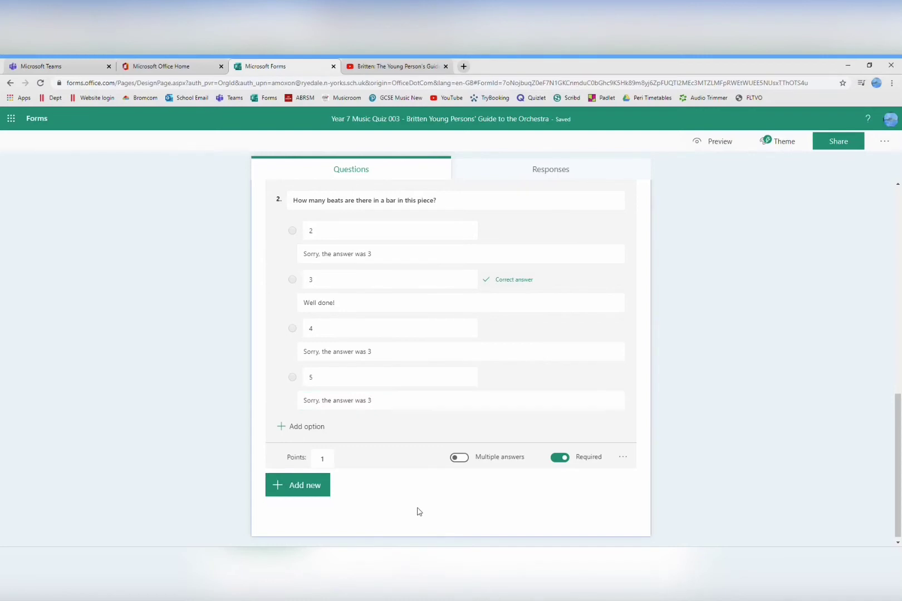
click(304, 485)
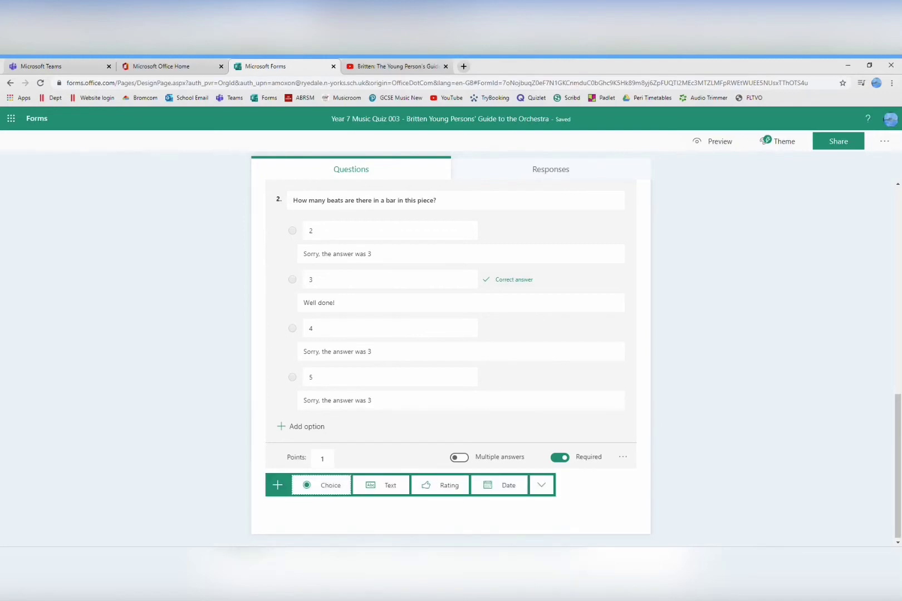
click(336, 495)
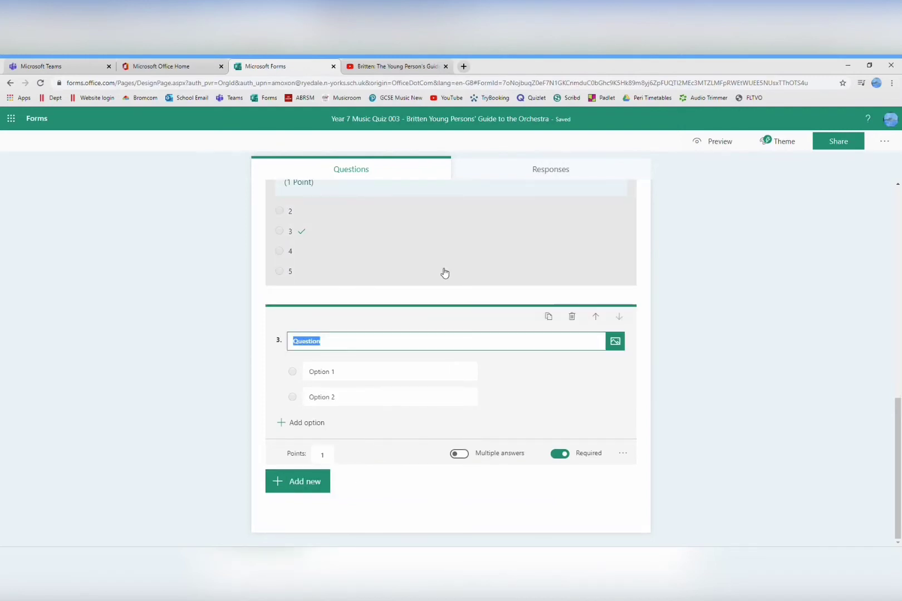
text(W)
key(BackSpace)
text(How )
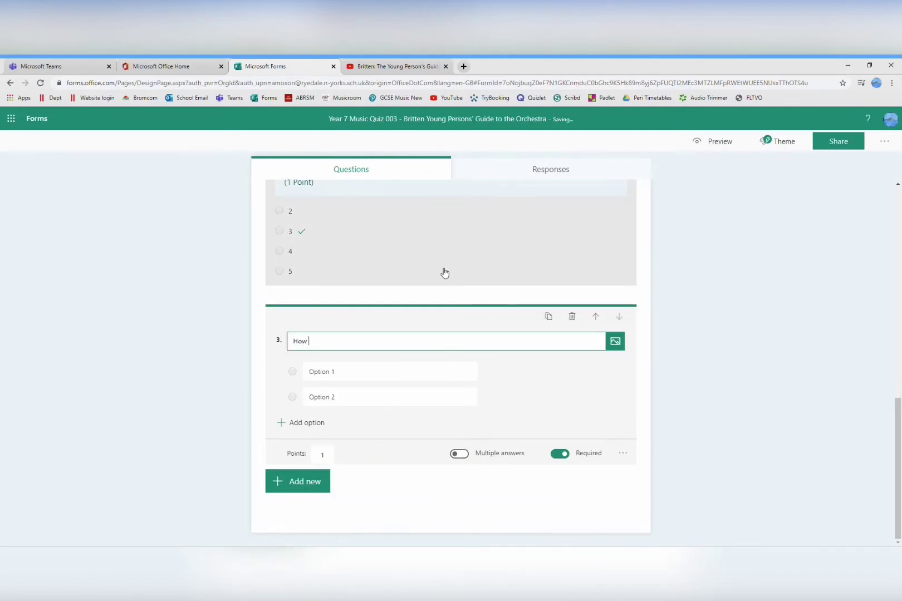
text(many beats per )
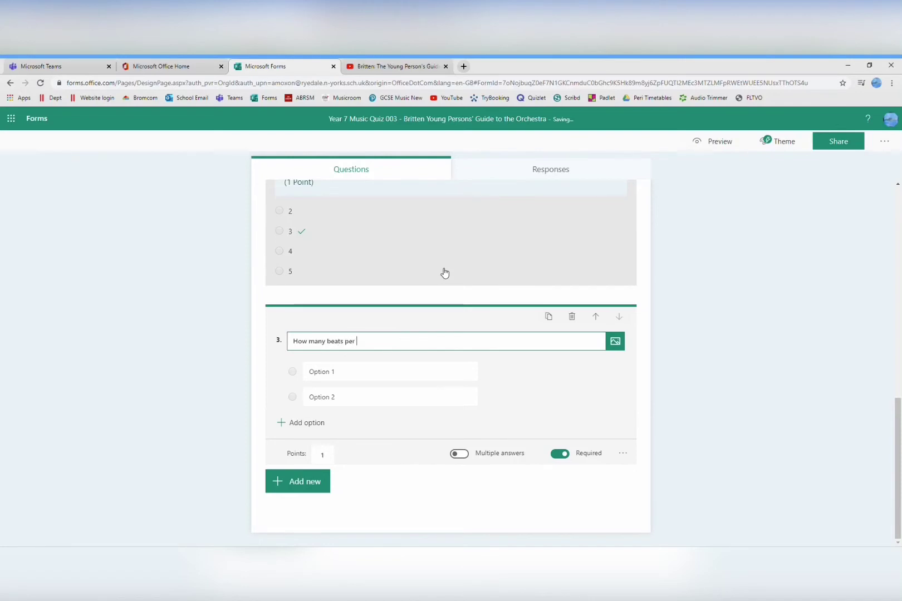
text(minute are there in this piece)
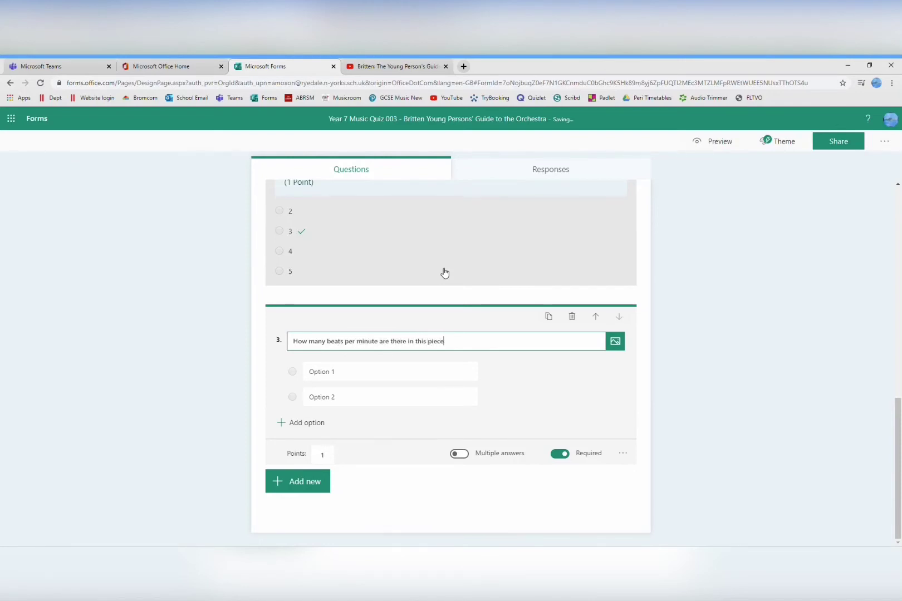
text(?)
- Enter the answer options 60, 80, 100 and 120 for the beats-per-minute question and mark 80 as correct
key(Tab)
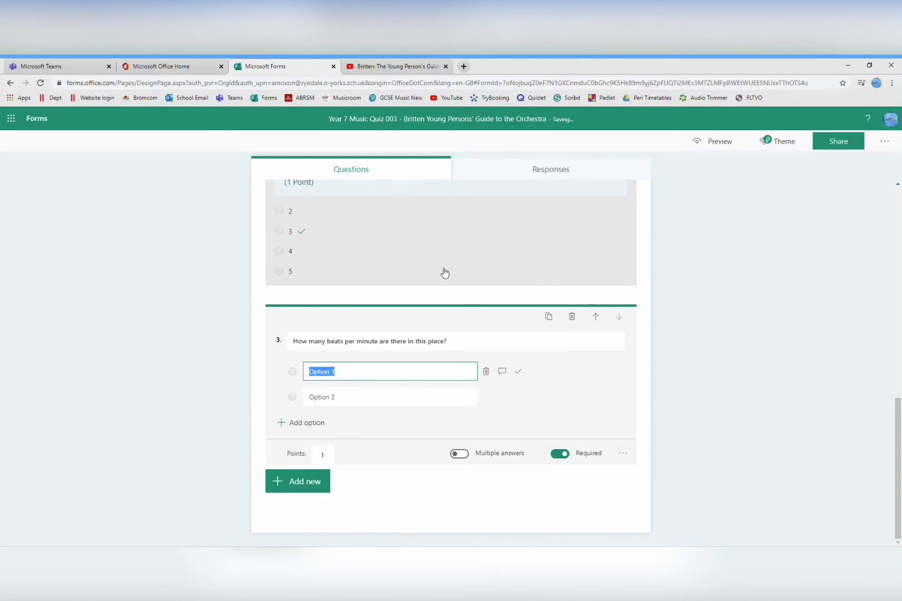
text(60)
key(Return)
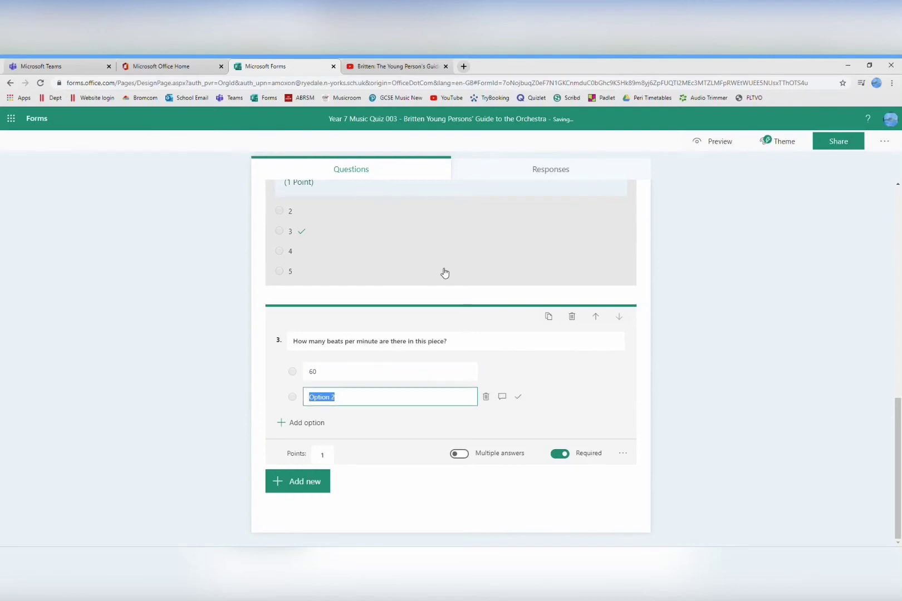
text(80)
key(Return)
text(100)
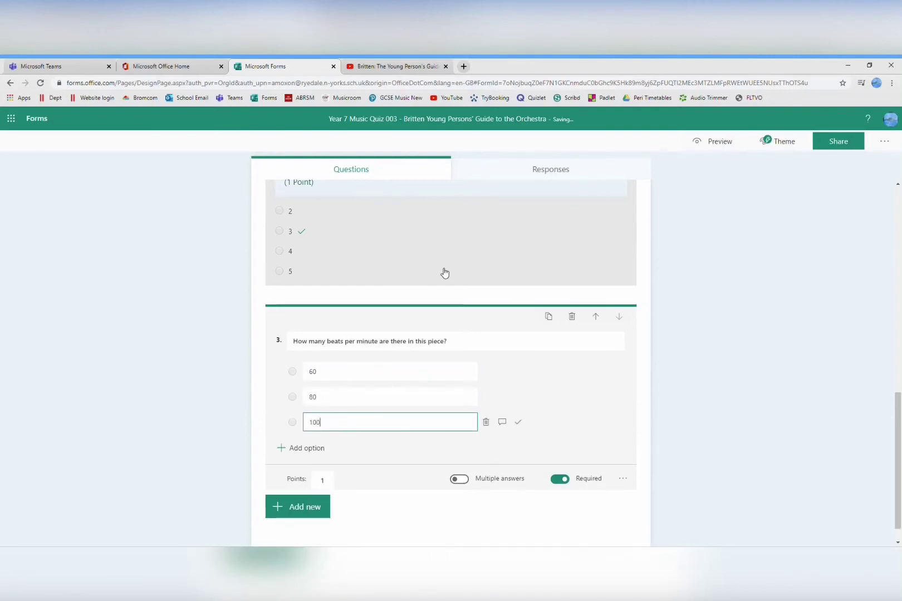
key(Return)
text(120)
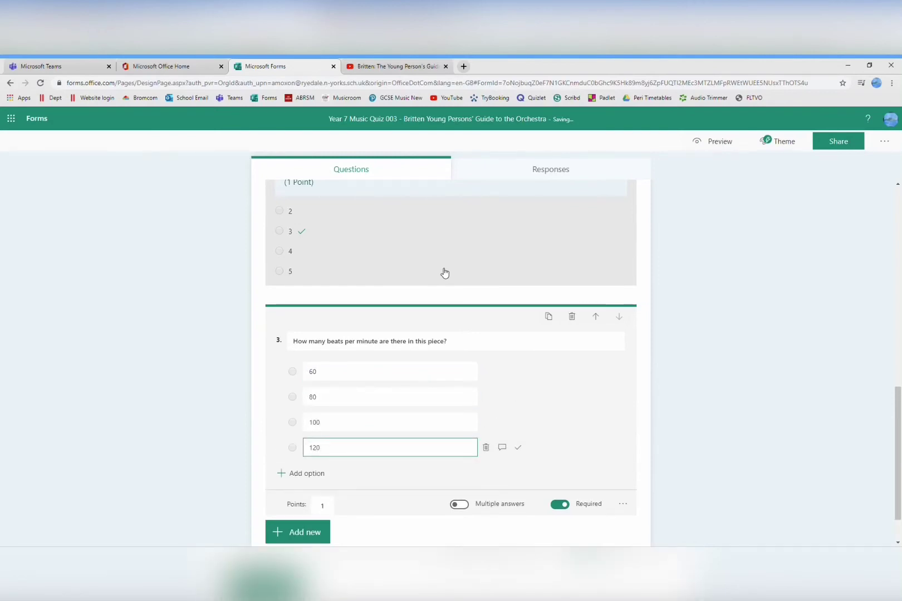
click(517, 397)
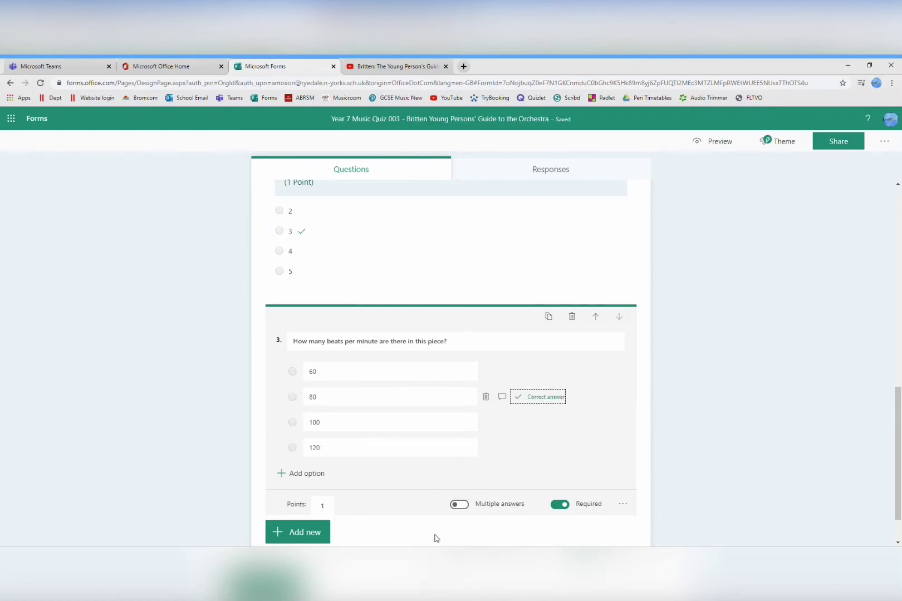
- Add a Choice question: "How would you describe the dynamics at the start of this piece - have the volume of your phone/PC/Tablet set to about 80%."
scroll(435, 538, down, 1)
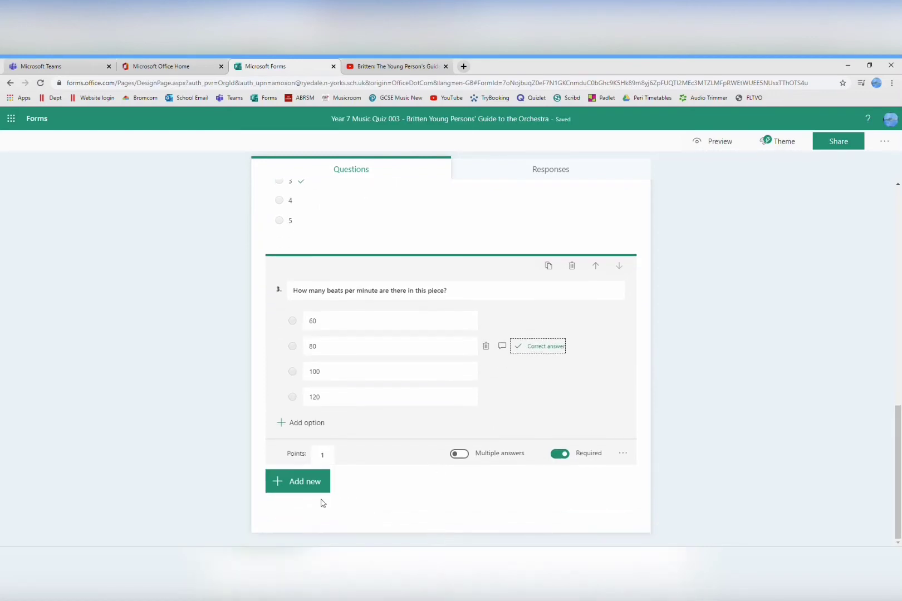
click(319, 476)
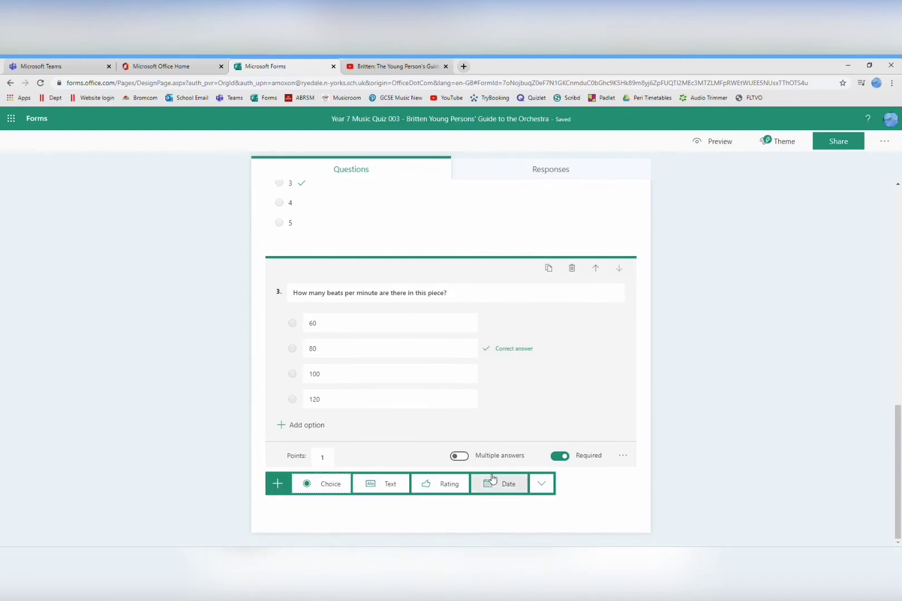
click(323, 484)
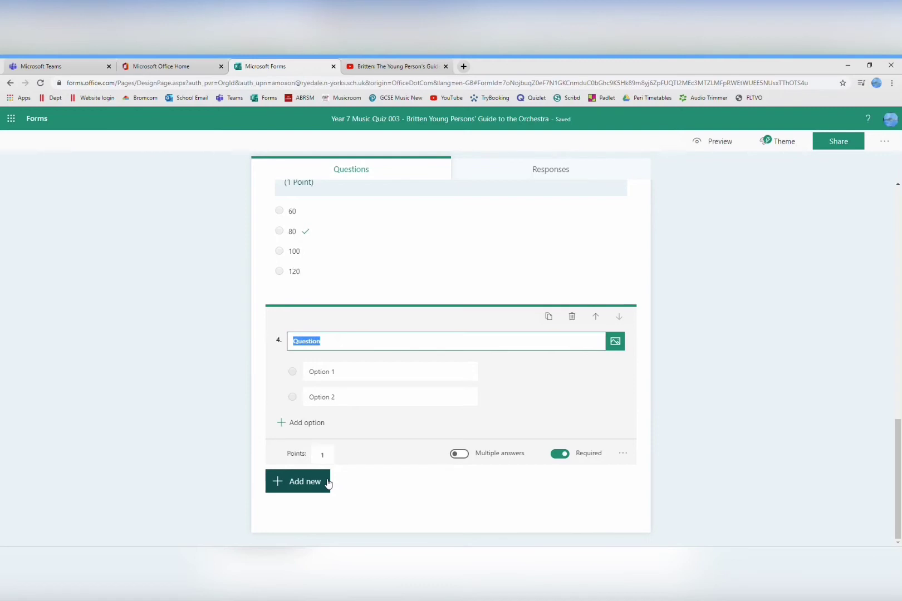
text(How wo)
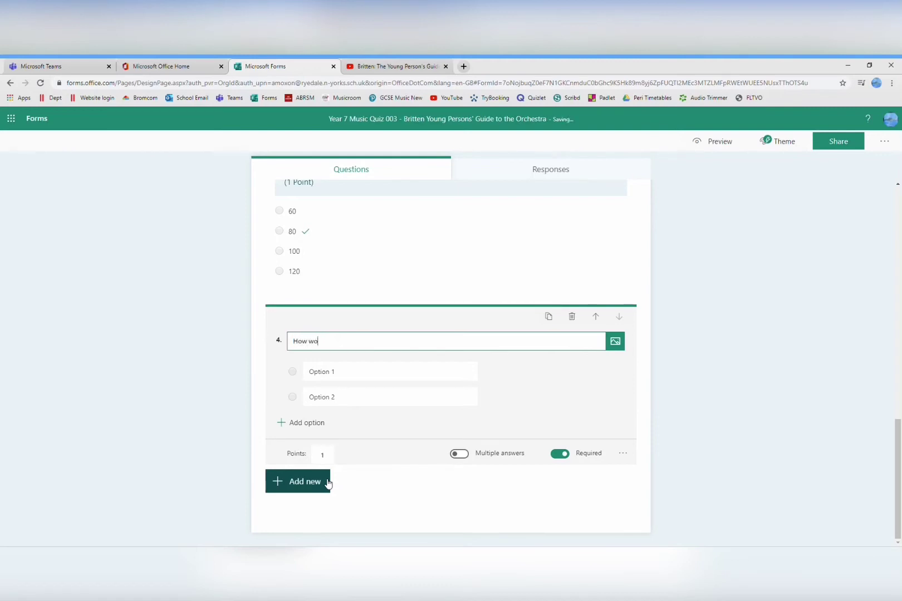
text(uld you describe the dynamics at the start of this piece)
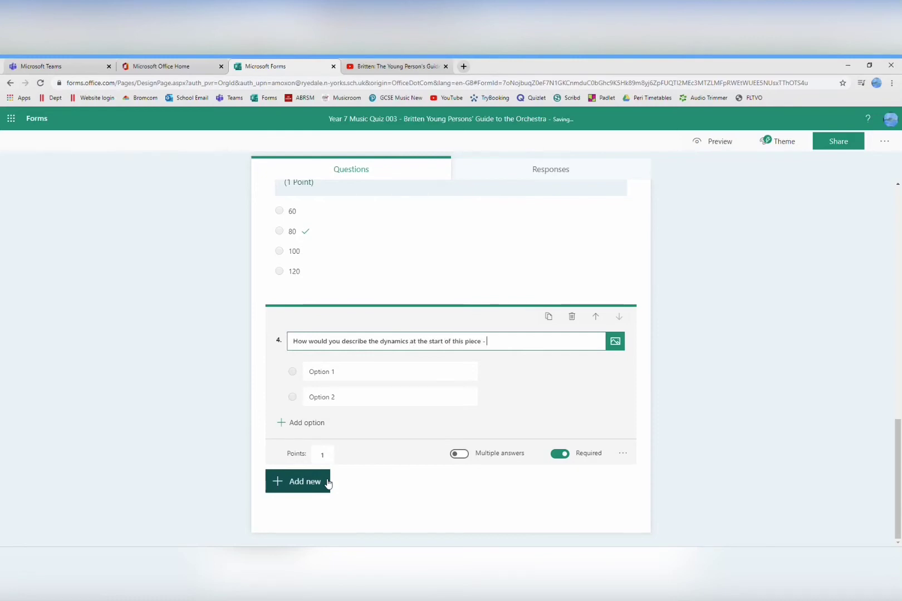
text( - have the volume of your phone/PC/Table)
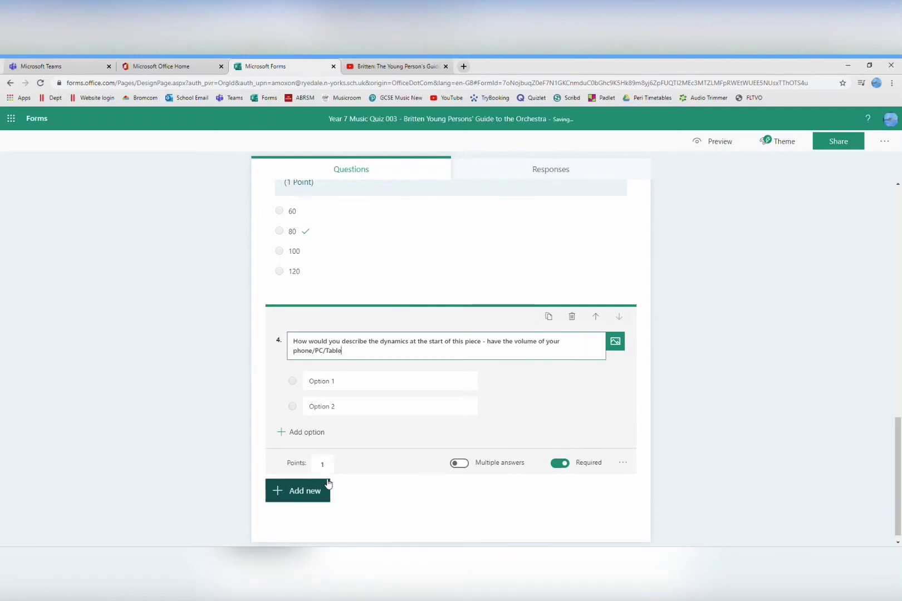
text(t set to about 80%.)
- Enter the options Very soft, Soft, Quite loud and Loud for the dynamics question and mark Loud as correct
click(396, 386)
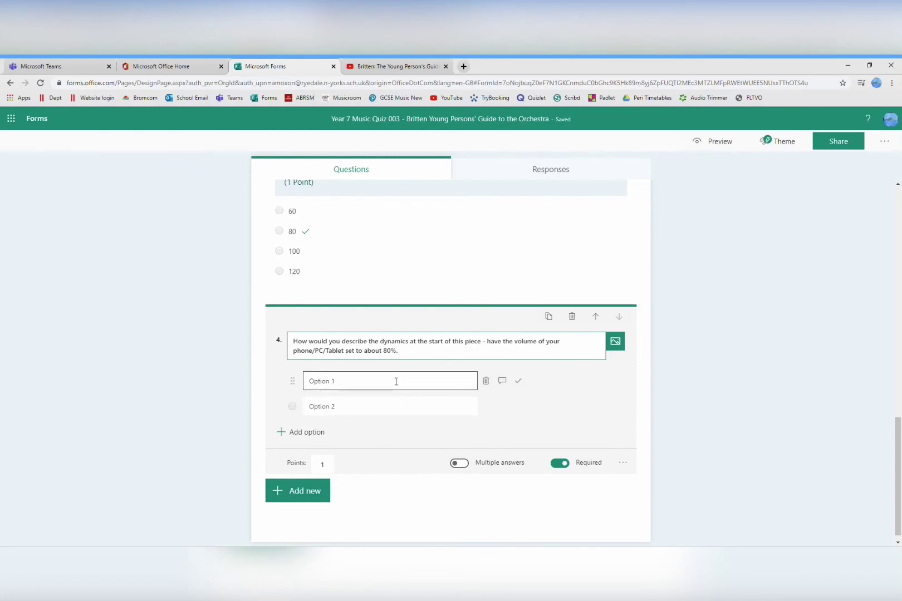
click(396, 381)
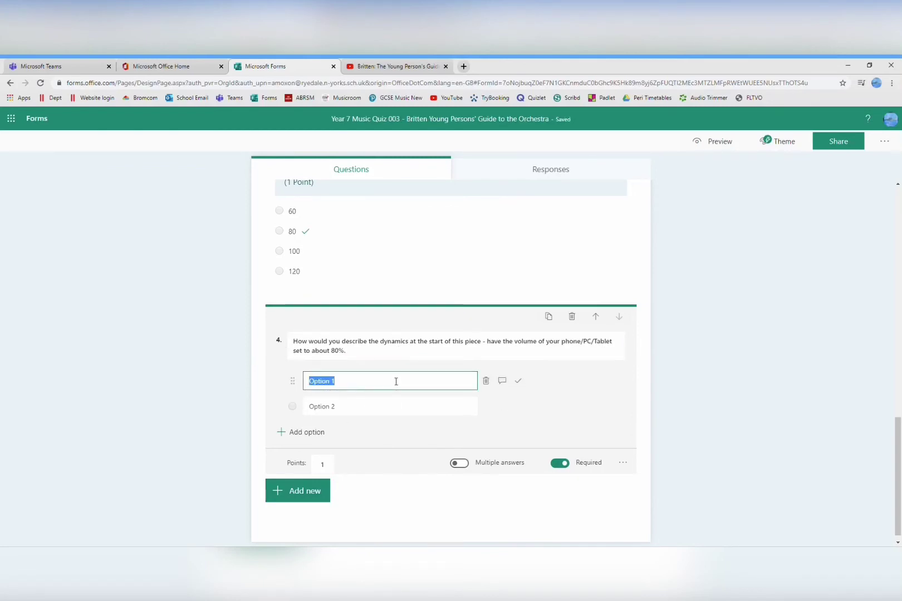
text(Very s)
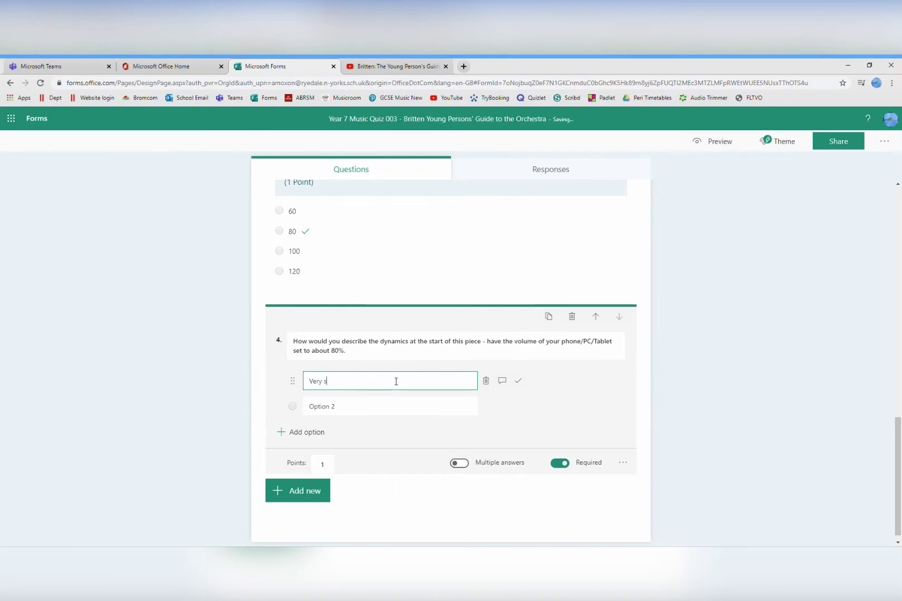
text(oft)
key(Tab)
key(Tab)
key(Tab)
key(Tab)
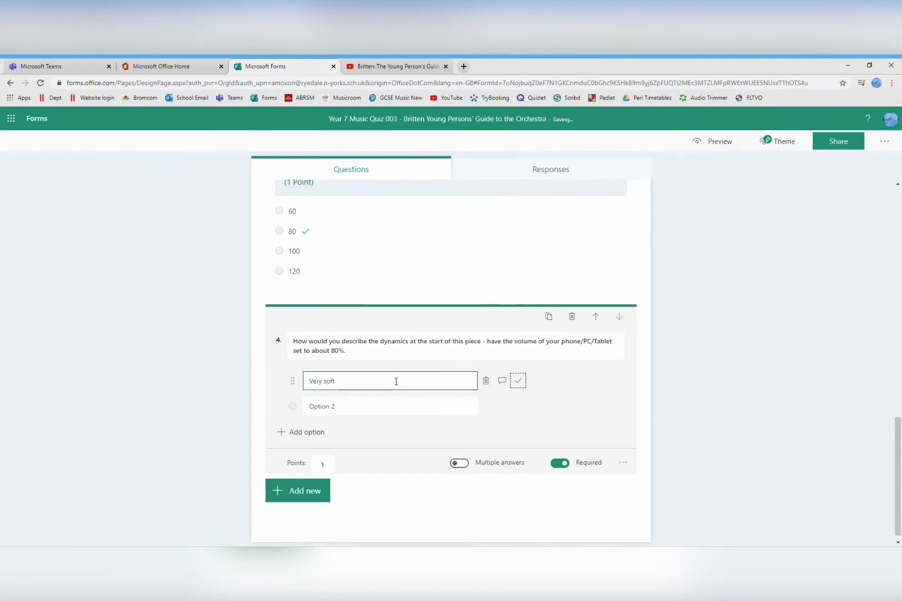
text(Soft)
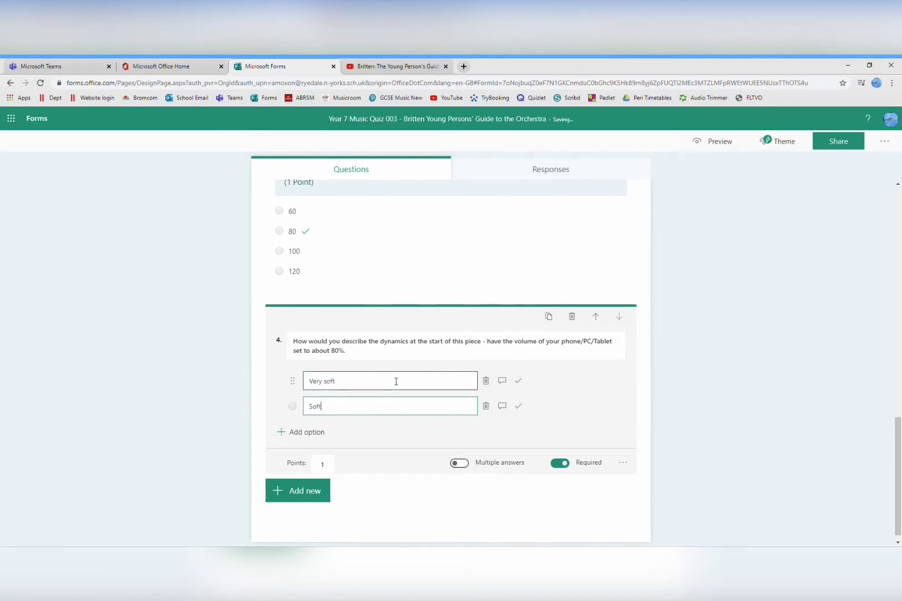
key(Return)
text(Quite)
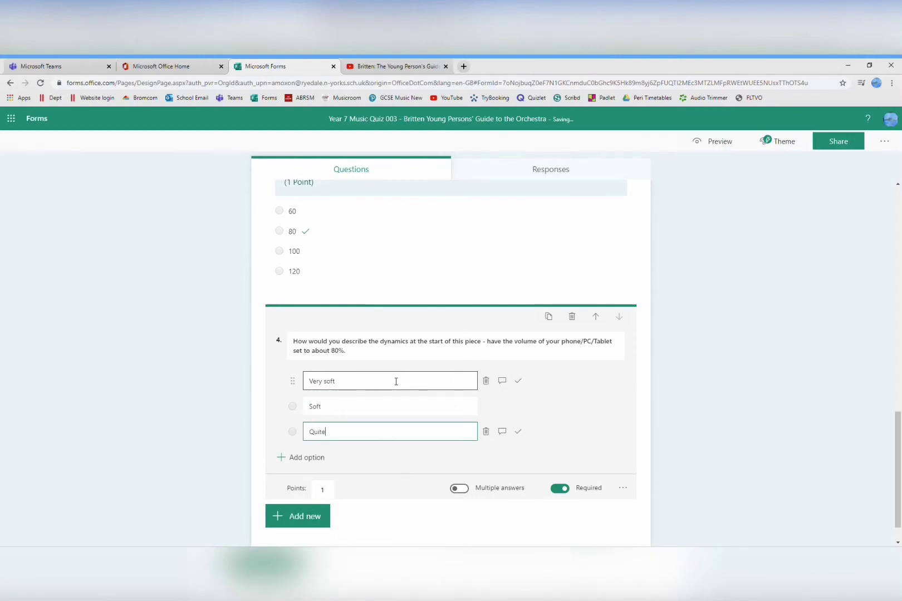
text( loud)
key(Return)
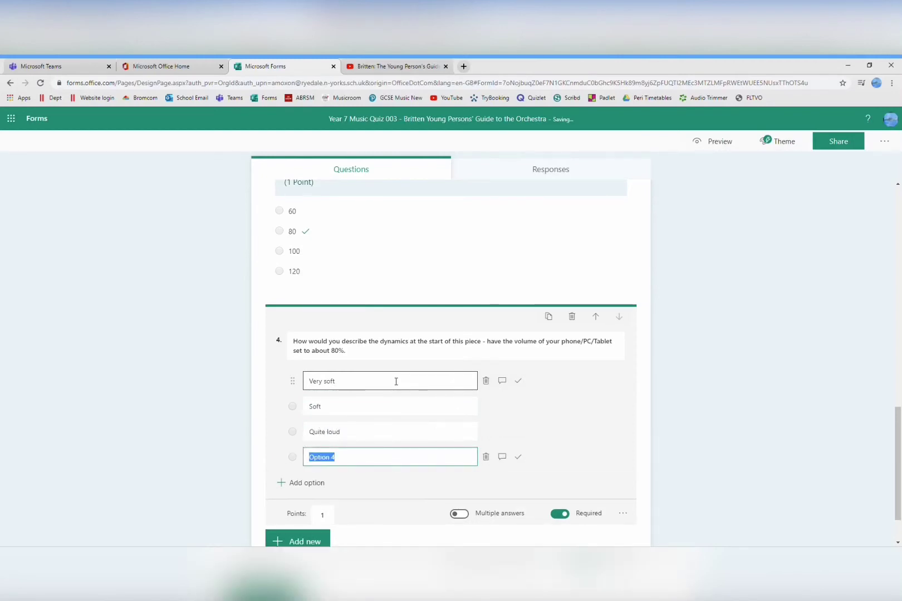
text(Loud)
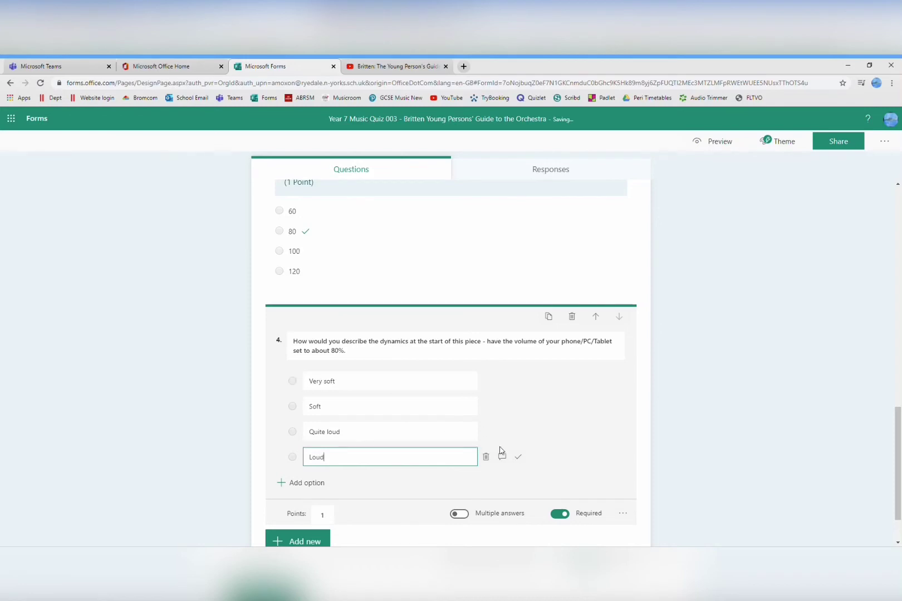
click(519, 457)
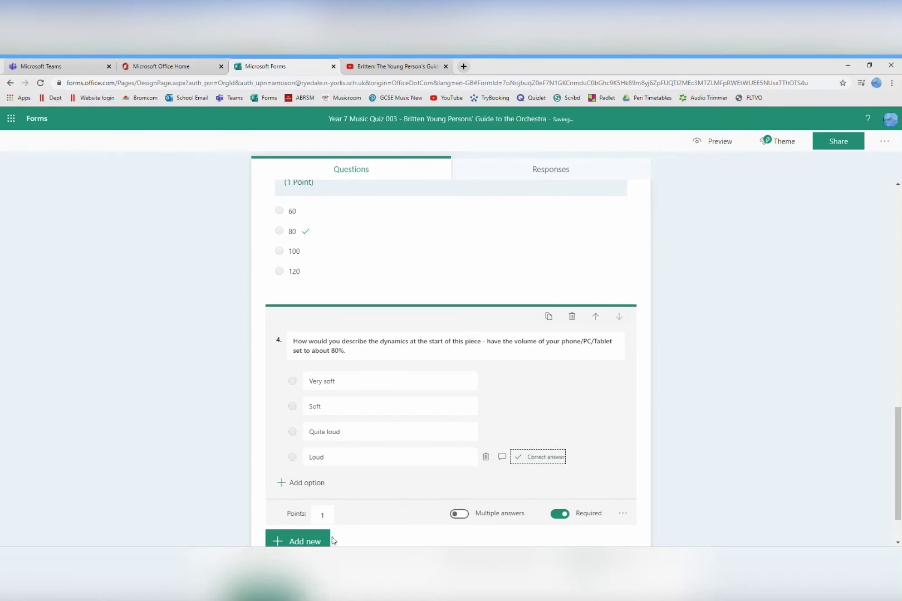
- Add a Text question "And what is the Italian term for your answer to qu. 4?" with the correct answer "Forte"
click(312, 541)
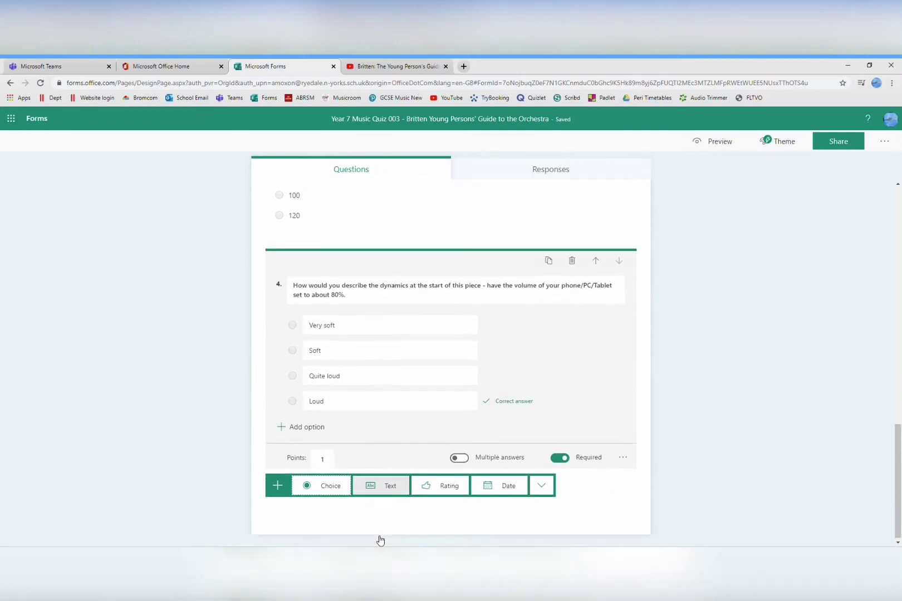
click(388, 485)
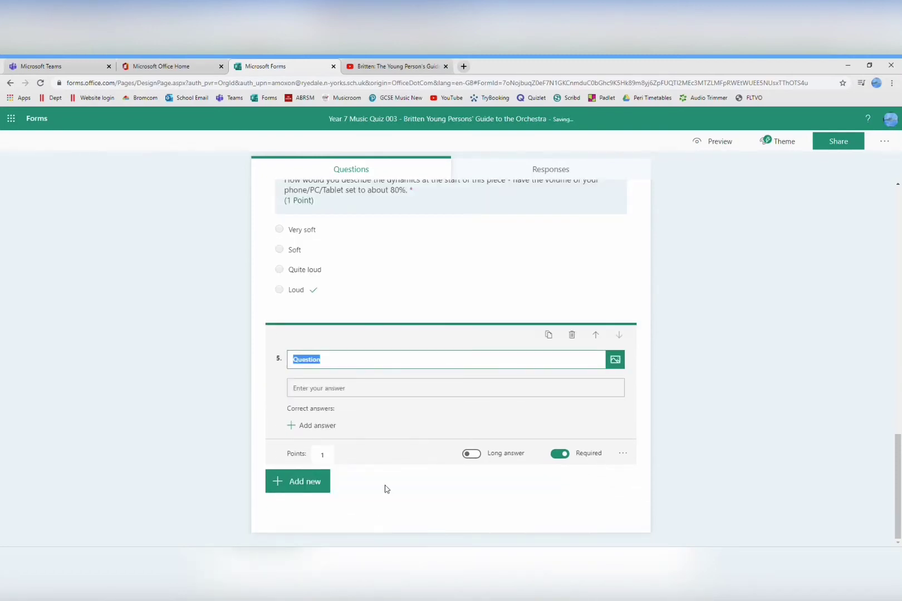
text(And what is the Italian term)
text(for your a)
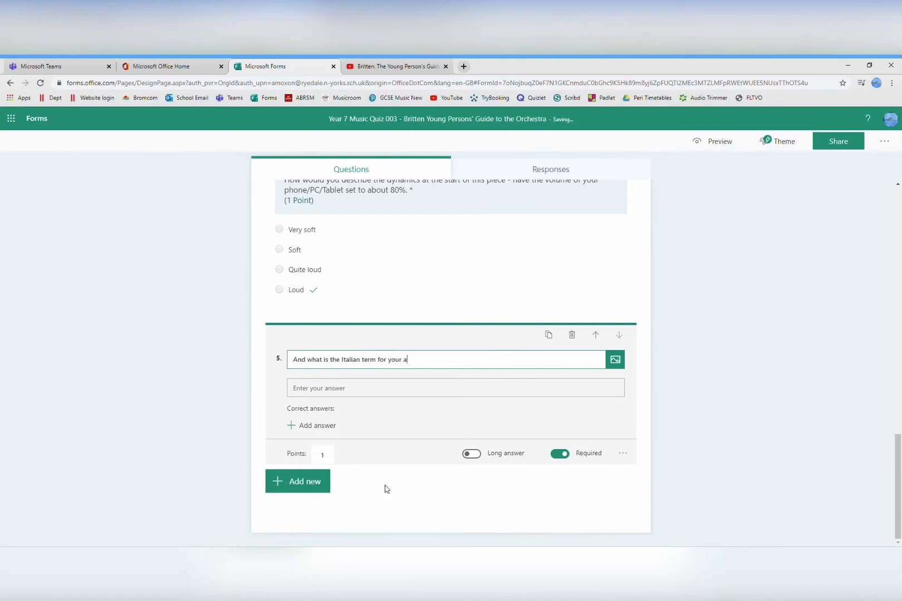
text(nswer to qu. 4?)
click(401, 392)
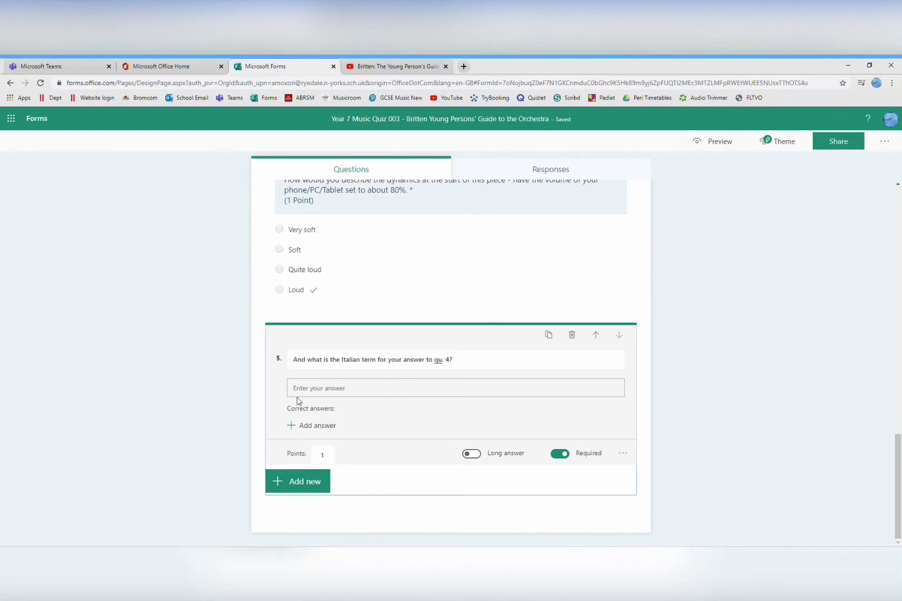
click(324, 426)
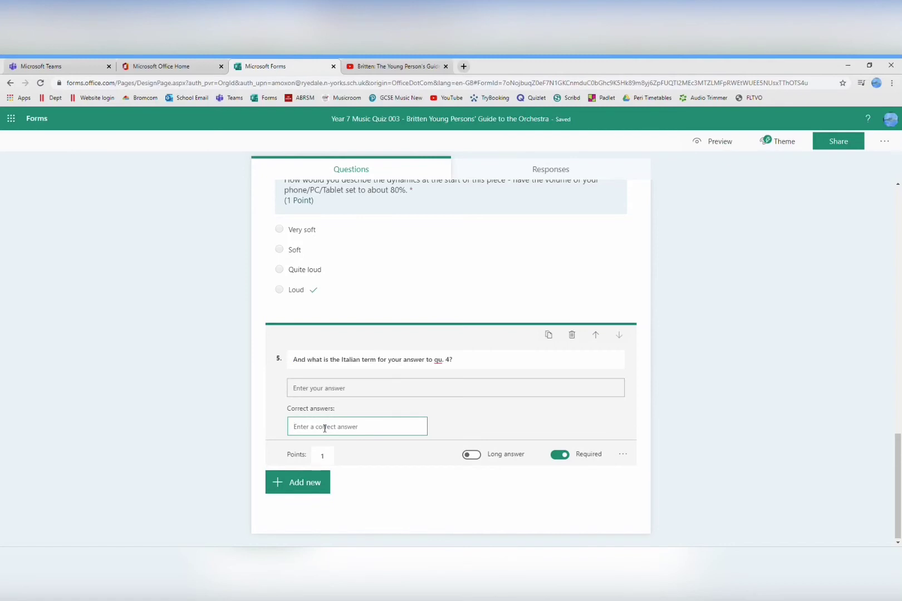
text(Forte)
- Append the note "[Spelling is important - please check.]" to the Italian term question's title
click(477, 365)
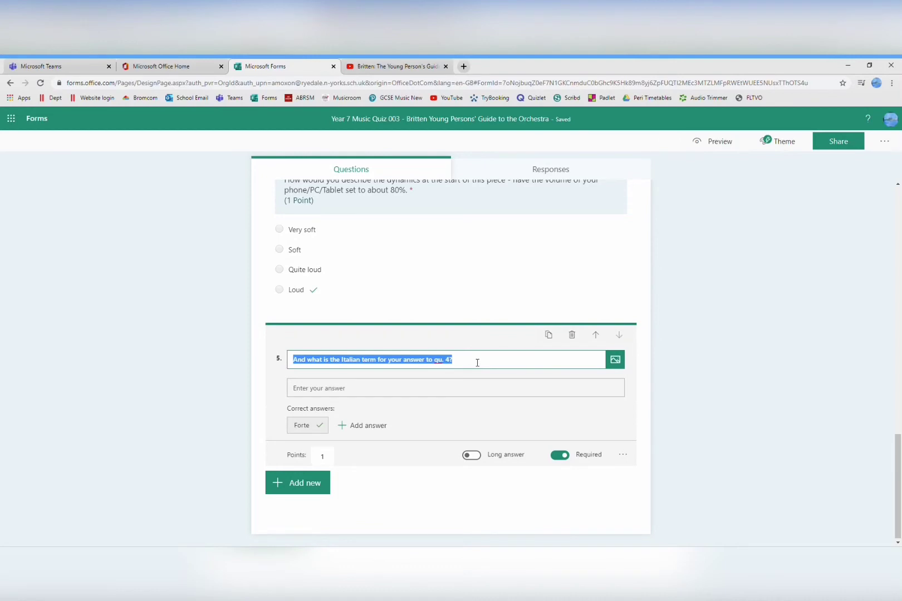
click(477, 363)
text([S)
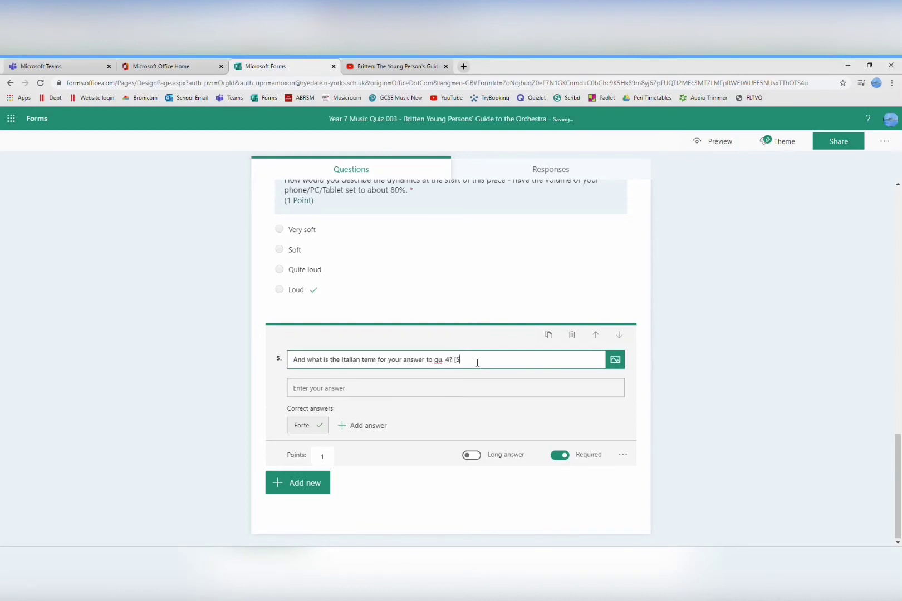
text(pelling is important - please check.])
- Try to add lowercase "forte" as another correct answer to the Italian term question
click(355, 427)
text(forte)
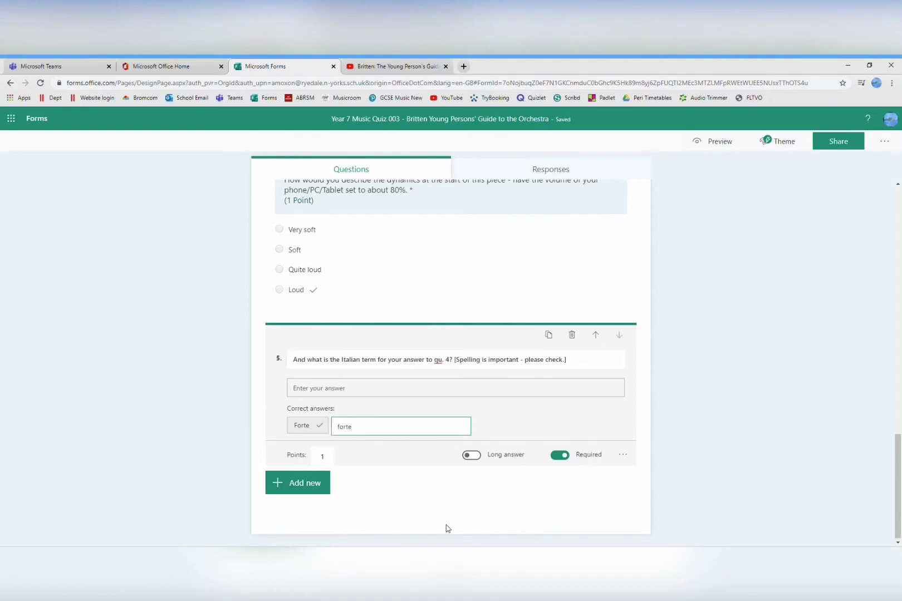
click(444, 508)
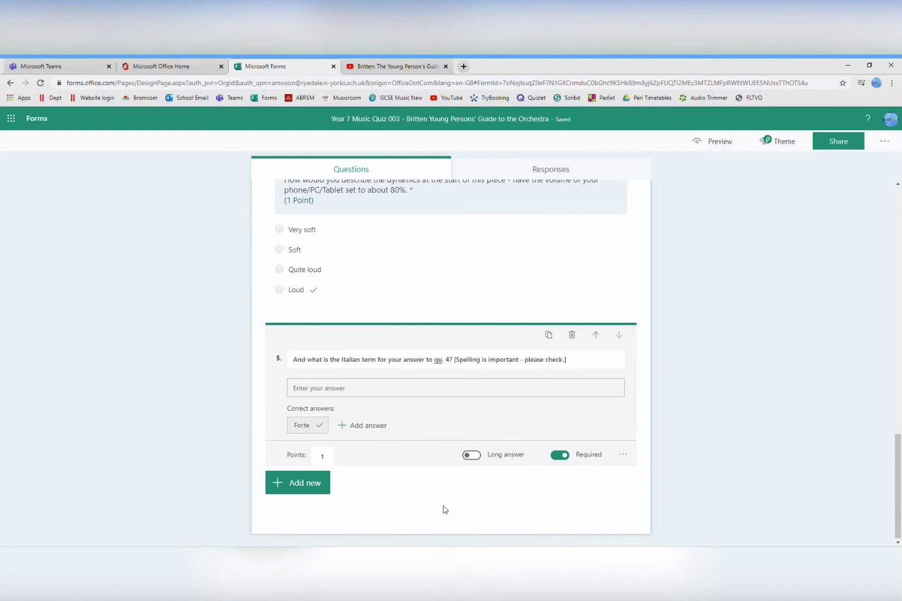
- Add the misspelling "fort" as another accepted correct answer to the Italian term question
click(348, 429)
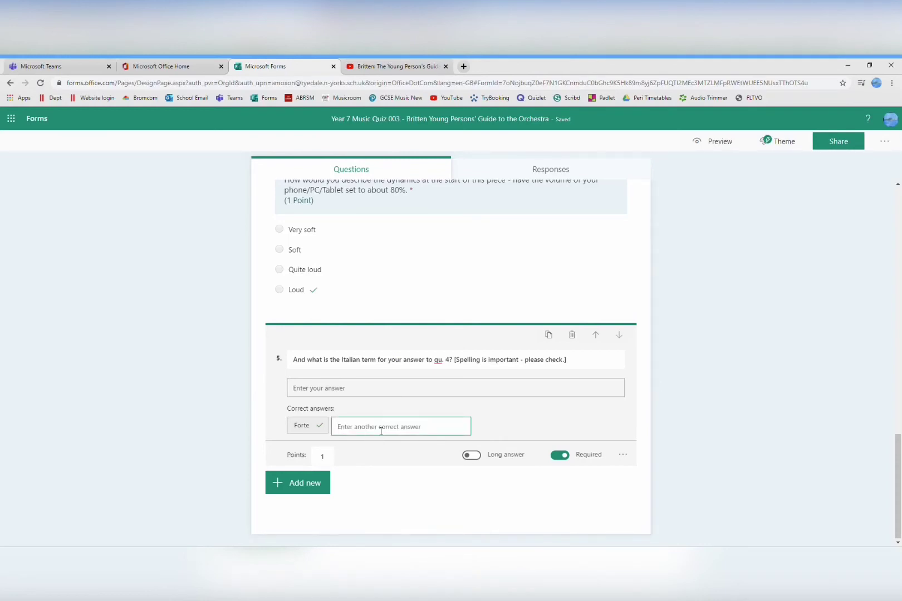
text(fort)
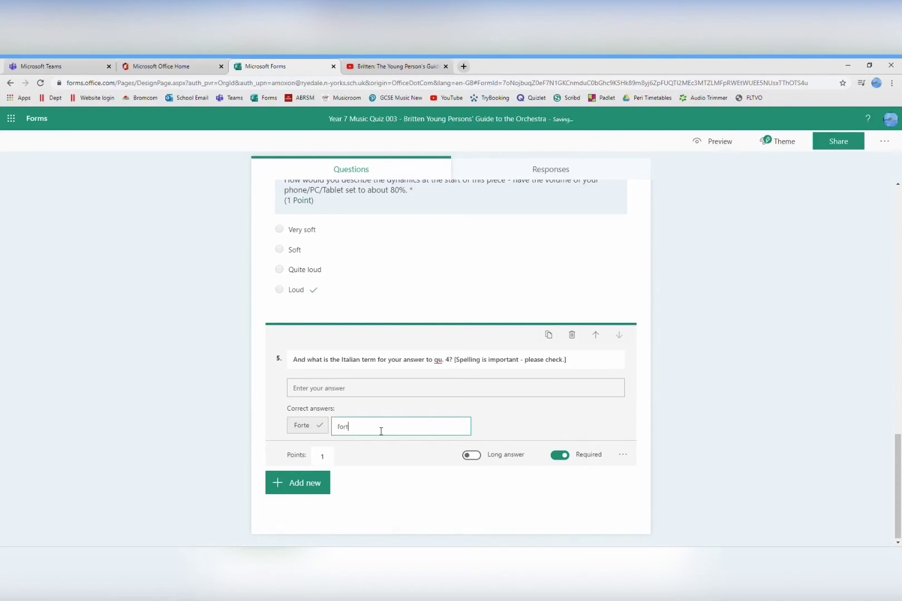
key(Return)
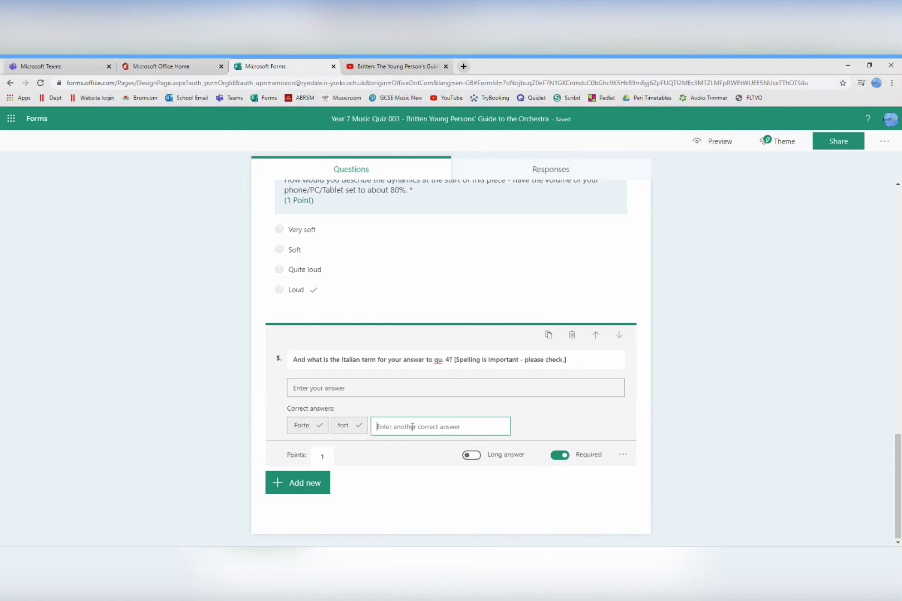
text(forte, fort)
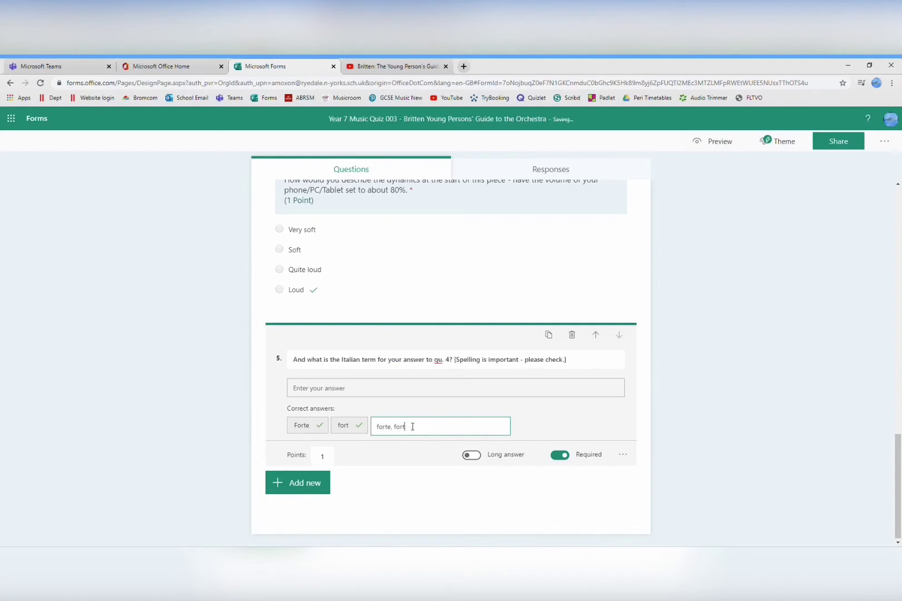
key(BackSpace)
key(BackSpace)
key(BackSpace)
key(BackSpace)
key(BackSpace)
key(BackSpace)
key(BackSpace)
key(BackSpace)
key(BackSpace)
key(BackSpace)
key(BackSpace)
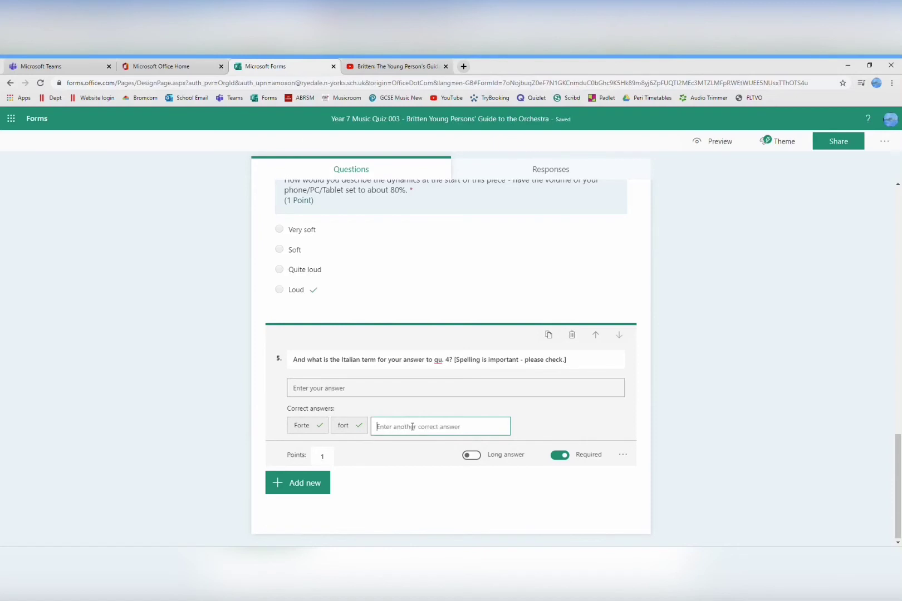
click(403, 493)
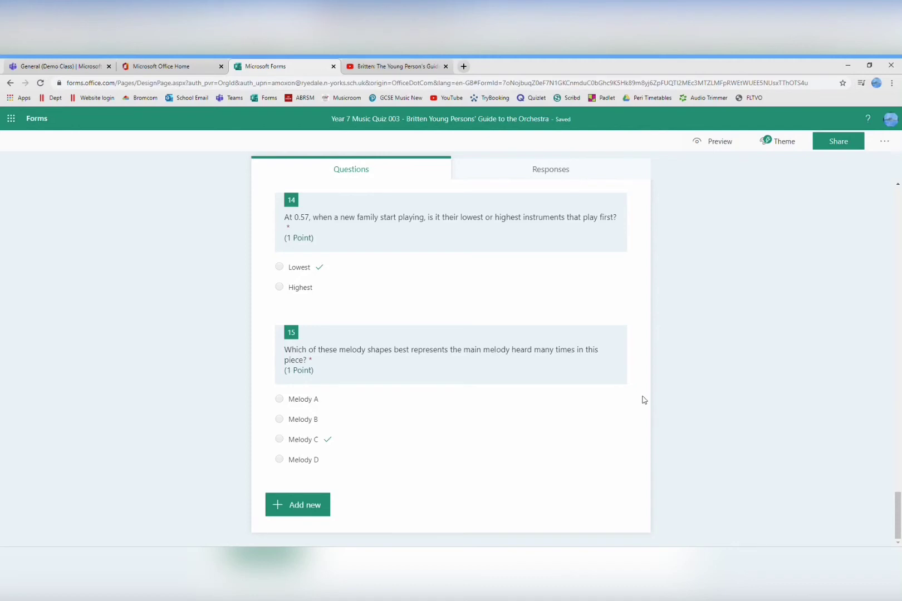
- Move question 14, about the lowest or highest instruments at 0.57, up one place ahead of the 1.38 instrument question
scroll(602, 334, up, 2)
scroll(602, 329, up, 2)
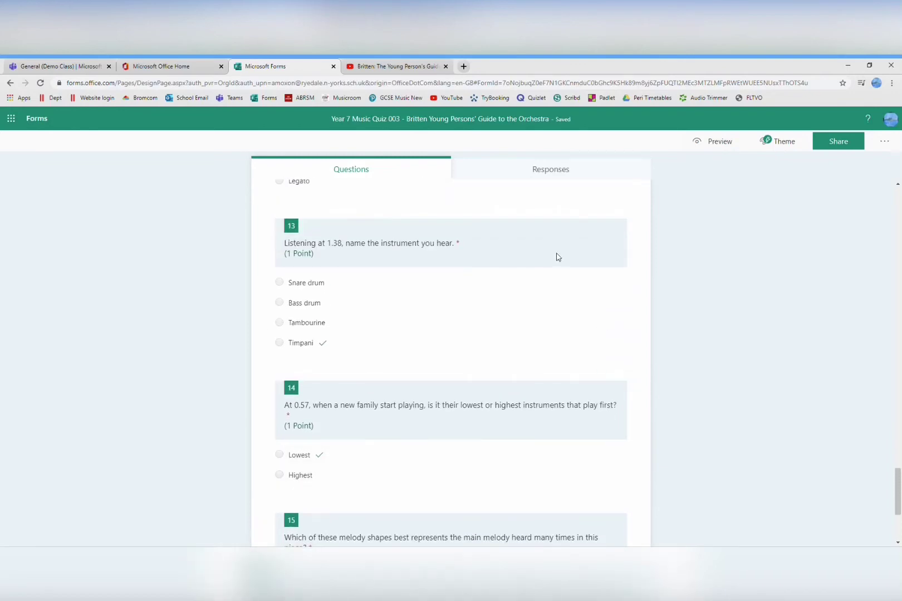
click(544, 431)
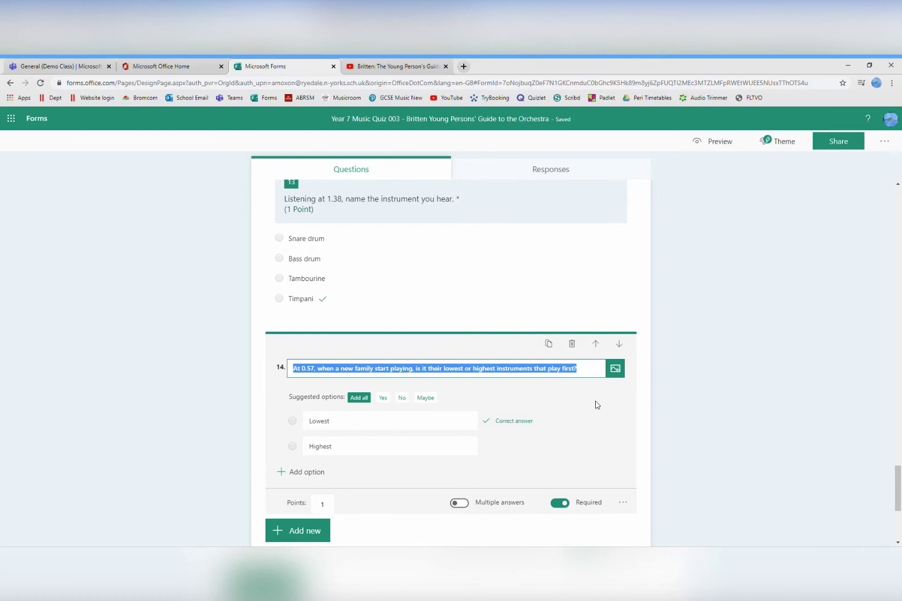
click(596, 345)
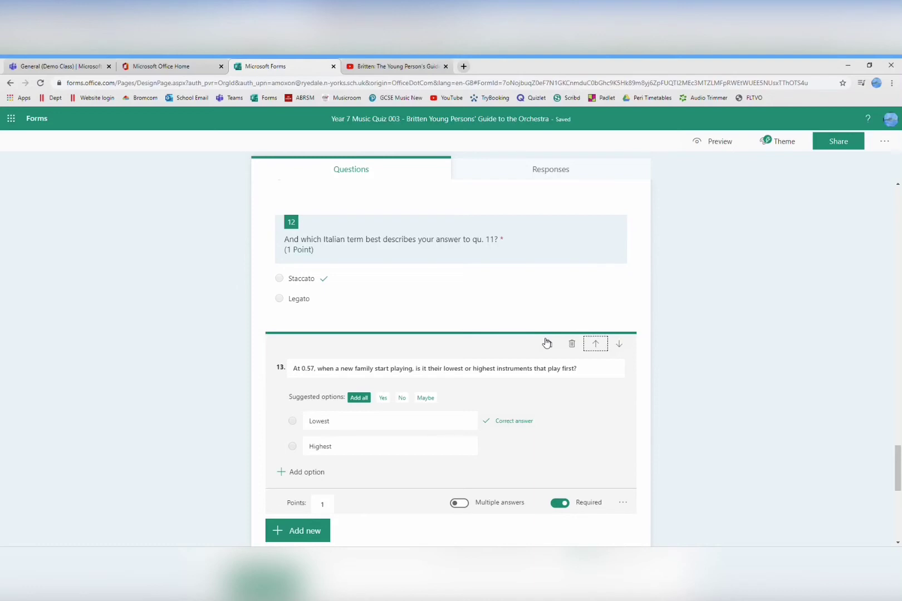
- Upload a picture of the four melody shapes from the computer into question 15 about the main melody
scroll(615, 402, down, 7)
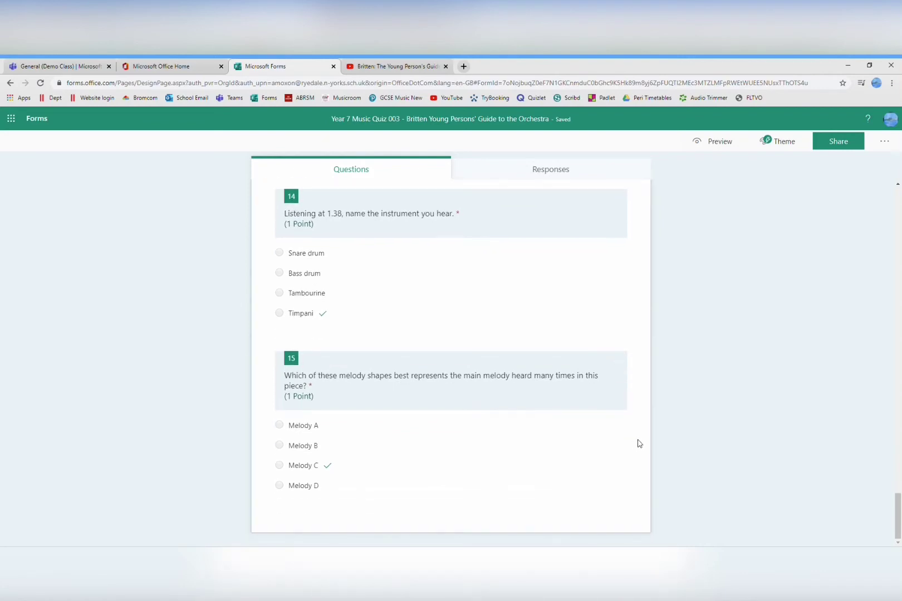
click(452, 403)
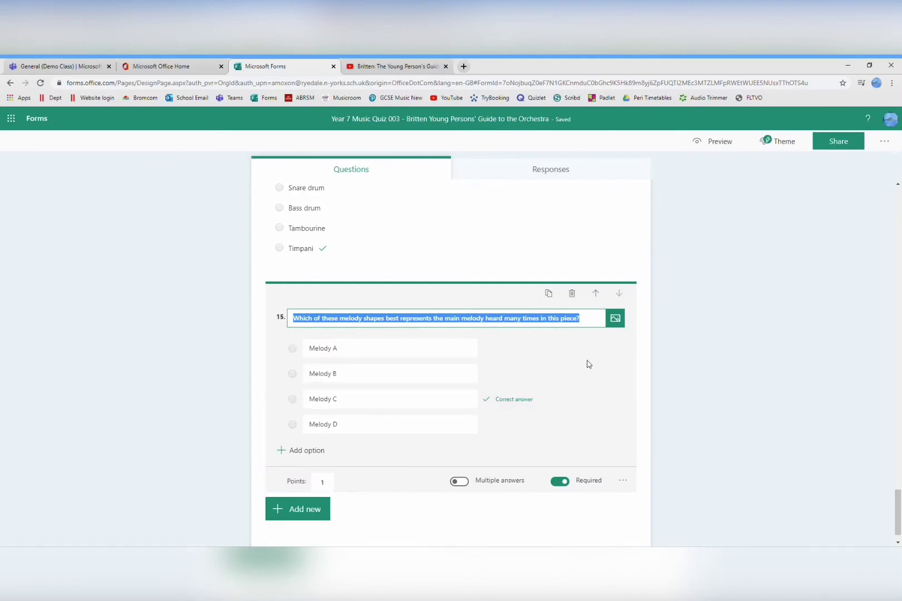
click(616, 318)
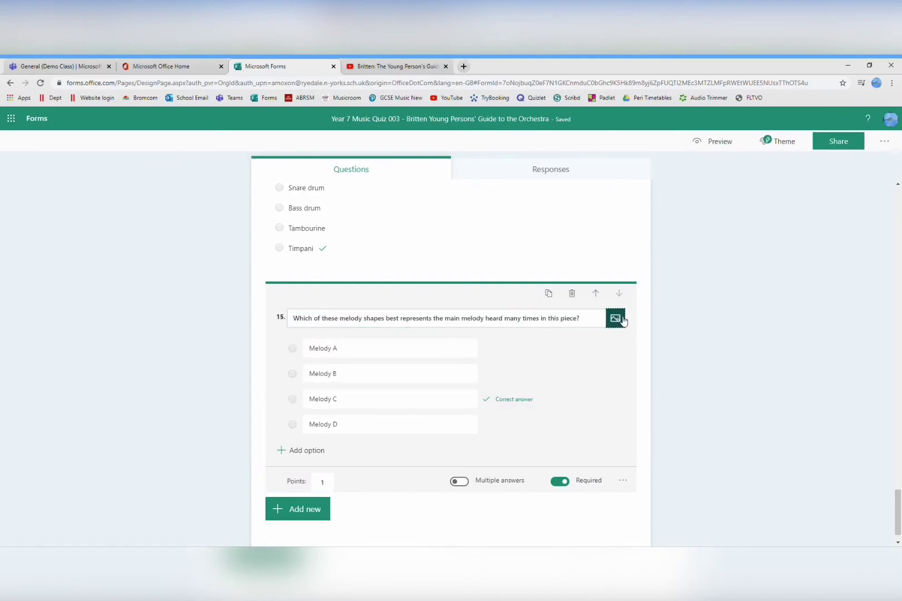
click(743, 203)
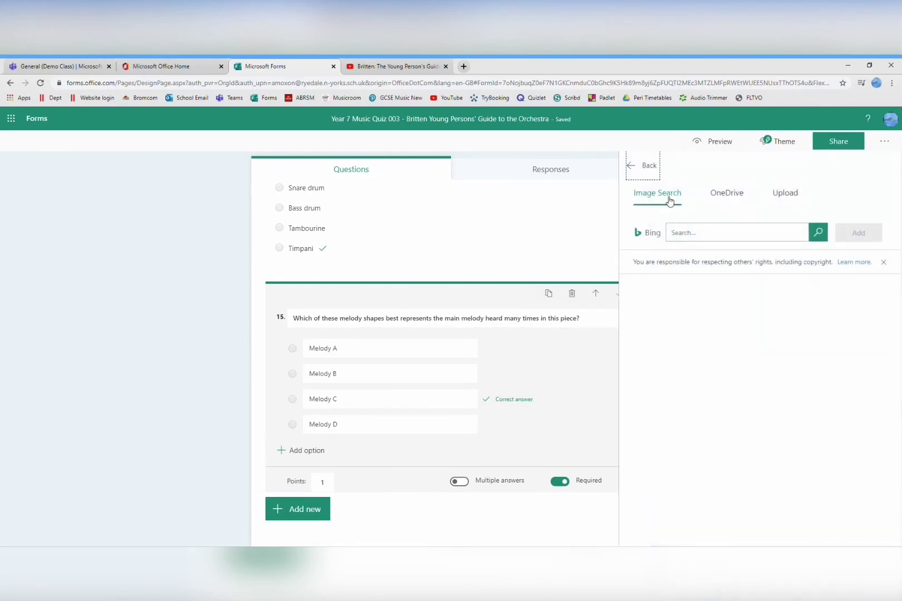
click(788, 192)
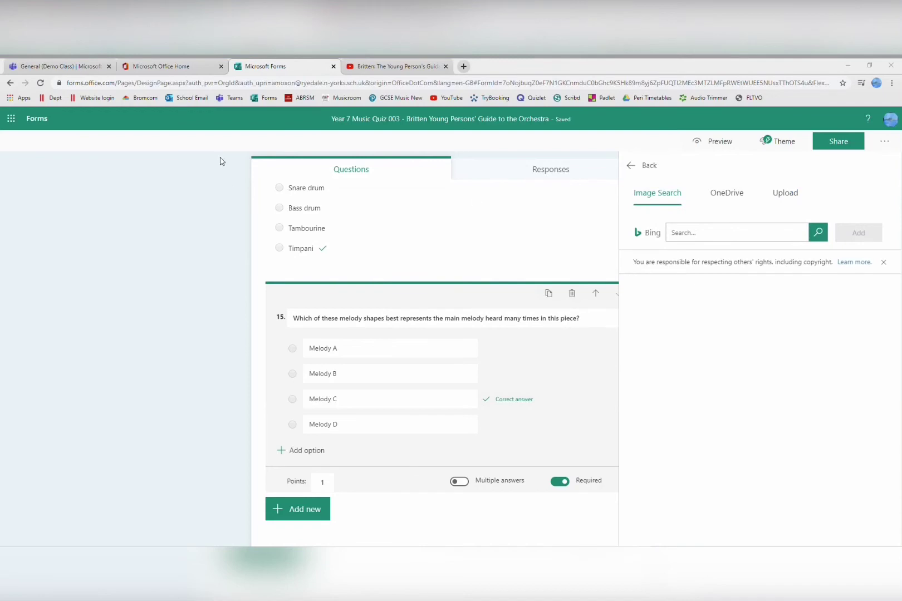
double_click(127, 149)
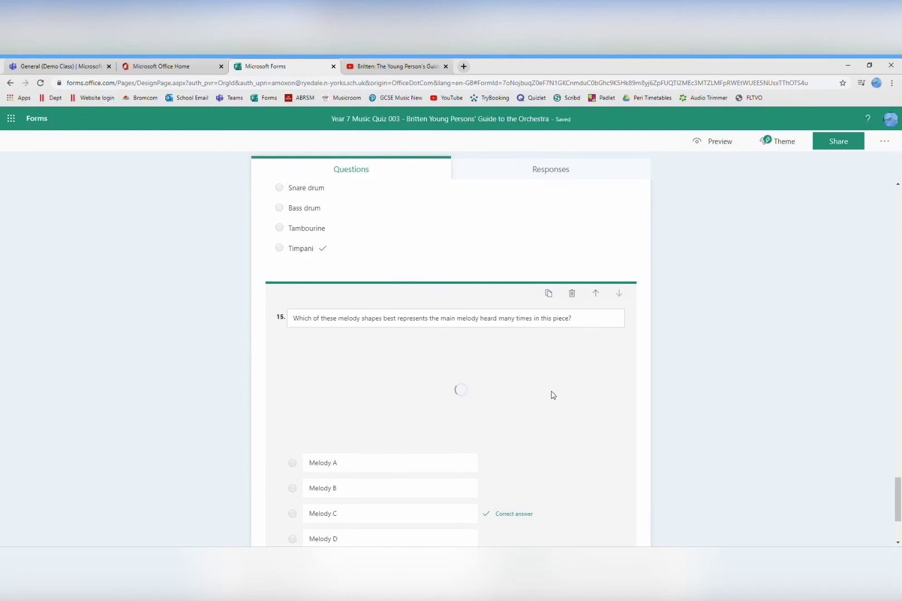
scroll(533, 401, down, 2)
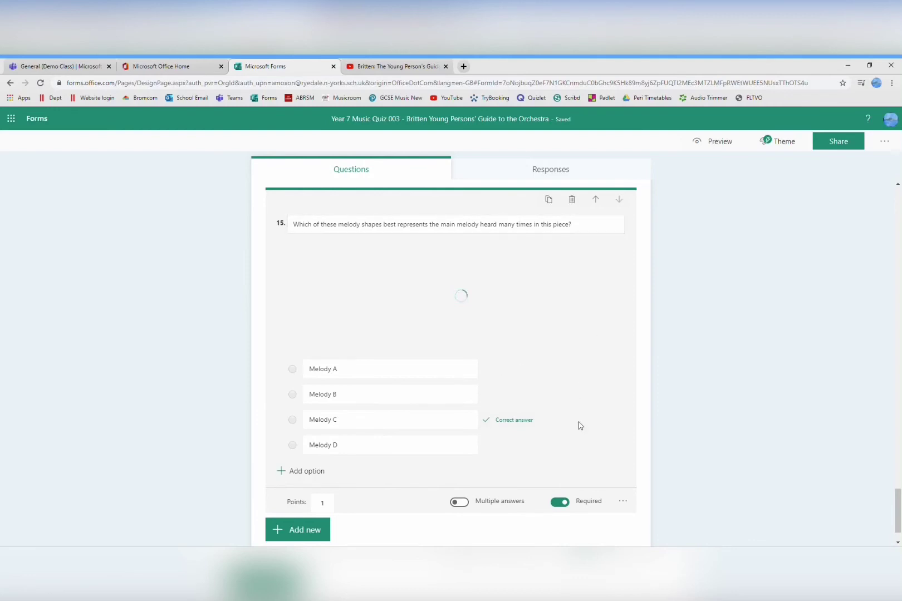
scroll(506, 206, up, 6)
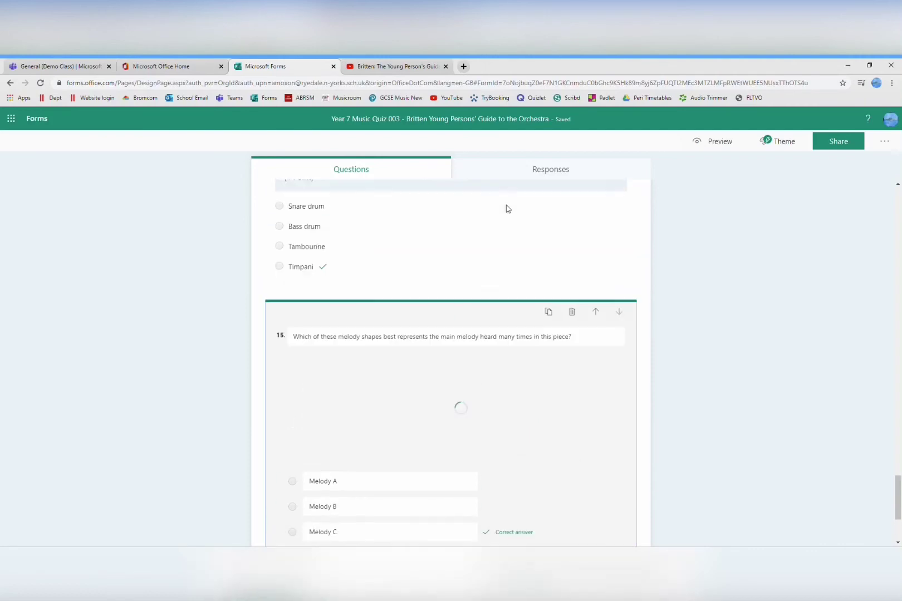
click(595, 313)
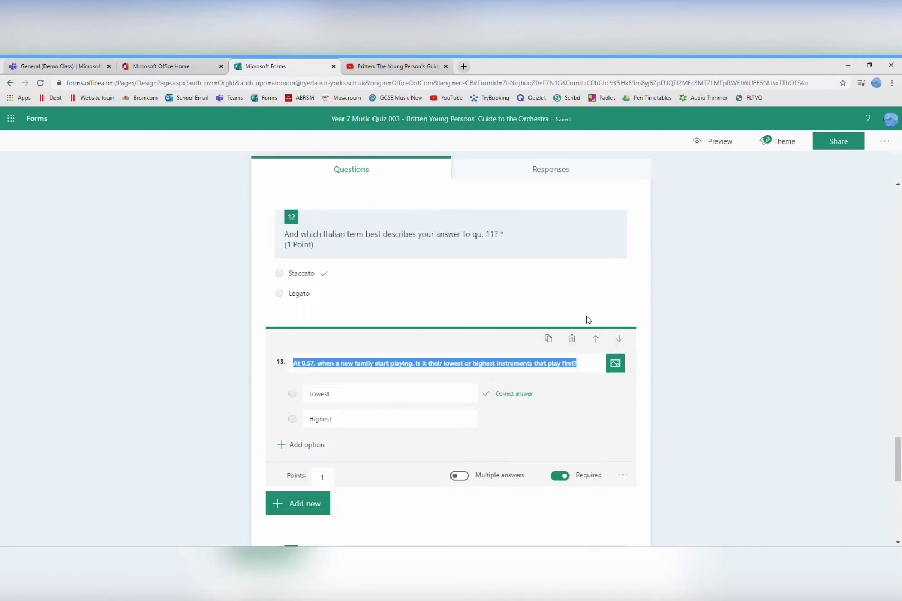
scroll(588, 318, down, 8)
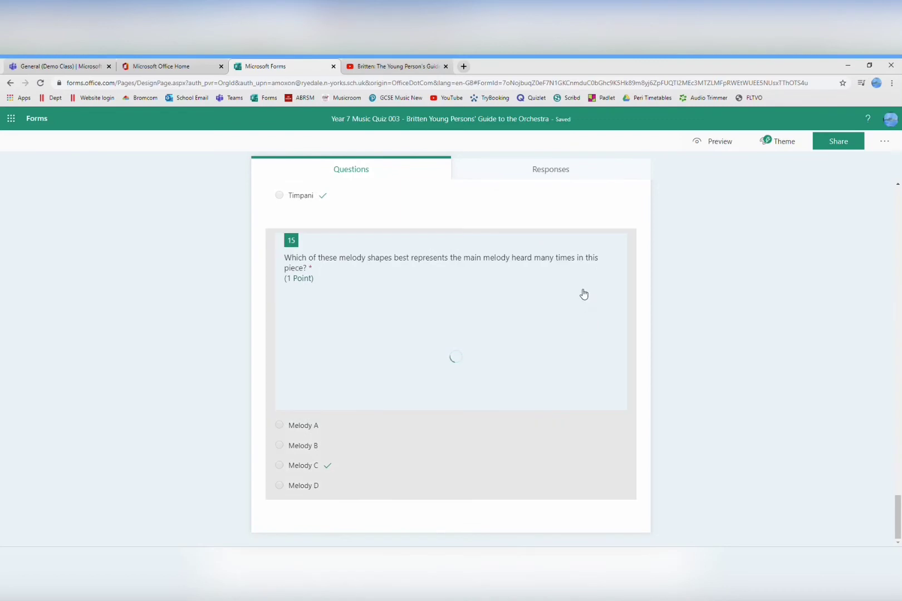
click(581, 294)
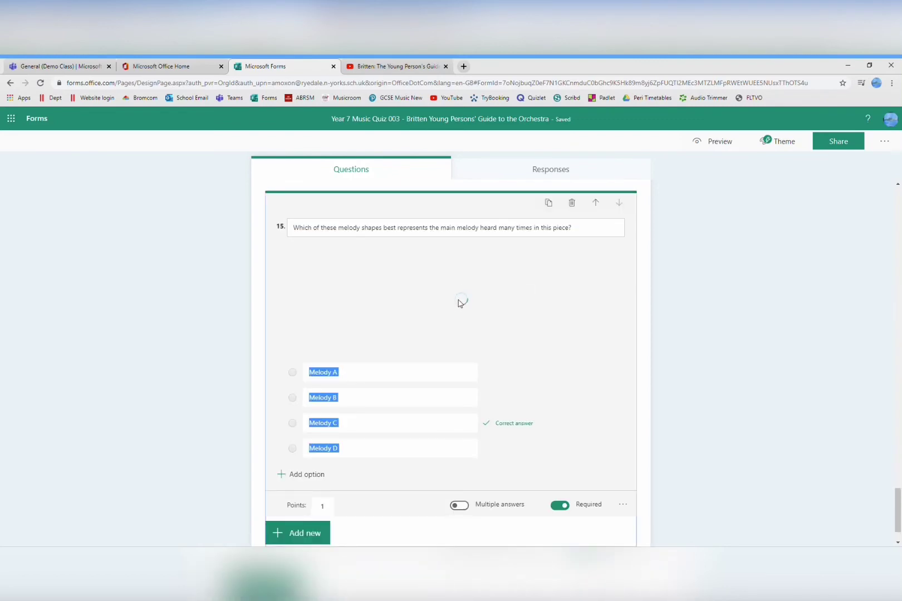
click(413, 293)
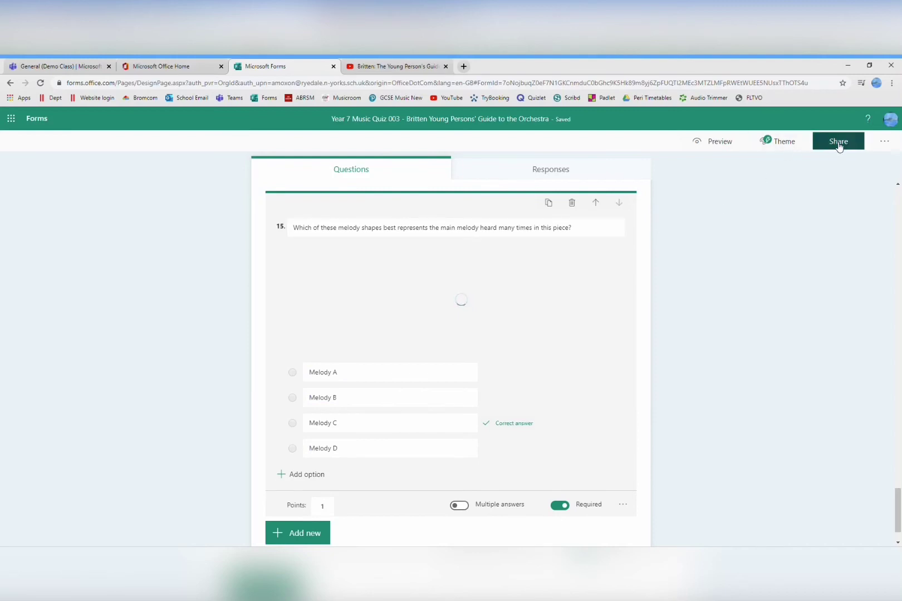
triple_click(616, 234)
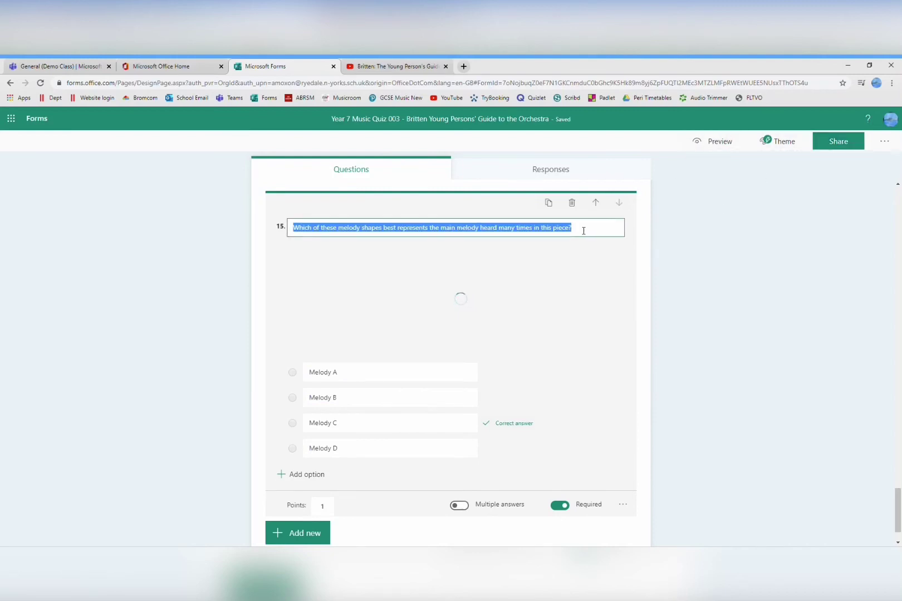
click(582, 230)
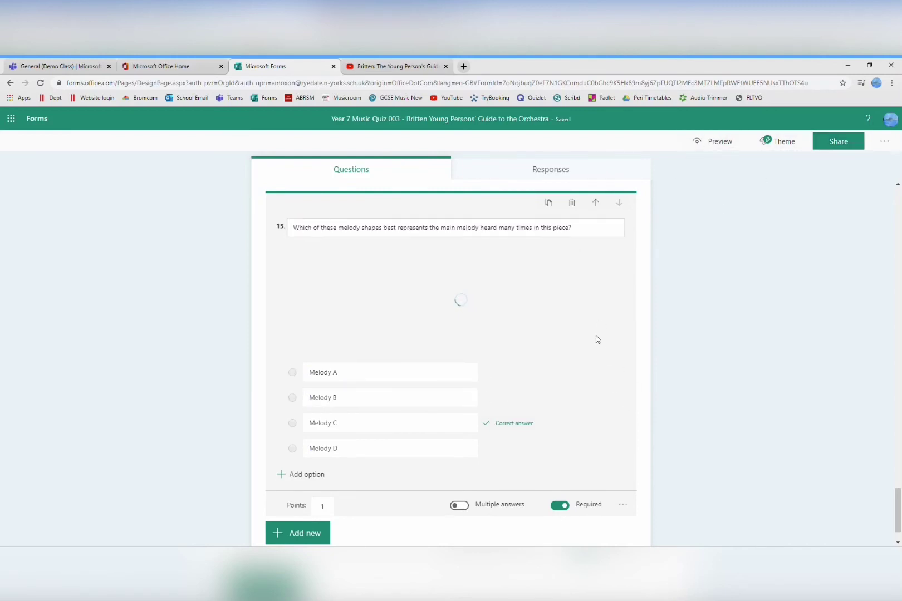
- Reload the form and return to question 15 to check its melody picture
click(40, 83)
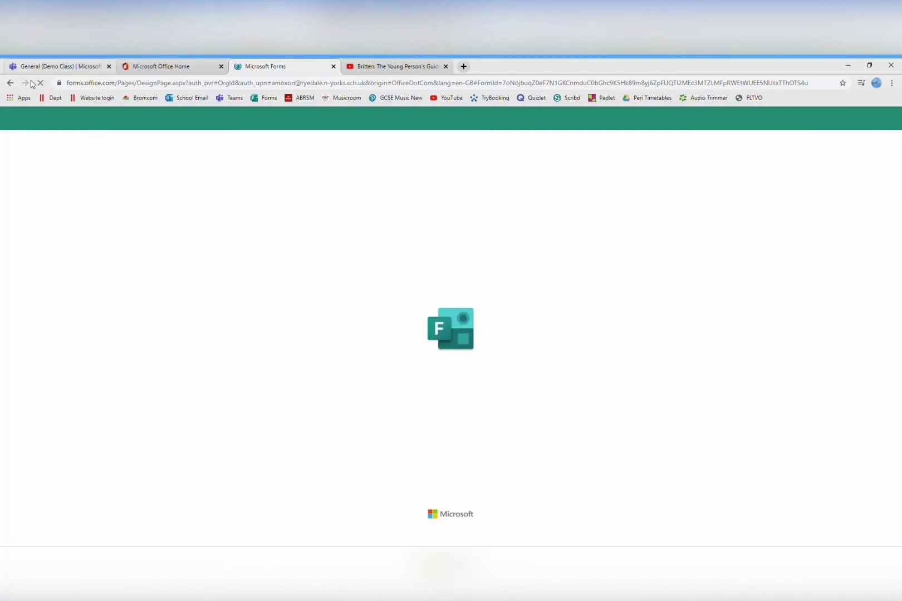
scroll(518, 298, down, 20)
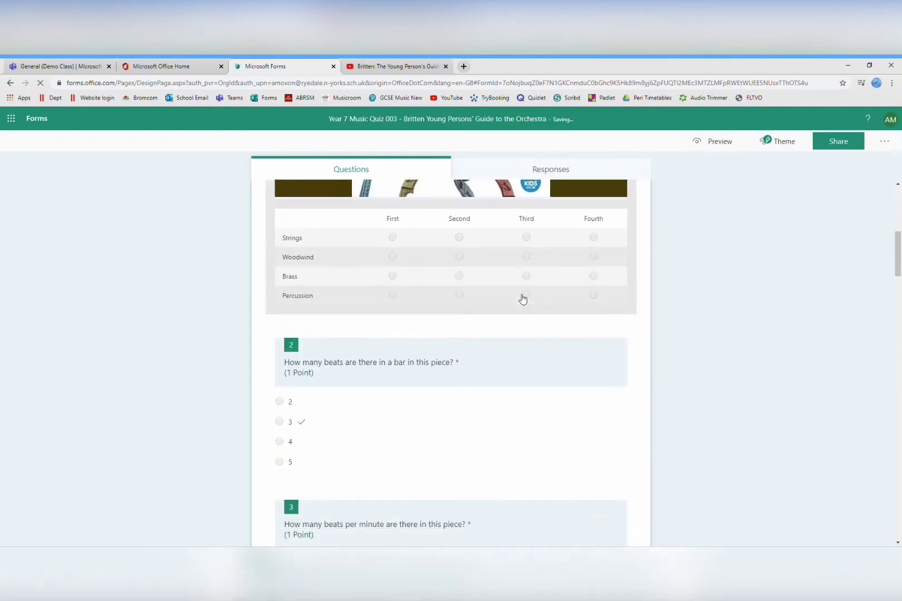
scroll(520, 301, down, 15)
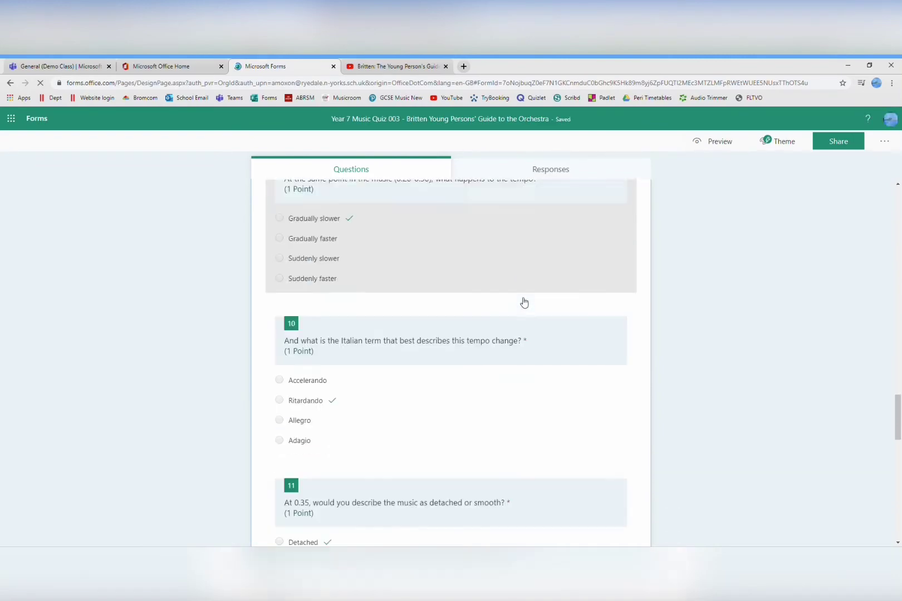
scroll(524, 302, down, 5)
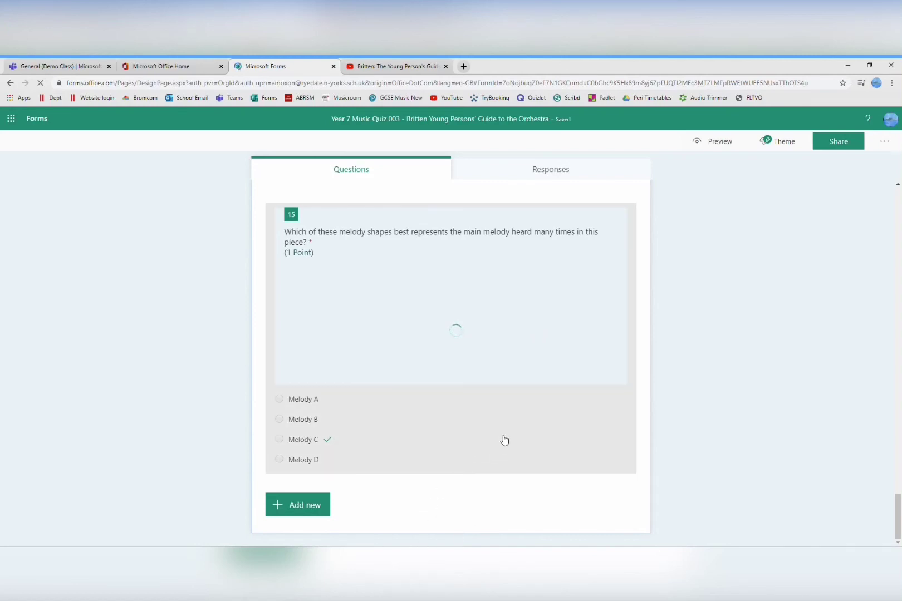
click(41, 83)
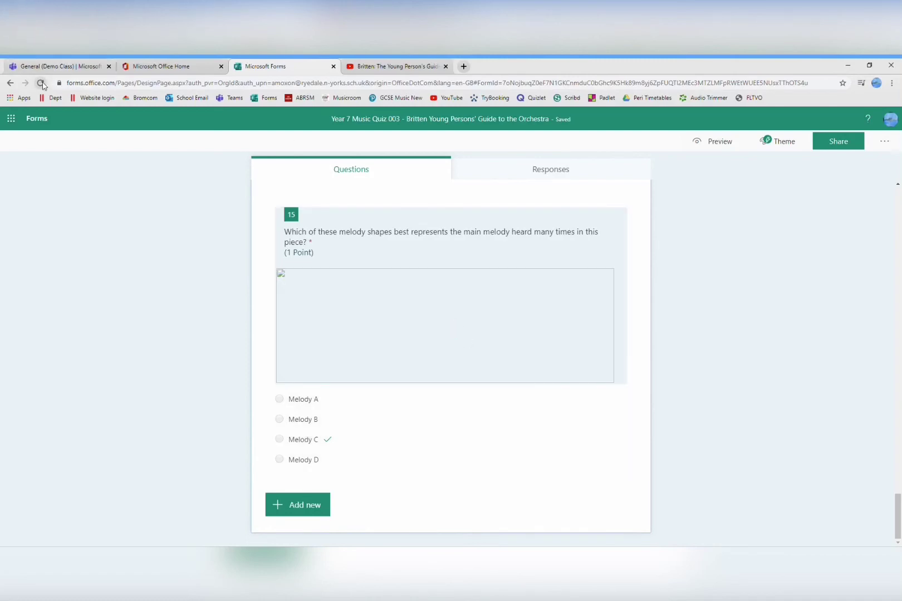
click(445, 334)
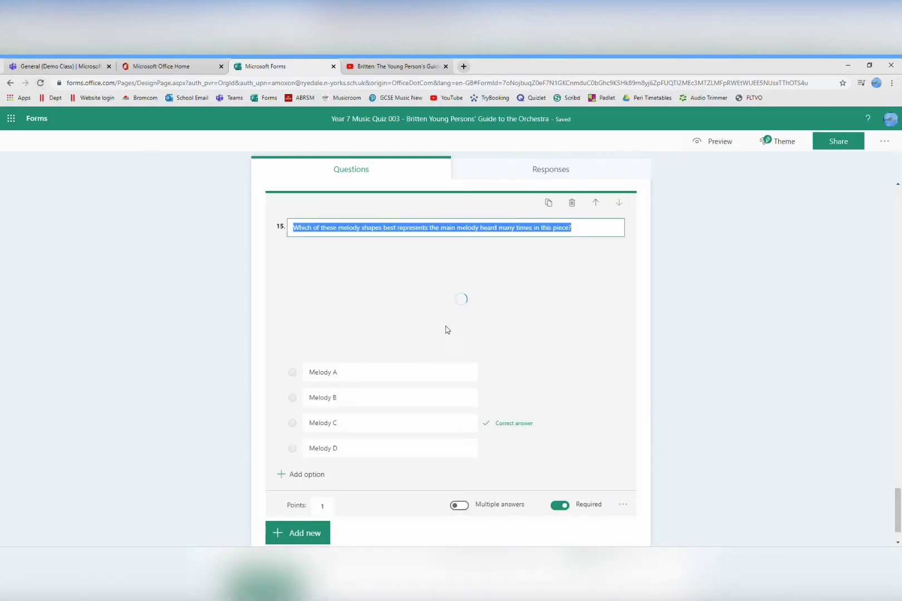
- Reopen Year 7 Music Quiz 003 from the list of forms and check the melody picture in question 15
click(40, 84)
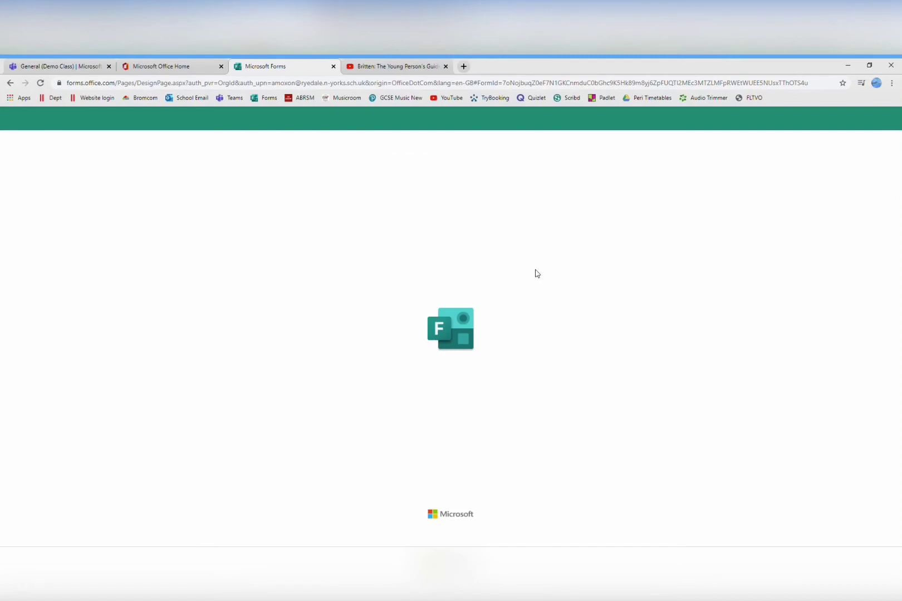
click(264, 98)
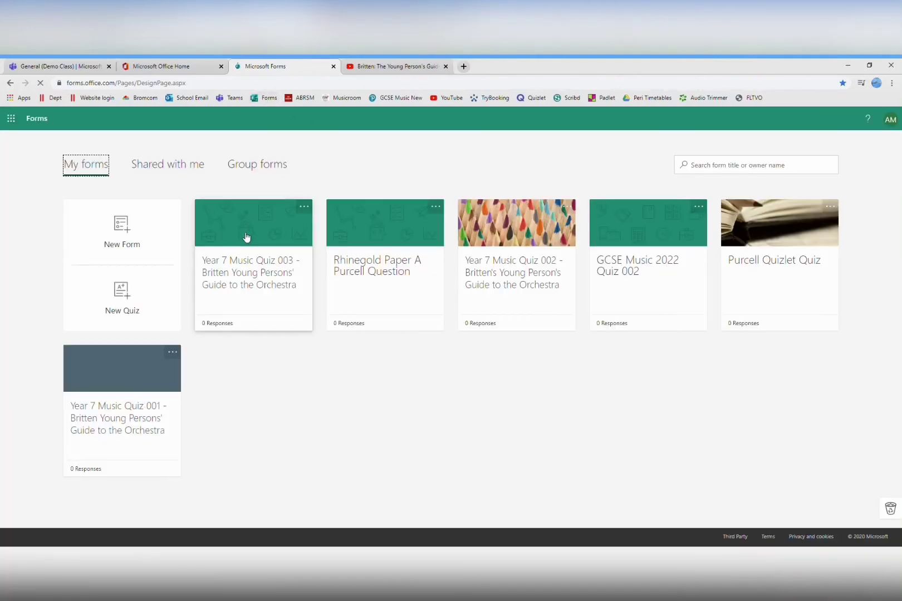
click(244, 236)
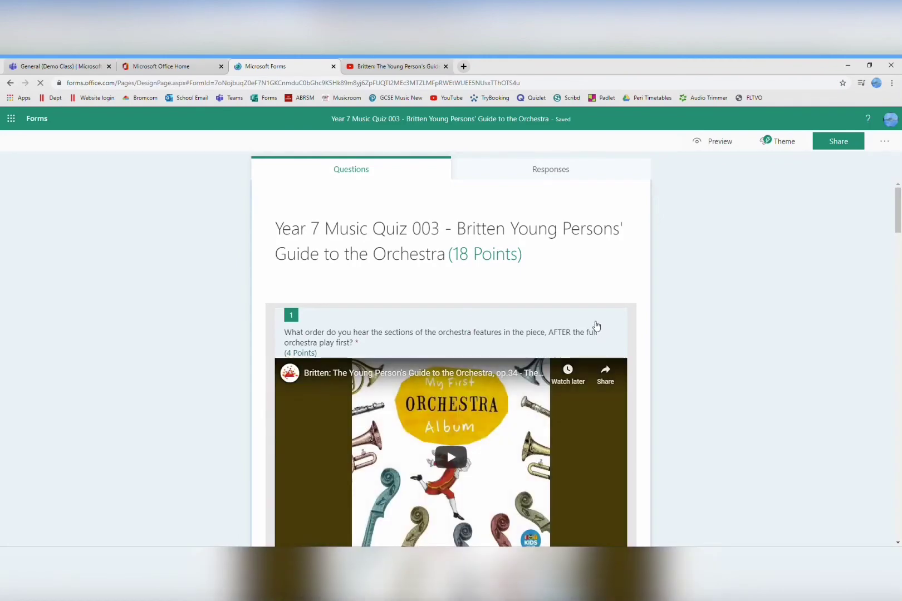
scroll(594, 321, down, 3)
scroll(594, 321, down, 20)
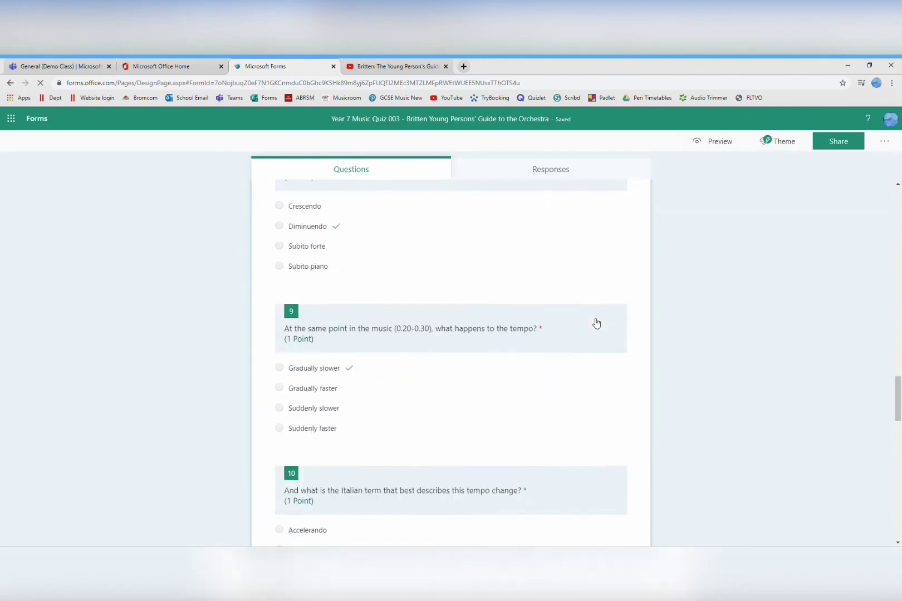
scroll(597, 323, down, 10)
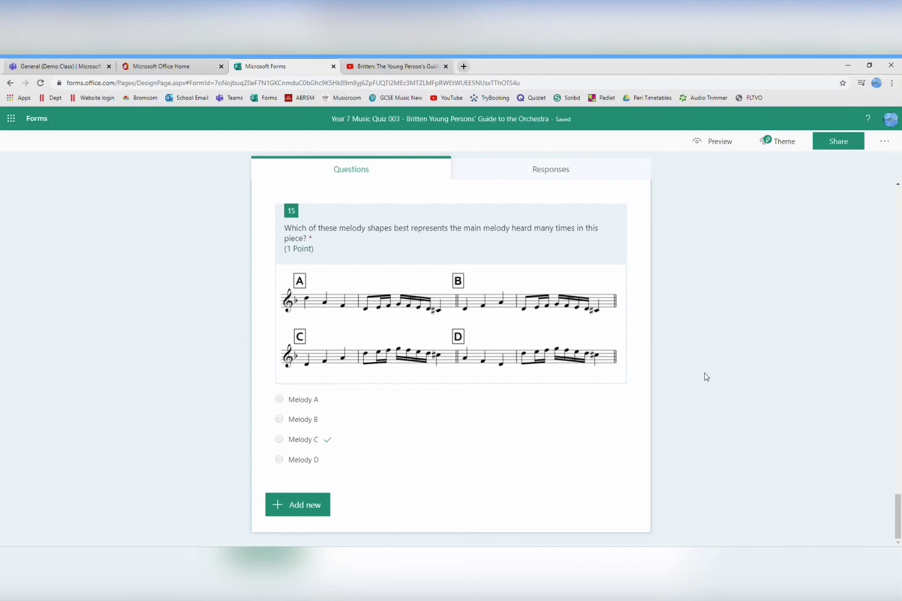
- Open the quiz settings and switch the automatic display of results off and back on
click(885, 141)
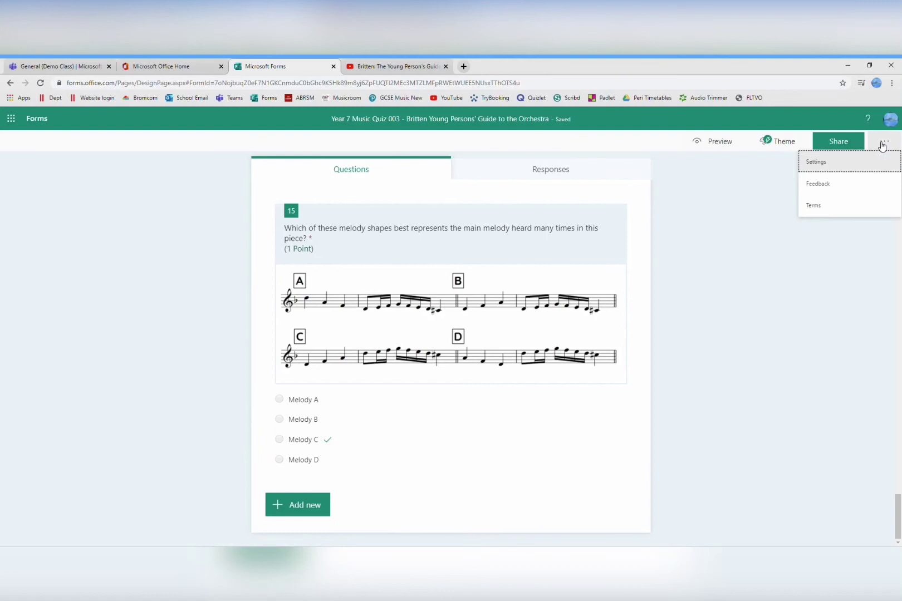
click(810, 161)
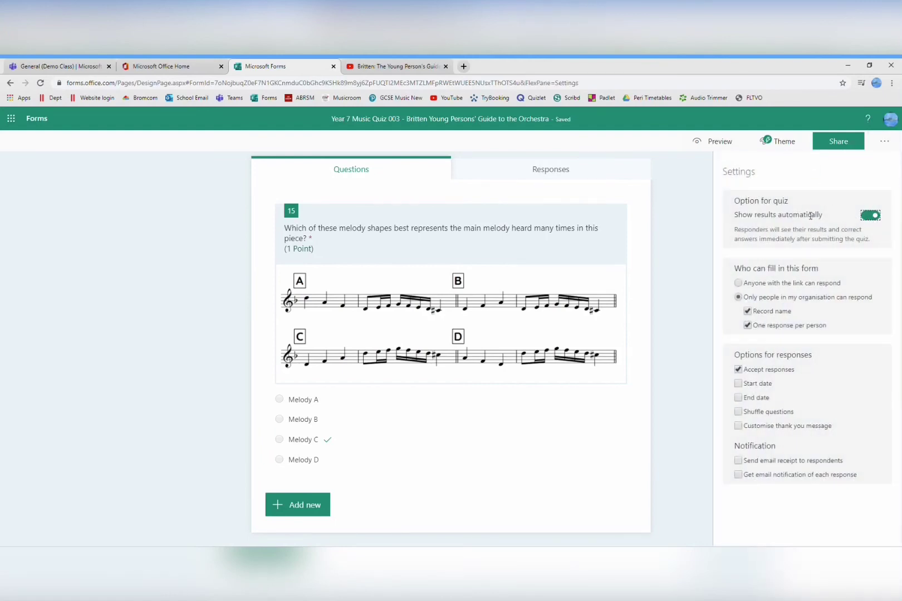
click(871, 216)
click(876, 217)
- Open the quiz's sharing options and copy the collaboration link for users with an Office 365 work or school account
click(845, 143)
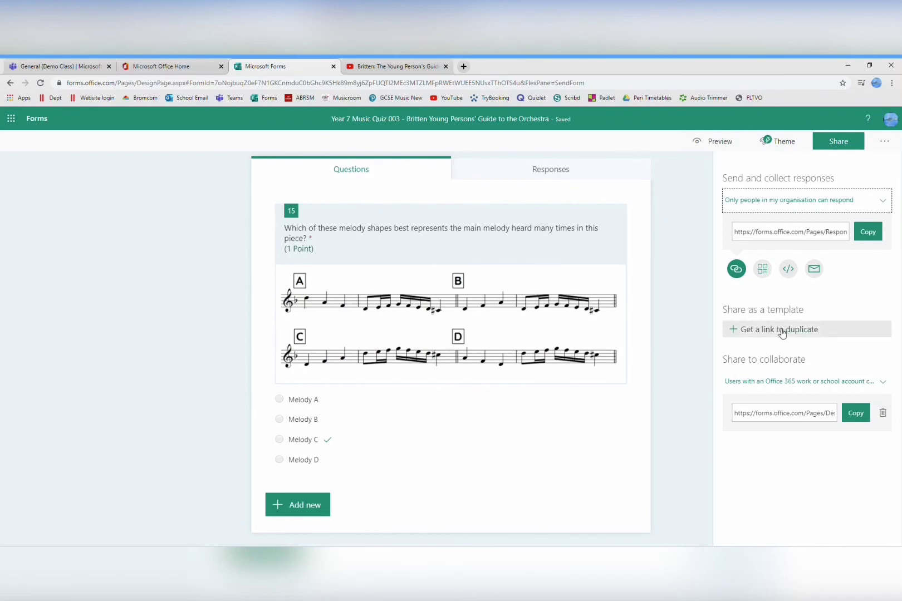
click(856, 417)
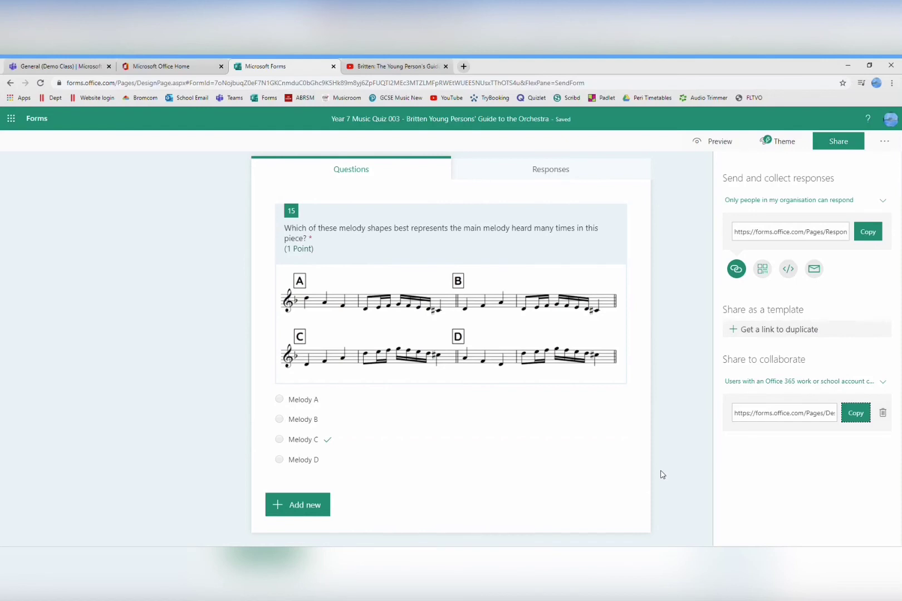
- Switch to Microsoft Teams and create a quiz assignment in Demo Class using Year 7 Music Quiz 003
click(78, 67)
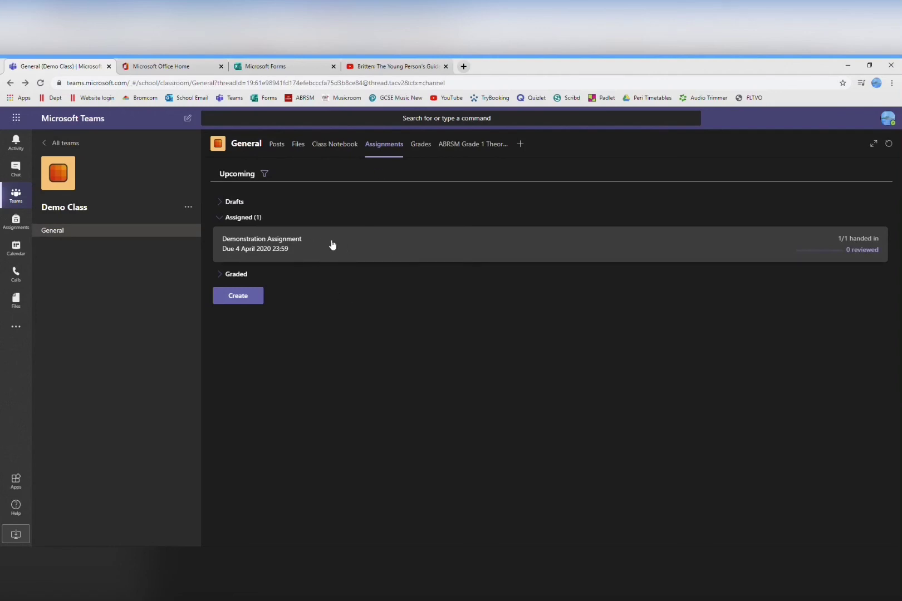
click(247, 297)
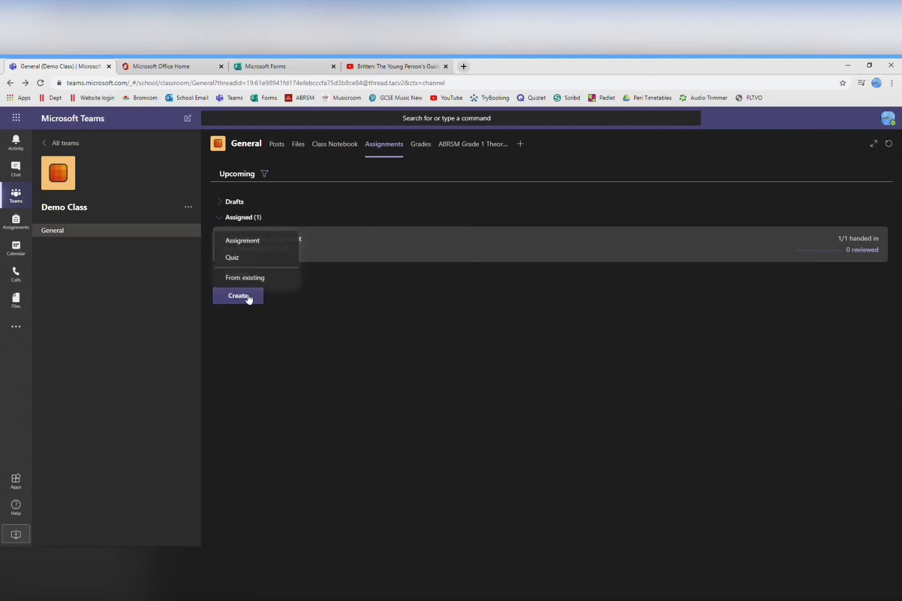
click(258, 262)
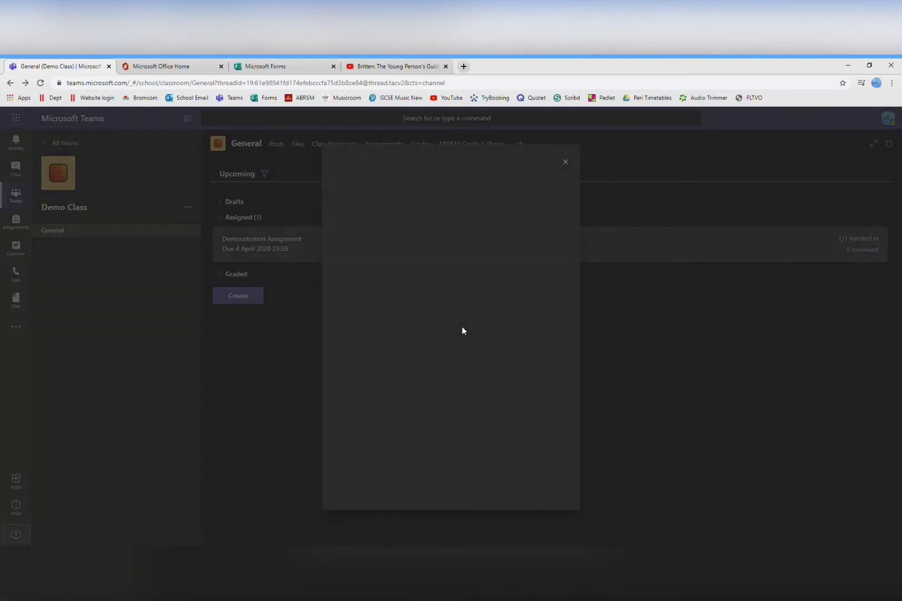
click(426, 272)
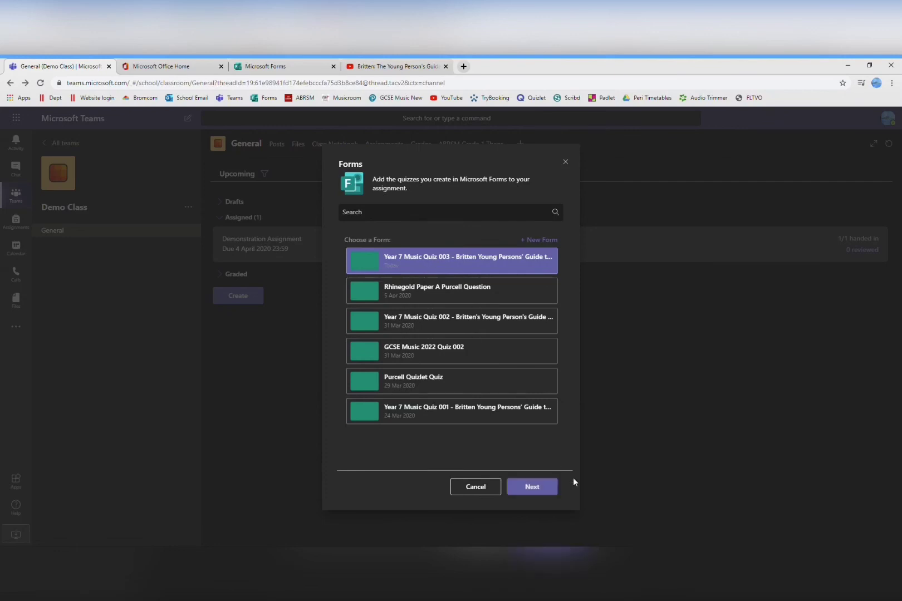
click(533, 488)
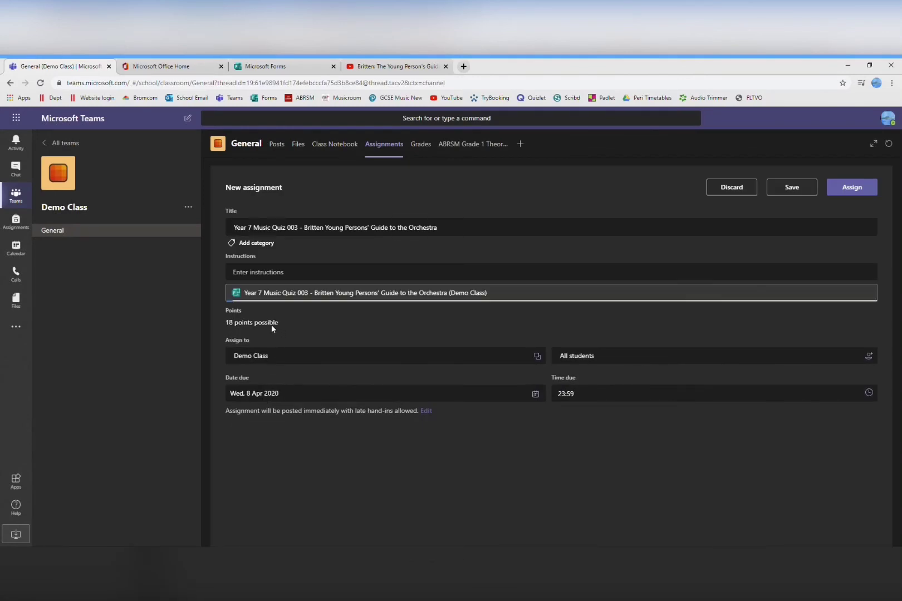
- Set the quiz assignment's due date to Fri, 22 May 2020 and assign it to Demo Class
click(496, 397)
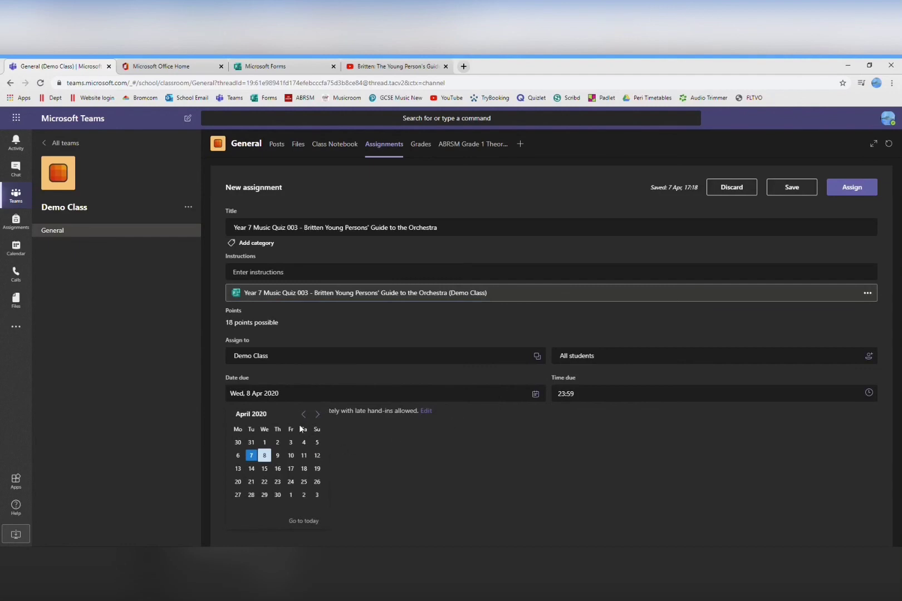
click(317, 415)
click(291, 495)
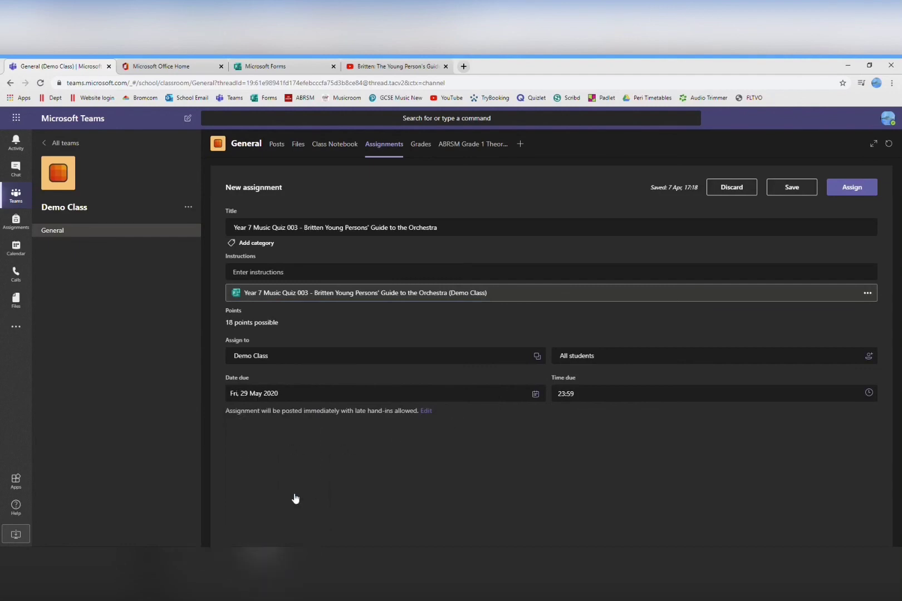
click(301, 400)
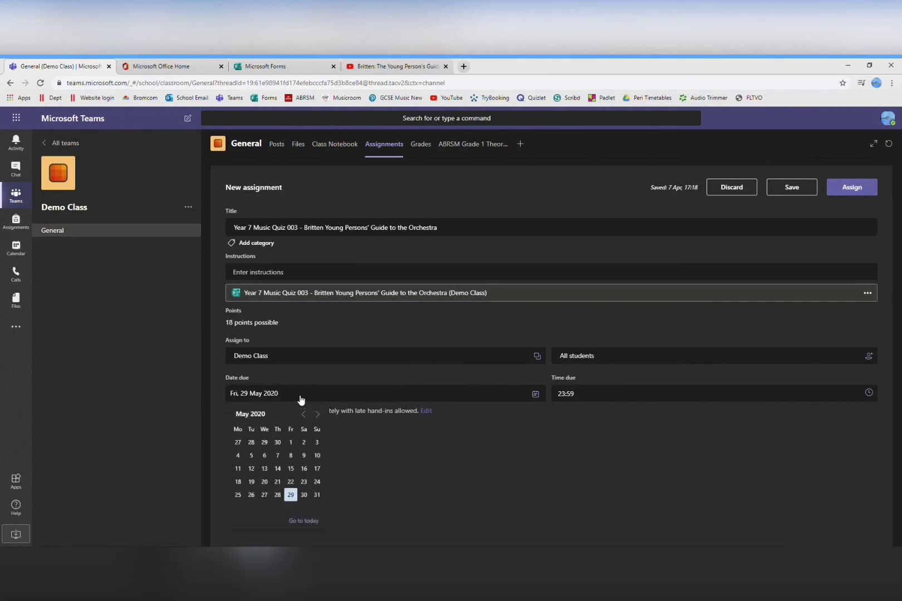
click(296, 483)
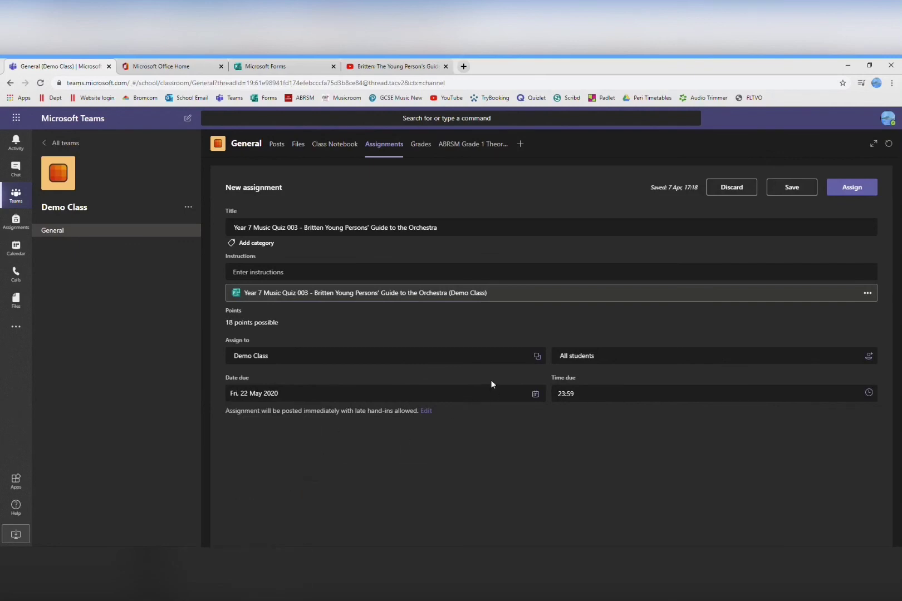
click(860, 192)
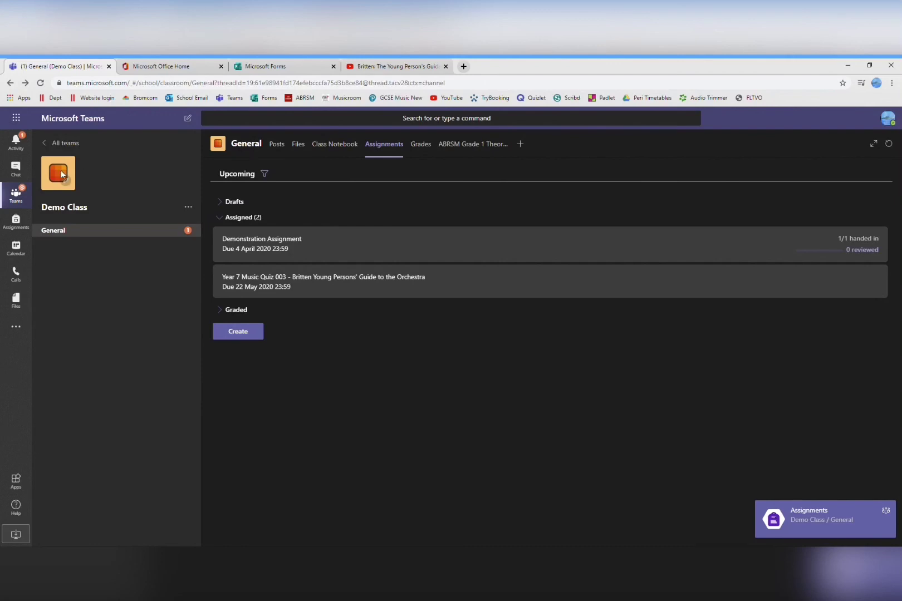
- Open the new quiz assignment from the General channel's posts and preview its attached form in student view
click(56, 232)
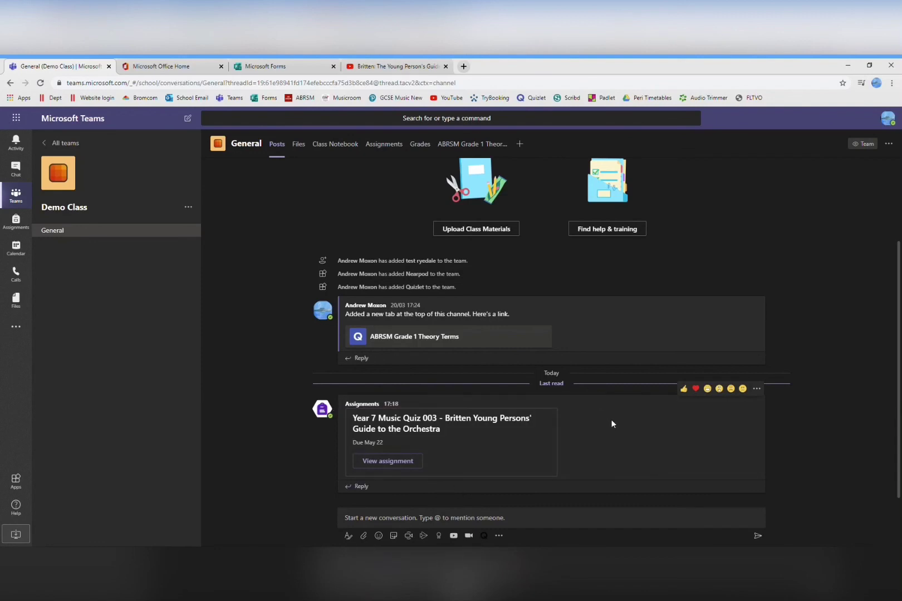
click(401, 462)
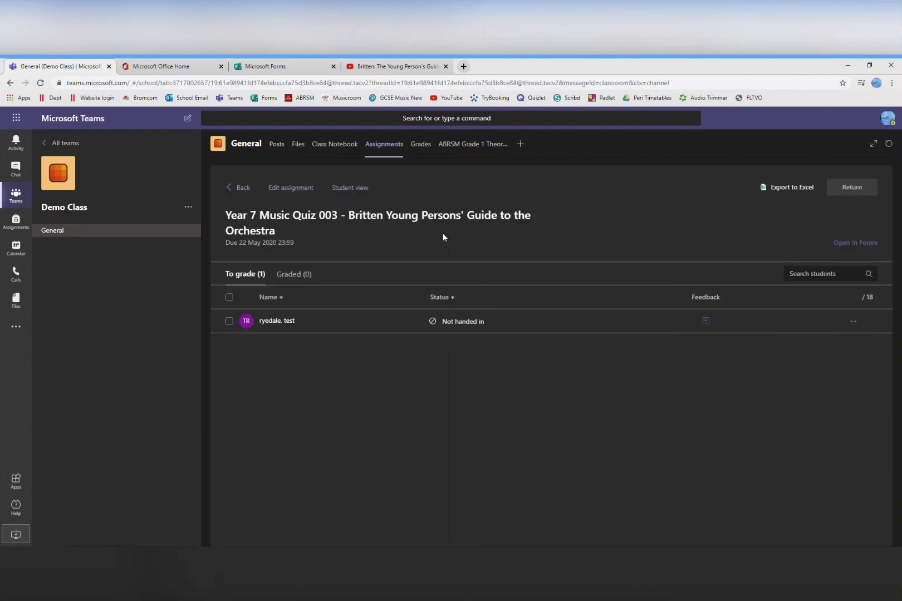
click(356, 189)
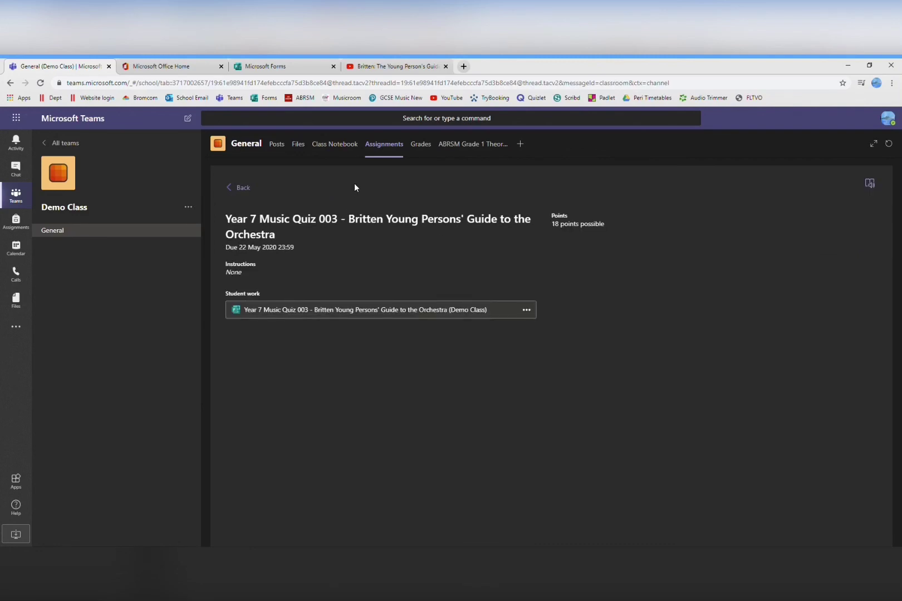
click(412, 311)
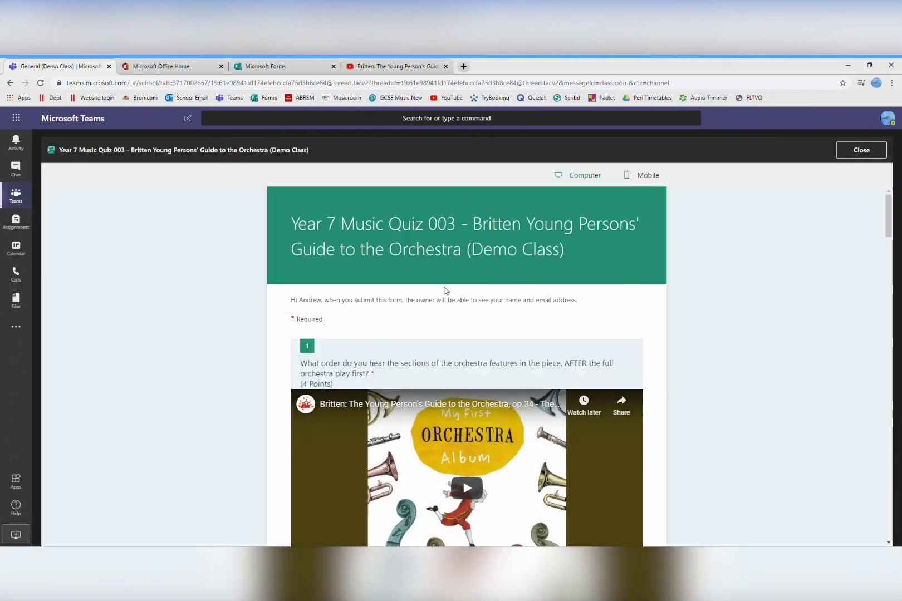
- In question 1, mark Woodwind first, Strings second, Brass third and Percussion fourth, and answer question 2 with 4
scroll(444, 288, down, 5)
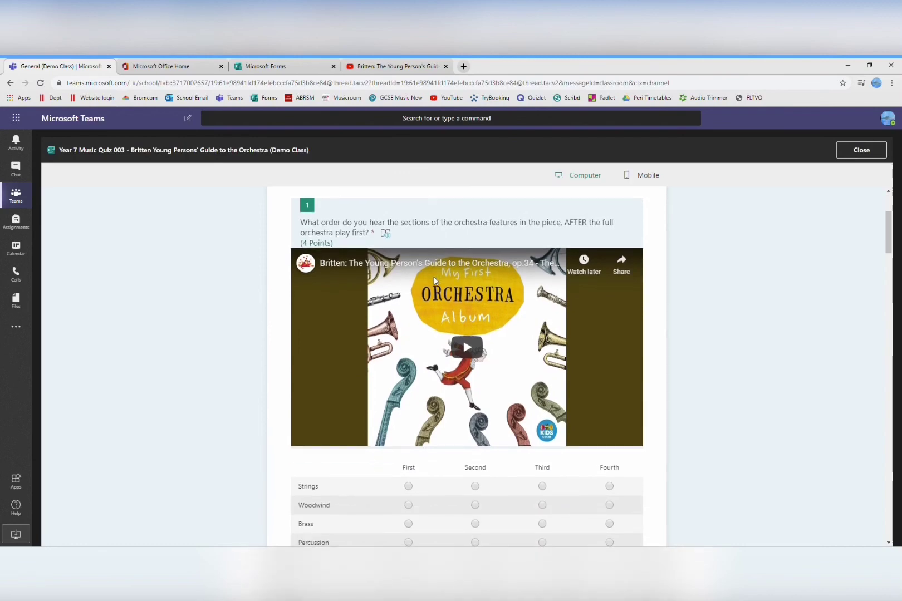
click(409, 412)
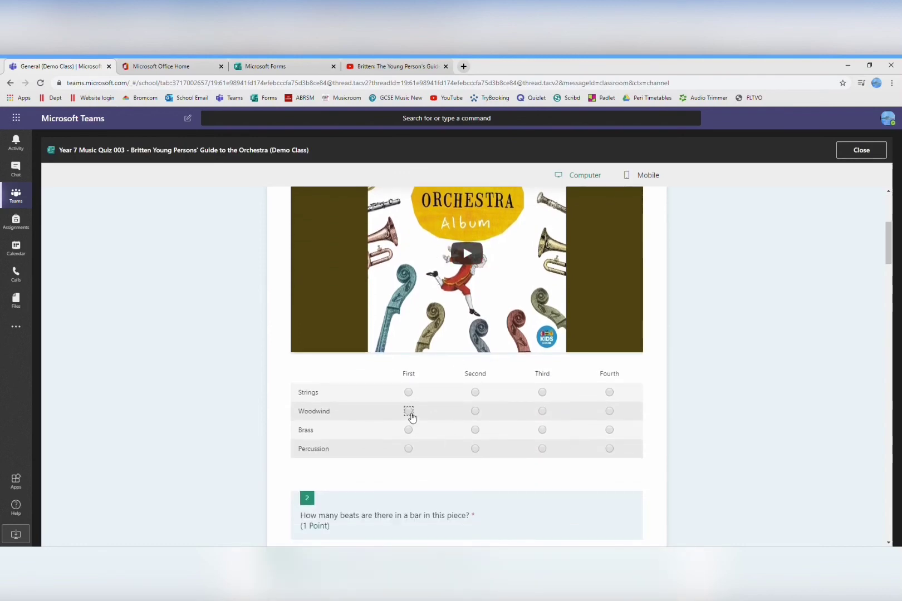
click(475, 393)
click(475, 412)
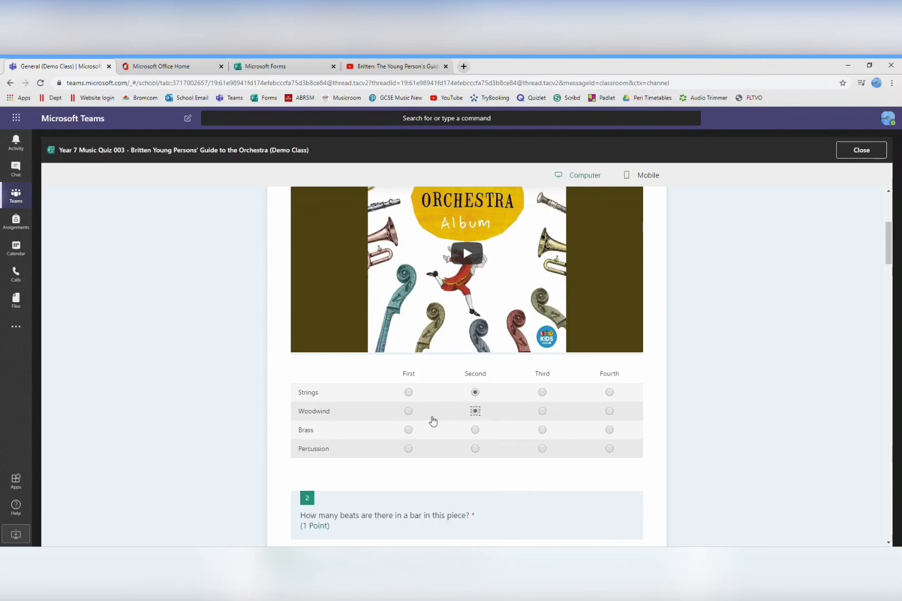
click(409, 411)
click(542, 430)
click(611, 449)
scroll(583, 441, down, 2)
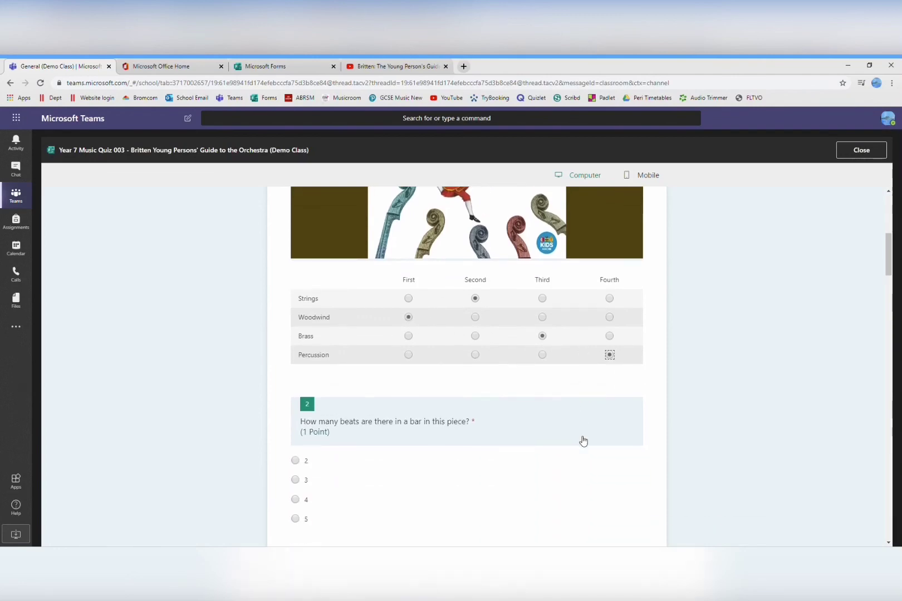
scroll(582, 441, down, 1)
click(295, 406)
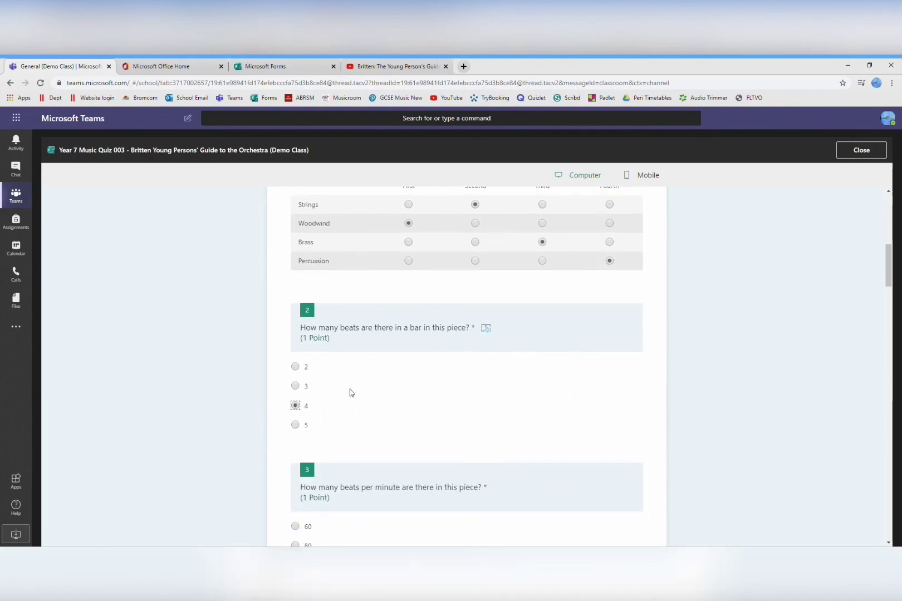
- Look through the previewed quiz down to the melody picture in question 15 and try to submit the incomplete answers
scroll(483, 389, up, 6)
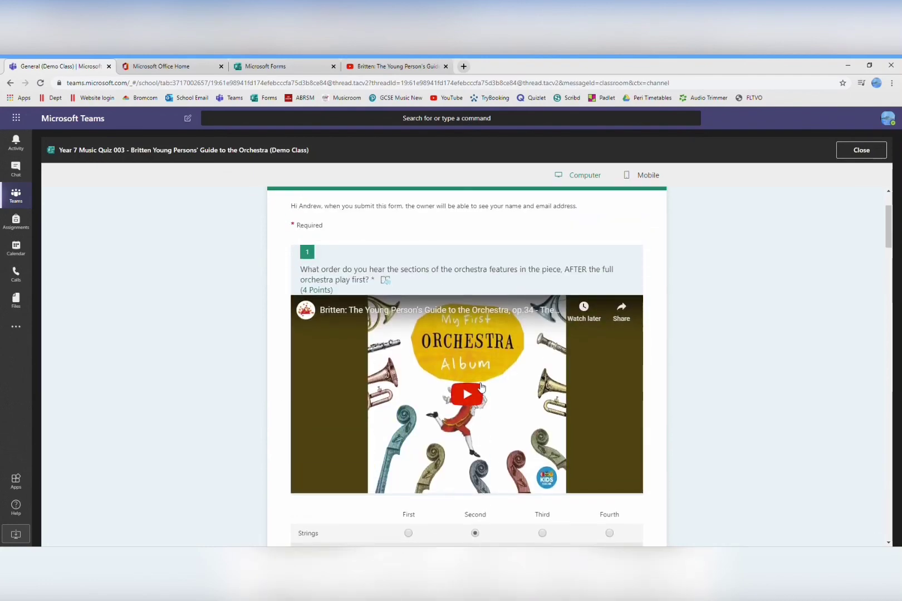
scroll(481, 388, down, 4)
scroll(478, 383, down, 20)
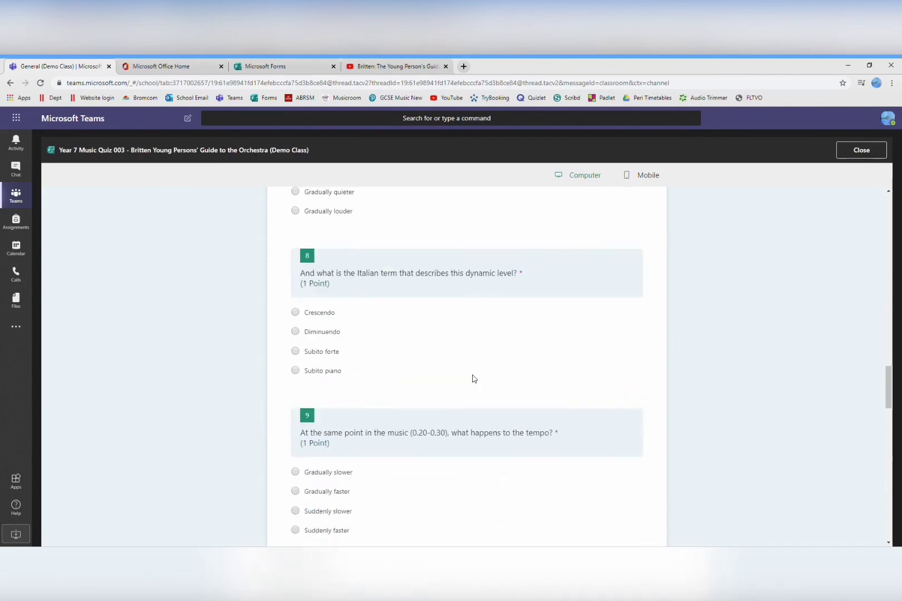
scroll(474, 379, down, 10)
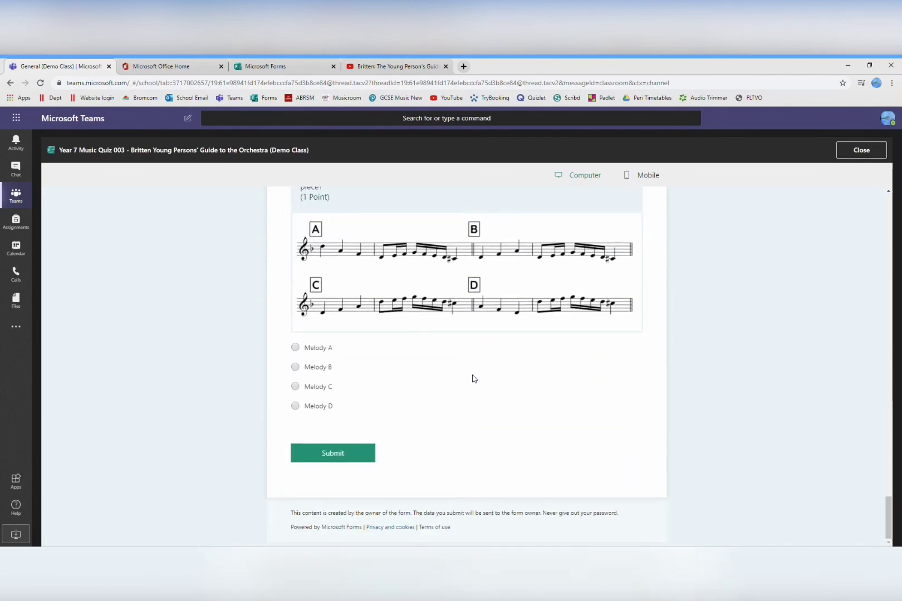
scroll(423, 441, up, 2)
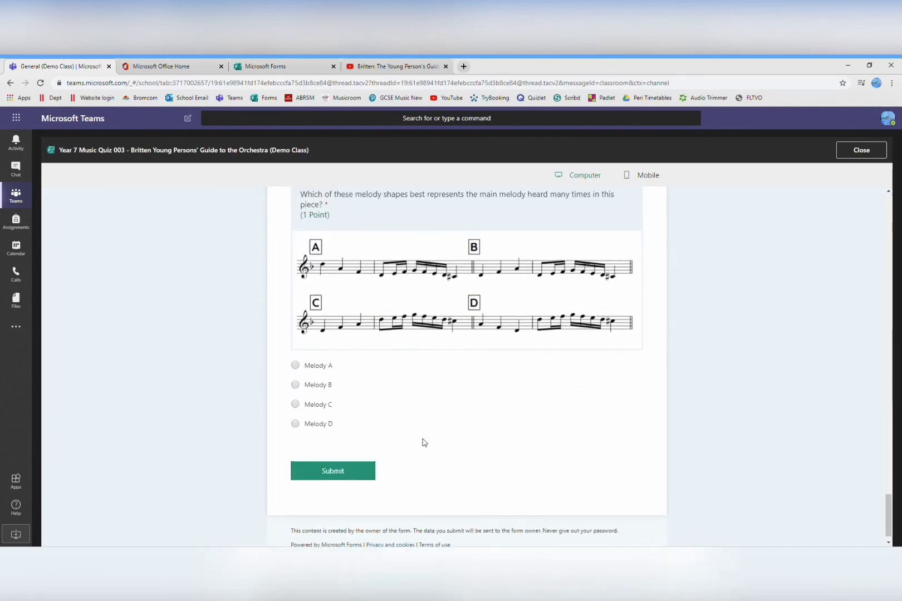
scroll(428, 442, down, 1)
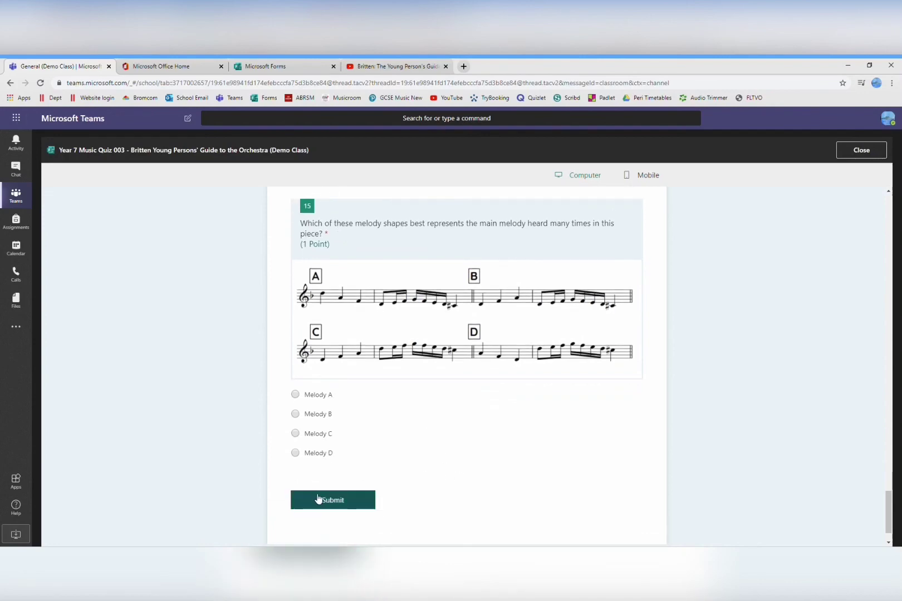
click(338, 504)
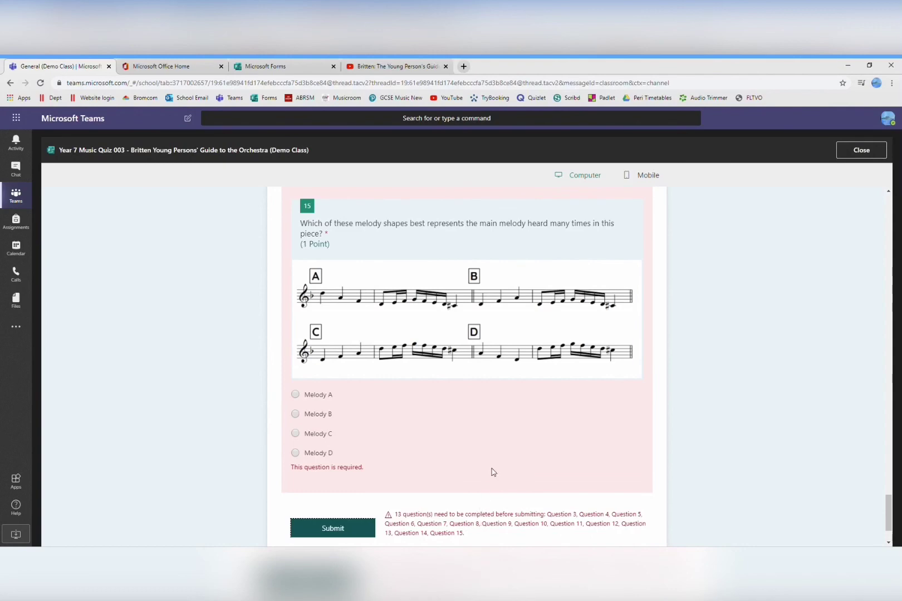
- Switch the preview to the mobile layout and change question 1 to Strings first and Woodwind second, also revising the Brass answer
click(631, 178)
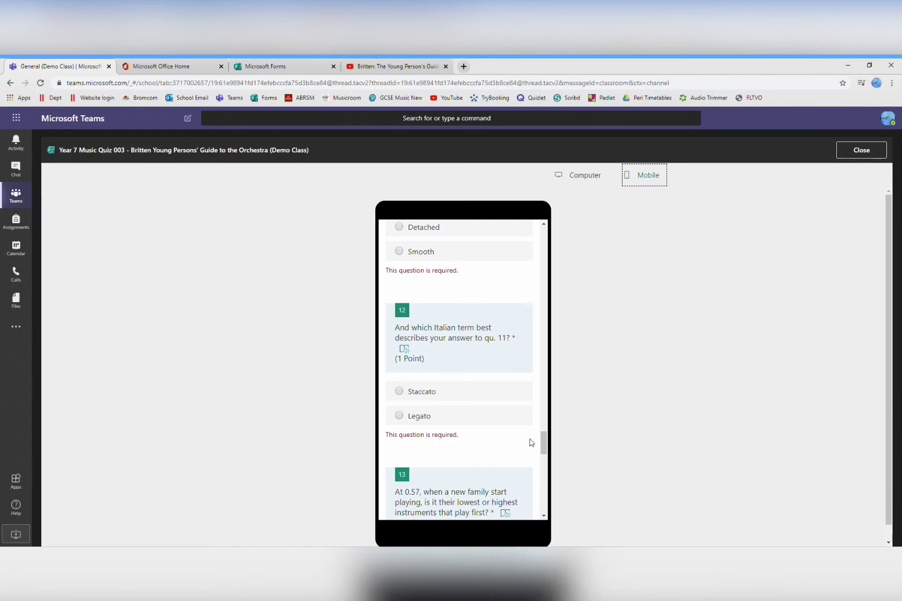
drag(544, 448, 540, 237)
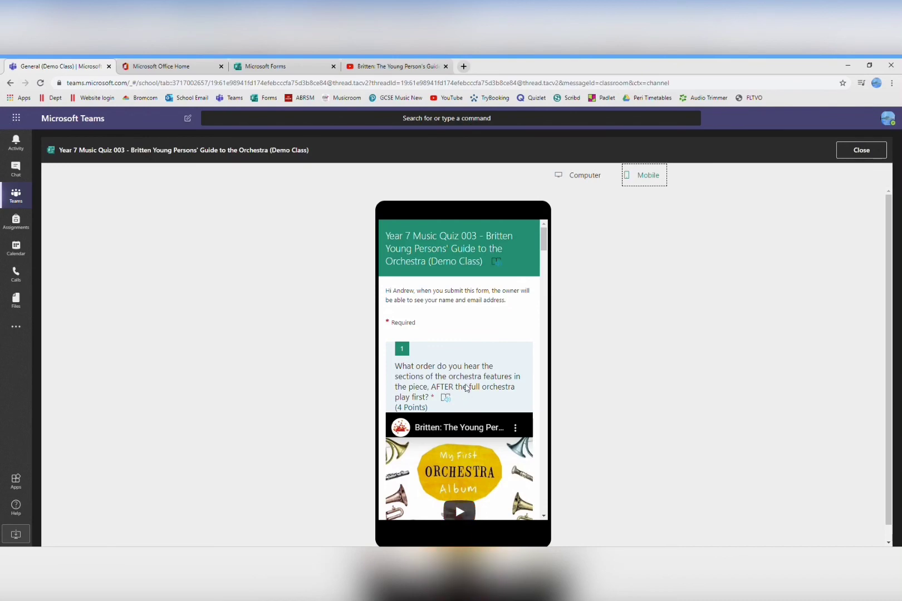
scroll(474, 423, down, 7)
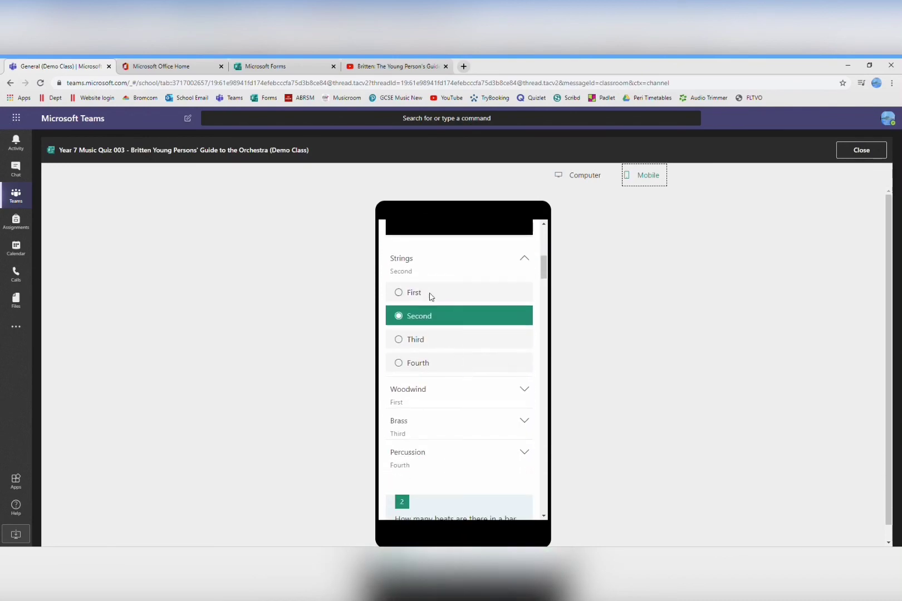
click(417, 294)
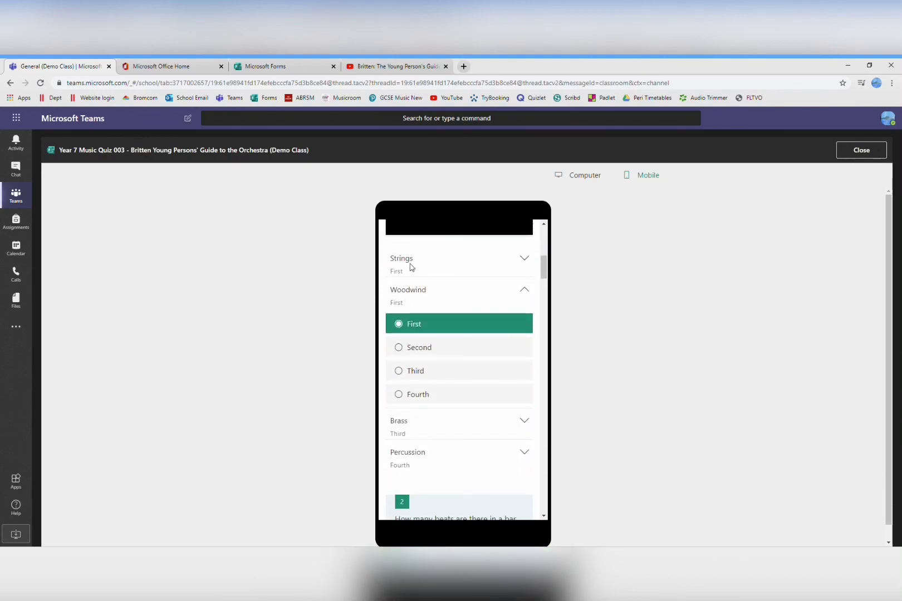
click(413, 347)
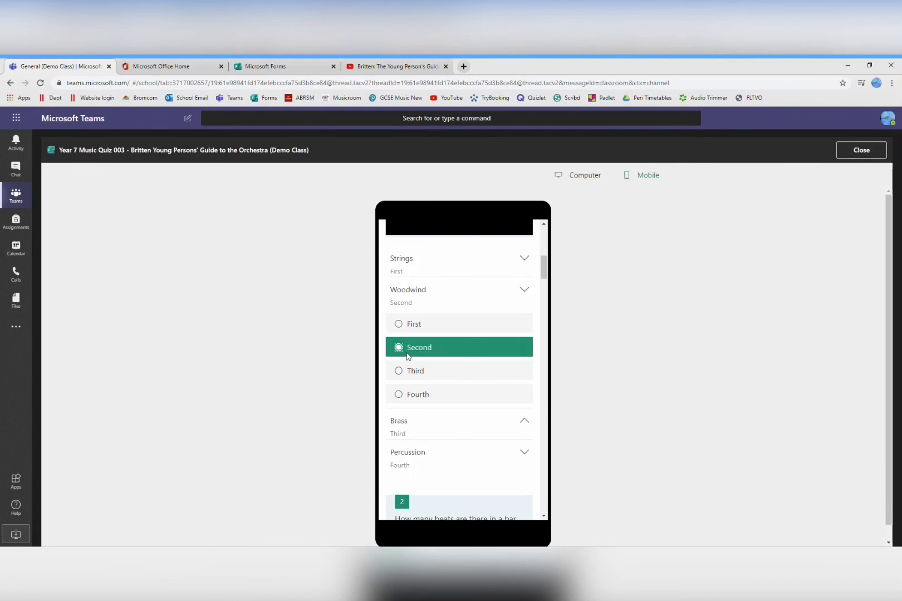
click(412, 428)
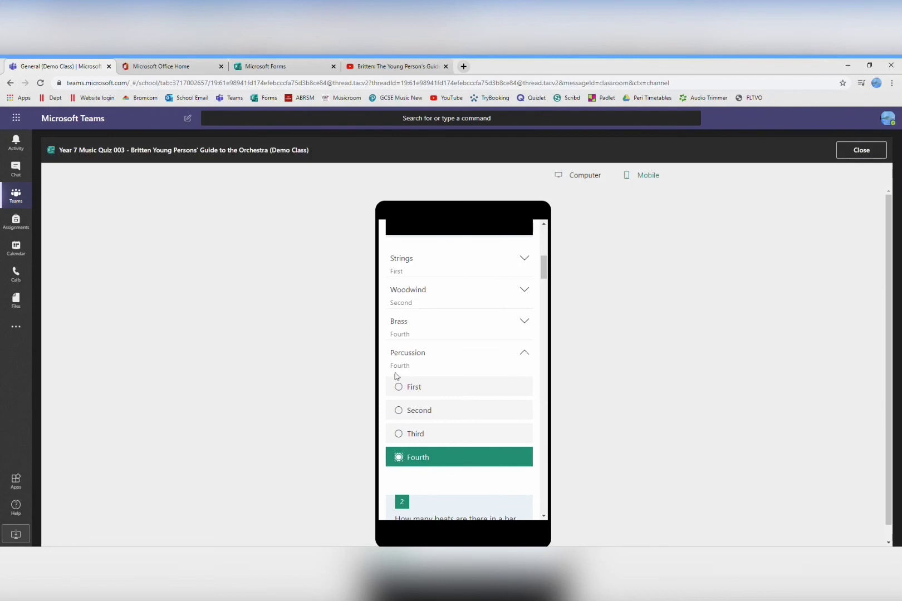
click(411, 338)
click(405, 403)
- Answer question 3 with 80, question 4 with Loud and question 5 with Mezzo forte in the mobile preview
scroll(482, 396, down, 7)
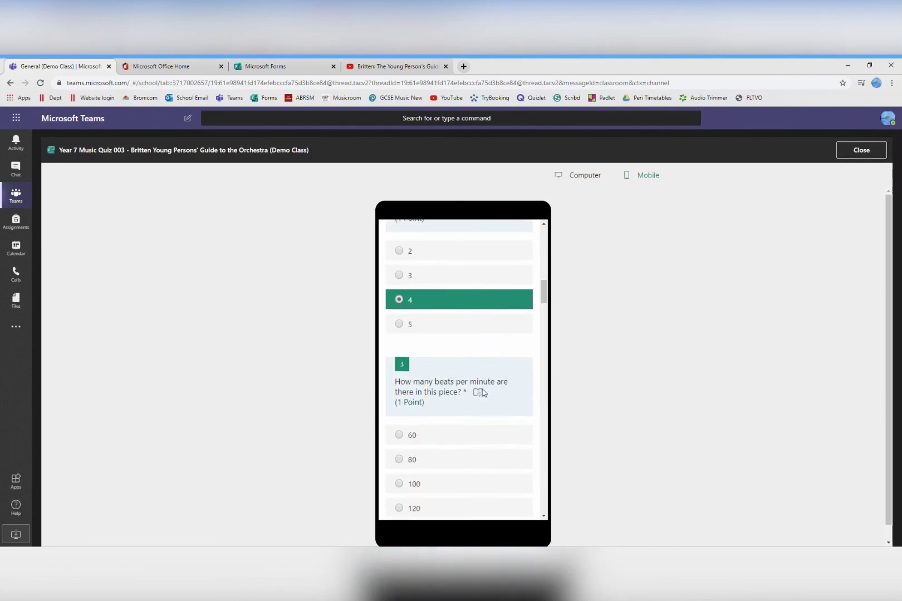
click(472, 409)
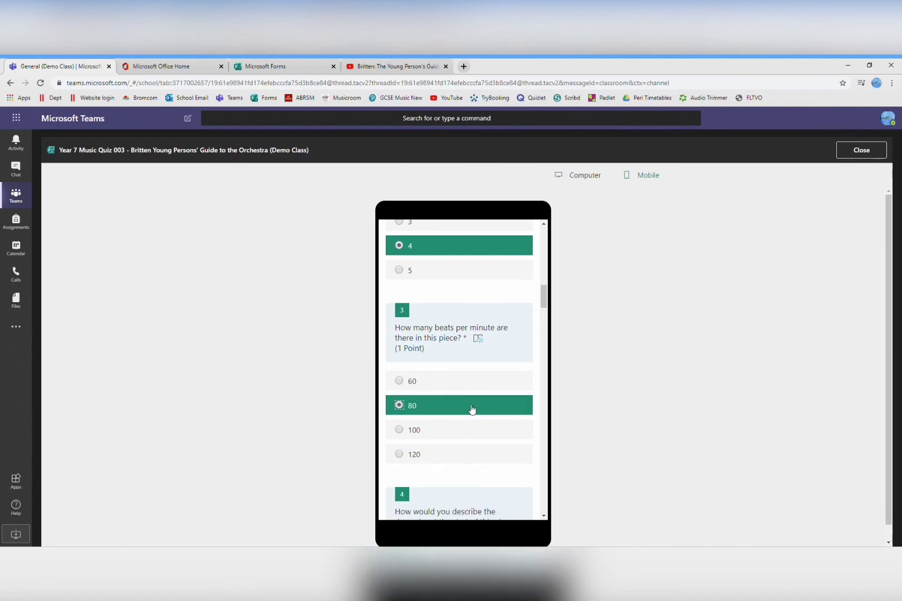
scroll(470, 411, down, 5)
click(423, 435)
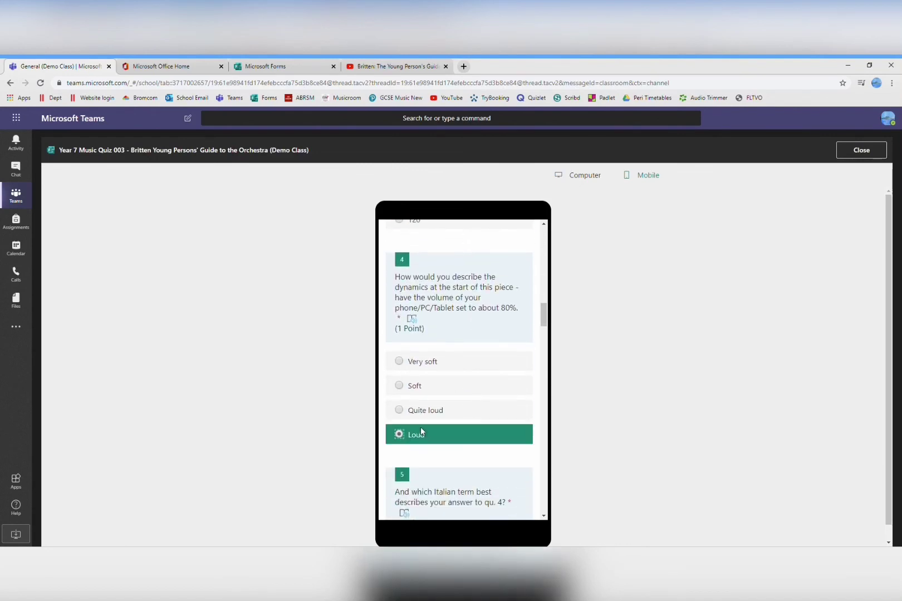
scroll(423, 434, down, 5)
click(437, 369)
- Answer question 6 with Cymbals - snare - glockenspiel - cymbals, pick a dynamic change in question 7, and choose Subito forte in question 8
scroll(437, 376, down, 5)
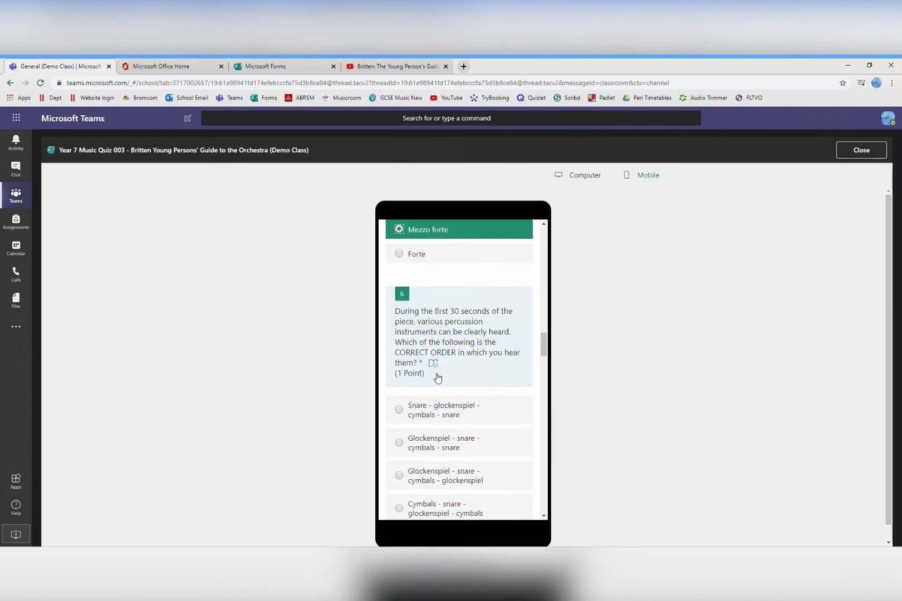
click(447, 372)
scroll(447, 374, down, 3)
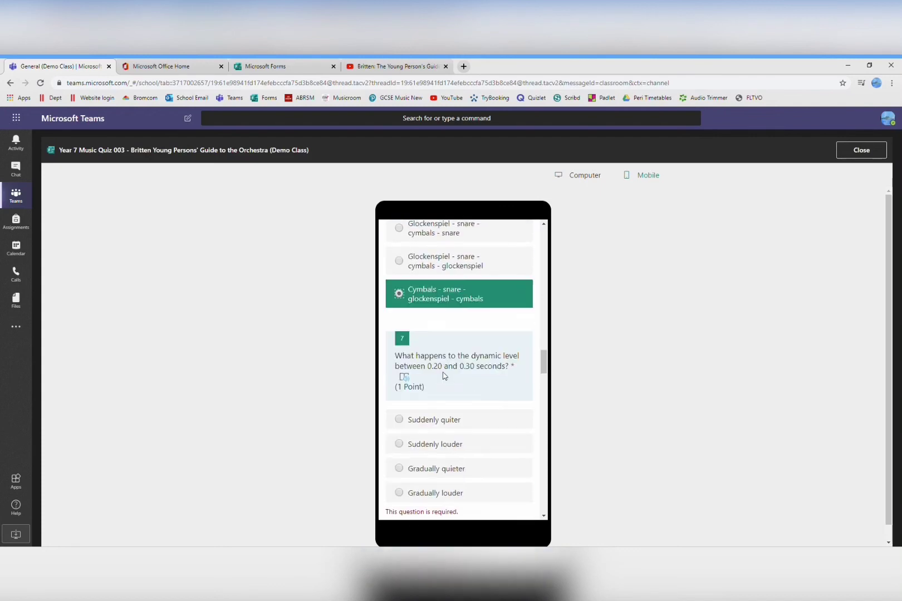
click(447, 379)
scroll(447, 382, down, 5)
click(447, 352)
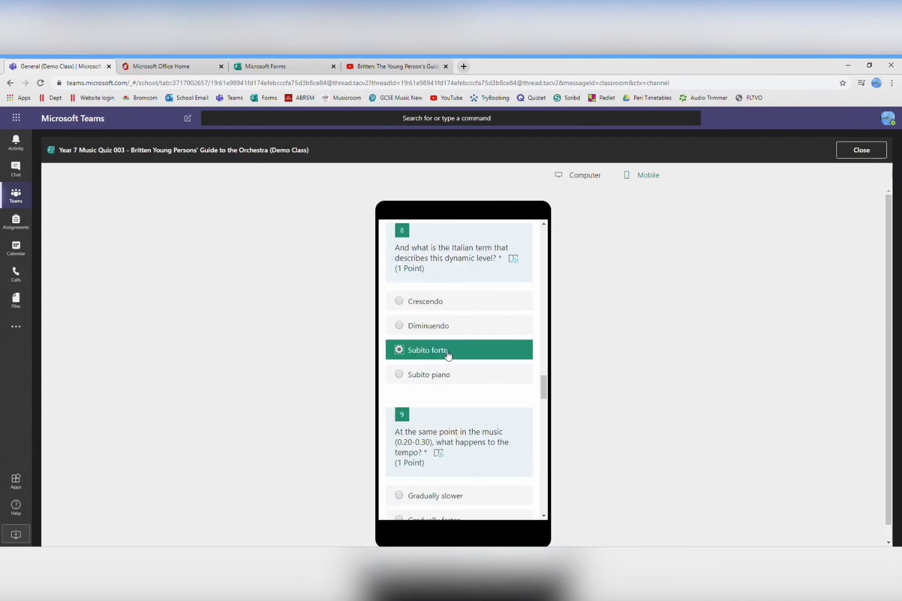
- Answer question 9 with Suddenly faster and choose an Italian tempo term for question 10
scroll(443, 388, down, 5)
click(445, 382)
scroll(442, 362, down, 5)
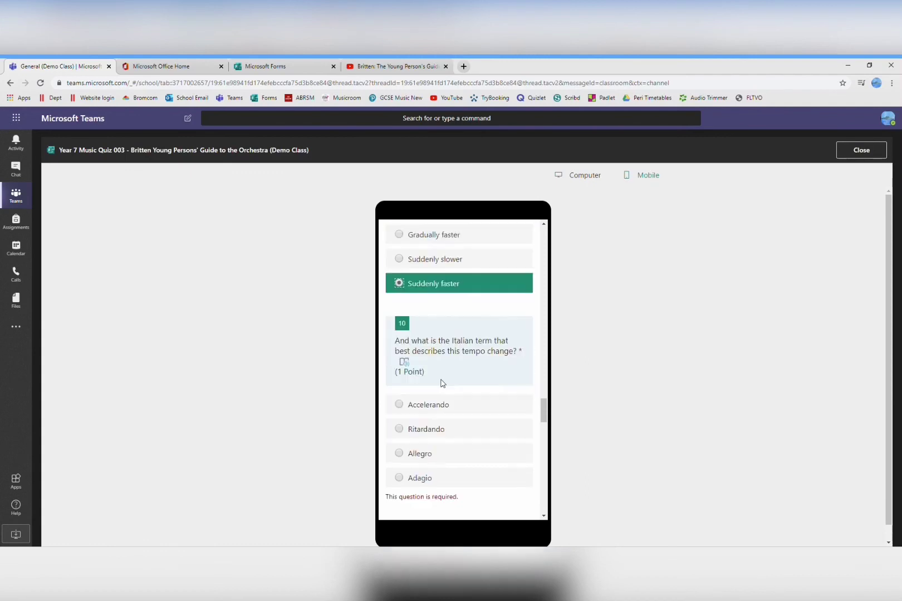
click(441, 347)
scroll(441, 351, down, 5)
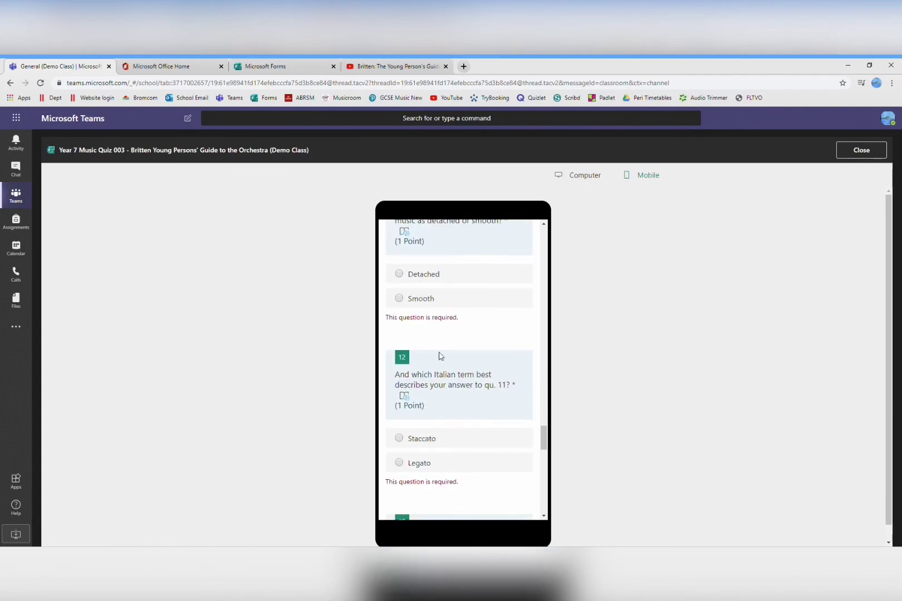
- Answer question 11 with Detached, question 12 with Staccato and question 13 with Highest
click(433, 273)
click(448, 421)
scroll(455, 452, down, 3)
click(456, 450)
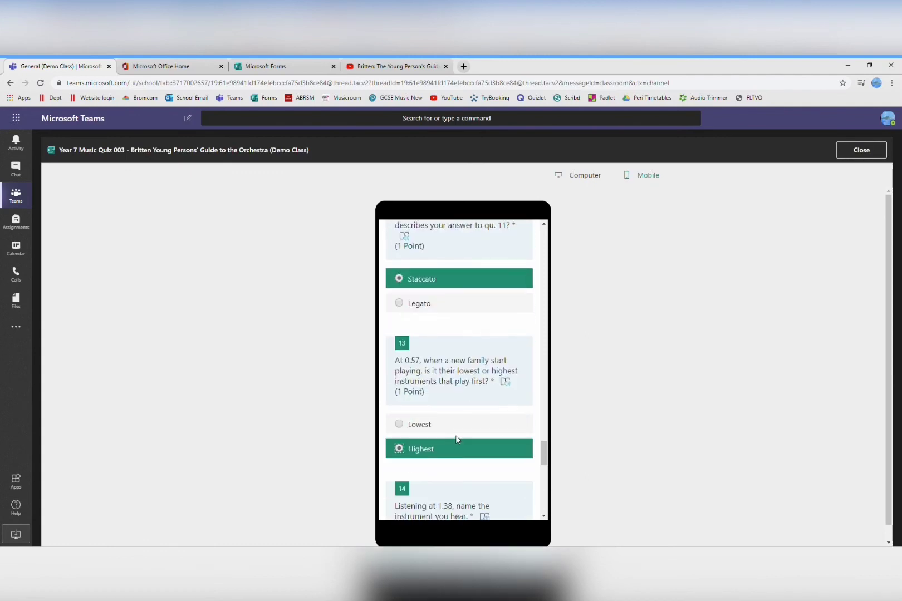
- Answer question 14 and the final melody-shape question with Melody C, and submit the quiz response in the mobile preview
scroll(458, 451, down, 5)
click(455, 378)
scroll(456, 395, down, 5)
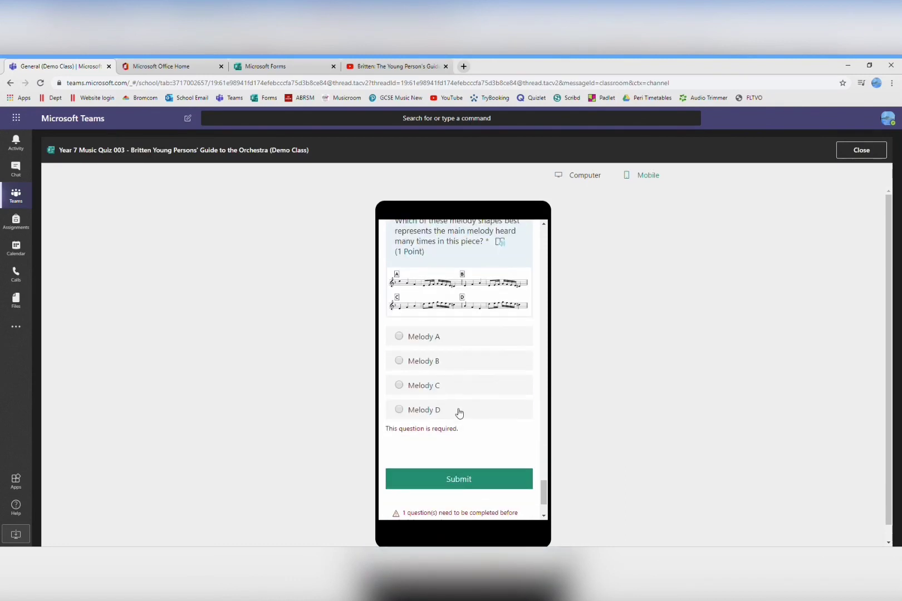
click(465, 394)
scroll(462, 398, down, 2)
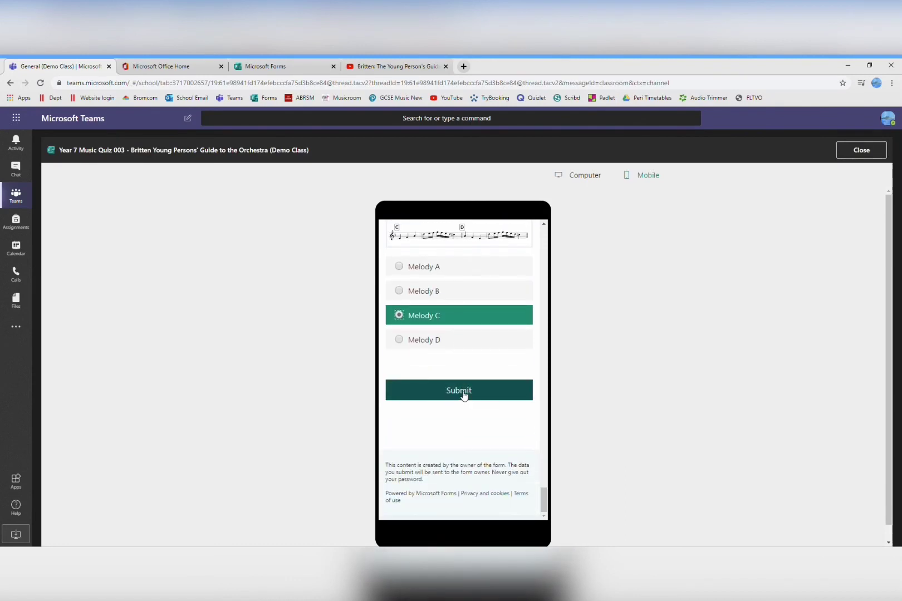
click(461, 394)
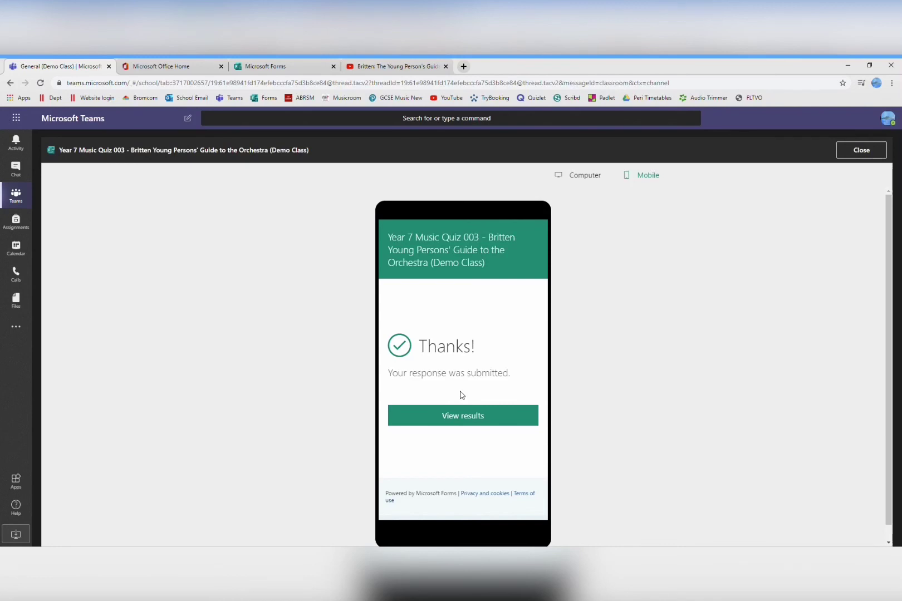
- Review the marked results of the submitted quiz from the first to the last question, and return to the thank-you page
click(470, 417)
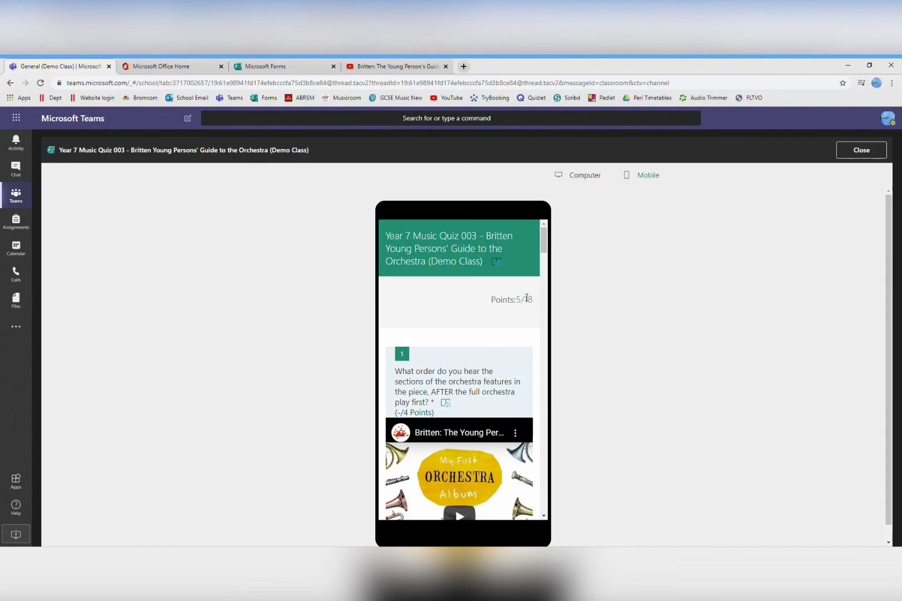
drag(544, 245, 551, 289)
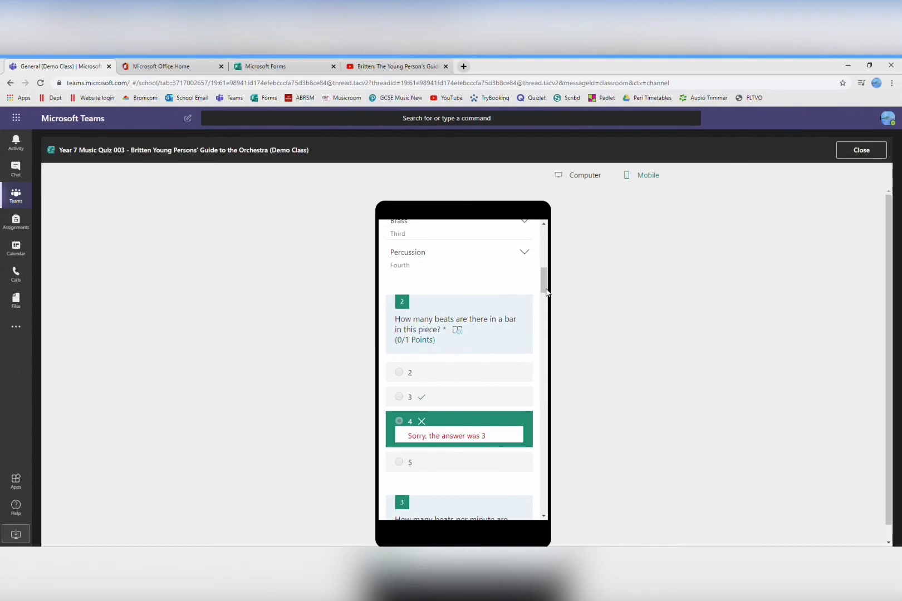
drag(544, 281, 534, 508)
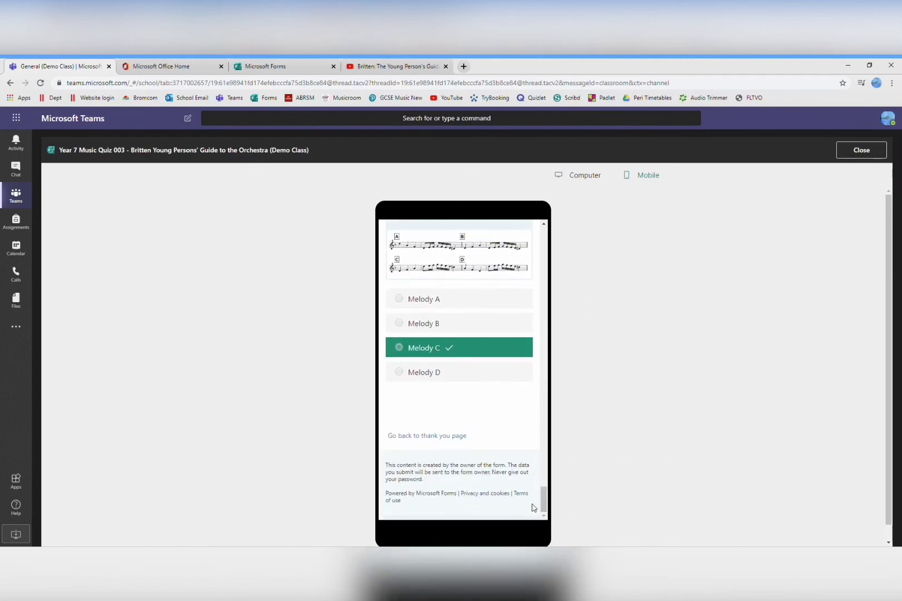
click(461, 437)
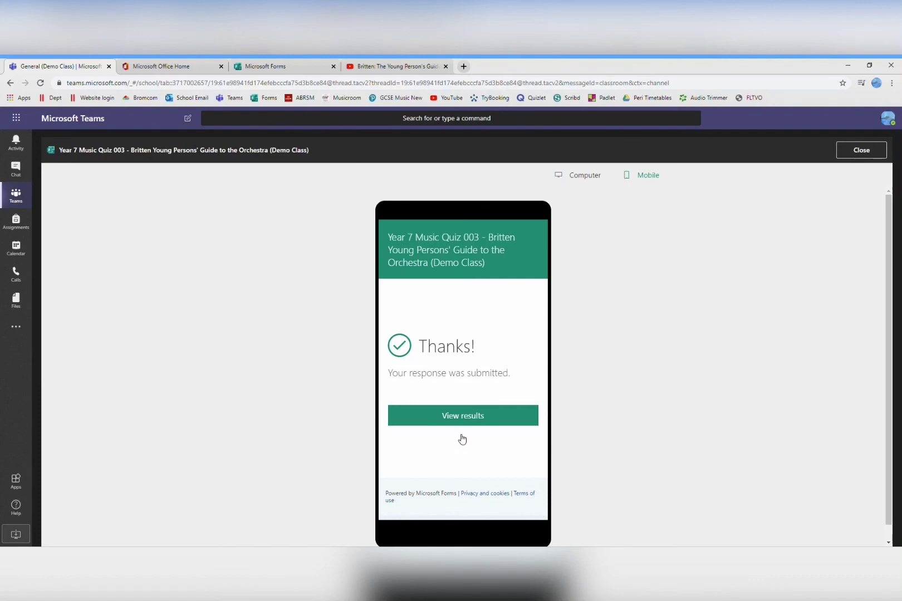